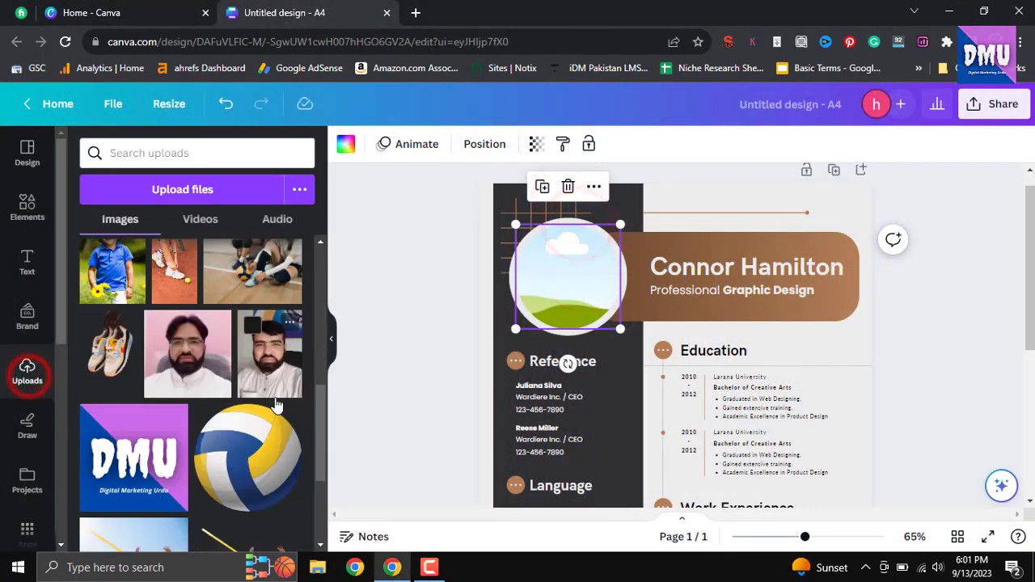
# - Place the uploaded portrait photo into the circle frame and adjust its fit
pyautogui.moveTo(271, 368); pyautogui.dragTo(593, 234)
pyautogui.doubleClick(567, 289)
pyautogui.click(936, 300)
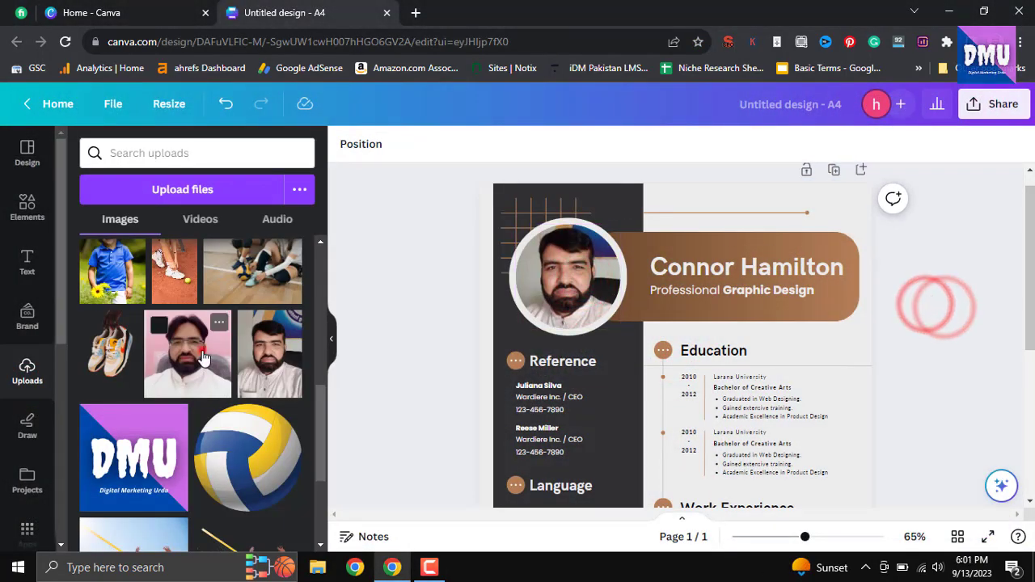
# - Replace the name heading text with the user's own full name
pyautogui.click(658, 374)
pyautogui.doubleClick(731, 268)
pyautogui.write('Khuram Shehzad')
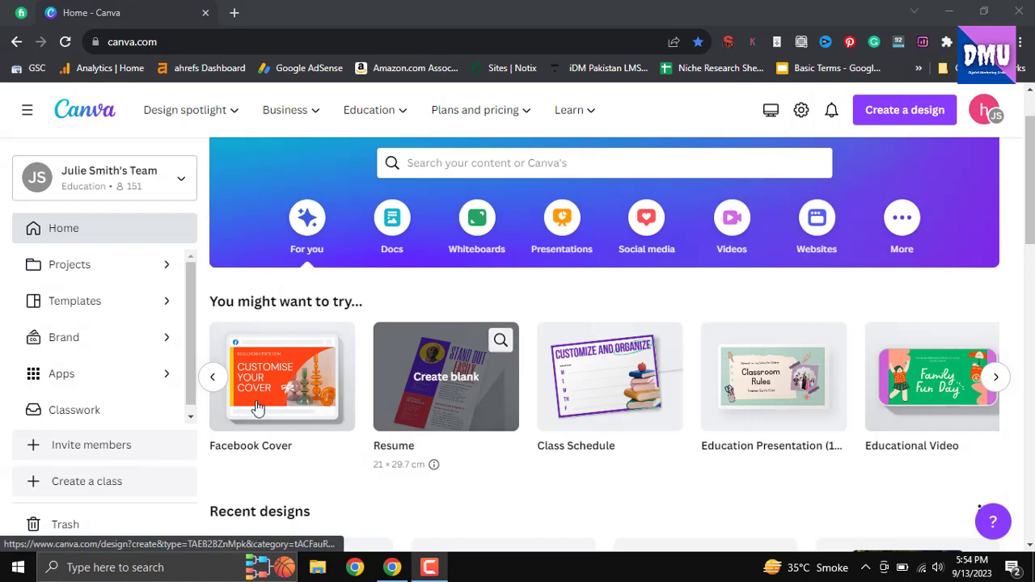
# - Page through the design suggestions and create a blank 21 × 29.7 cm Resume design
pyautogui.click(214, 379)
pyautogui.click(213, 379)
pyautogui.click(213, 379)
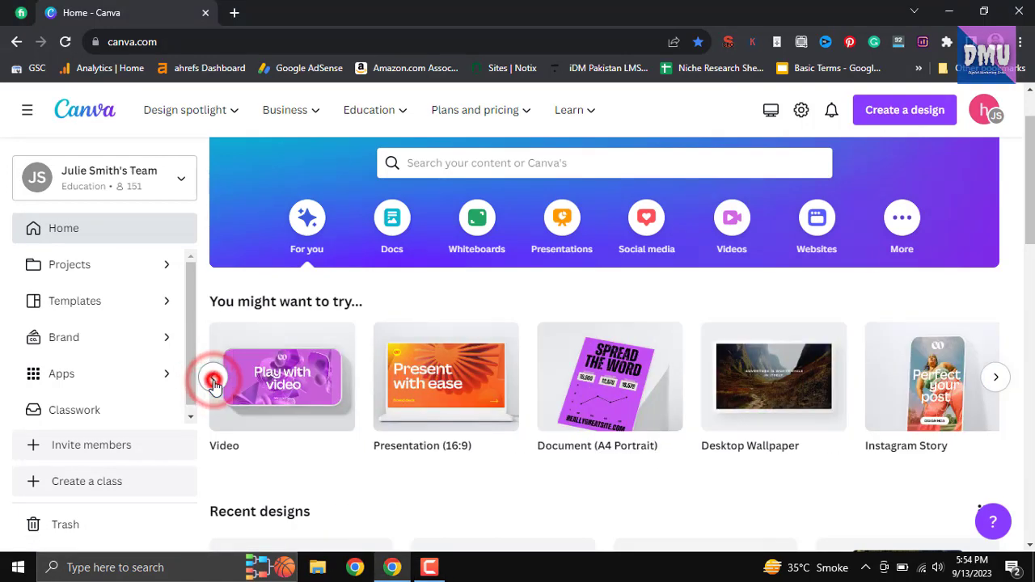
pyautogui.click(213, 379)
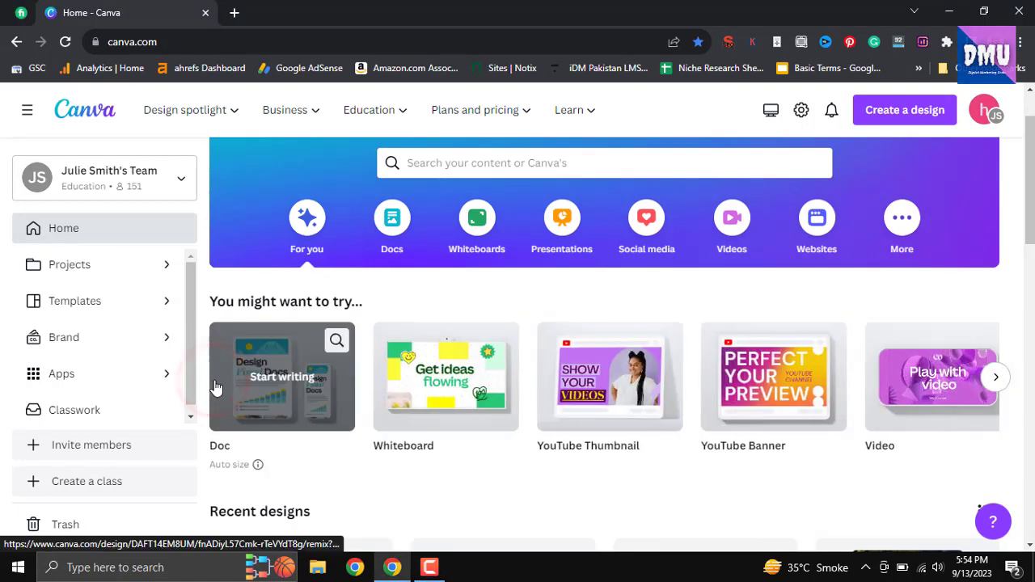
pyautogui.click(995, 378)
pyautogui.click(995, 378)
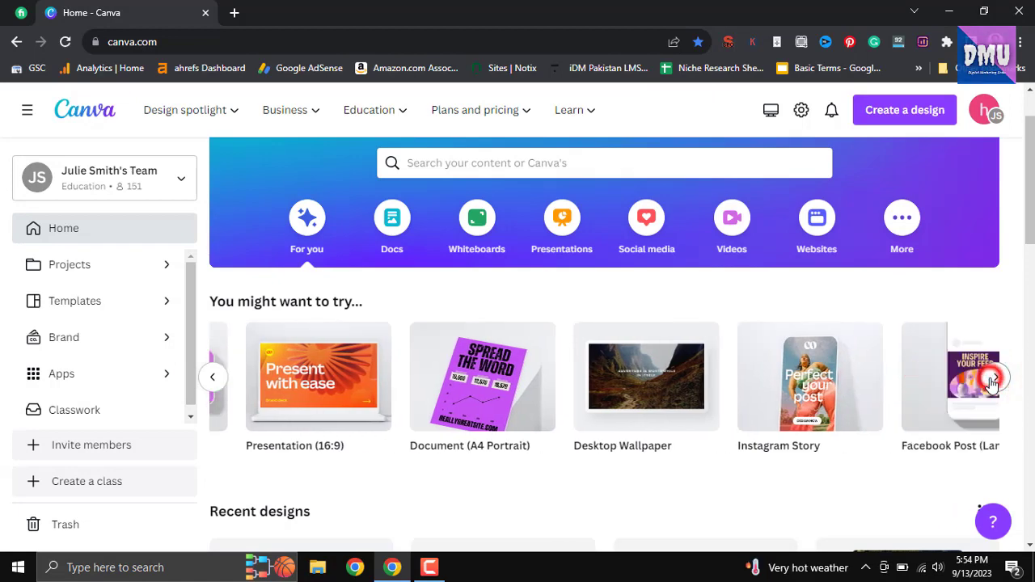
pyautogui.click(995, 377)
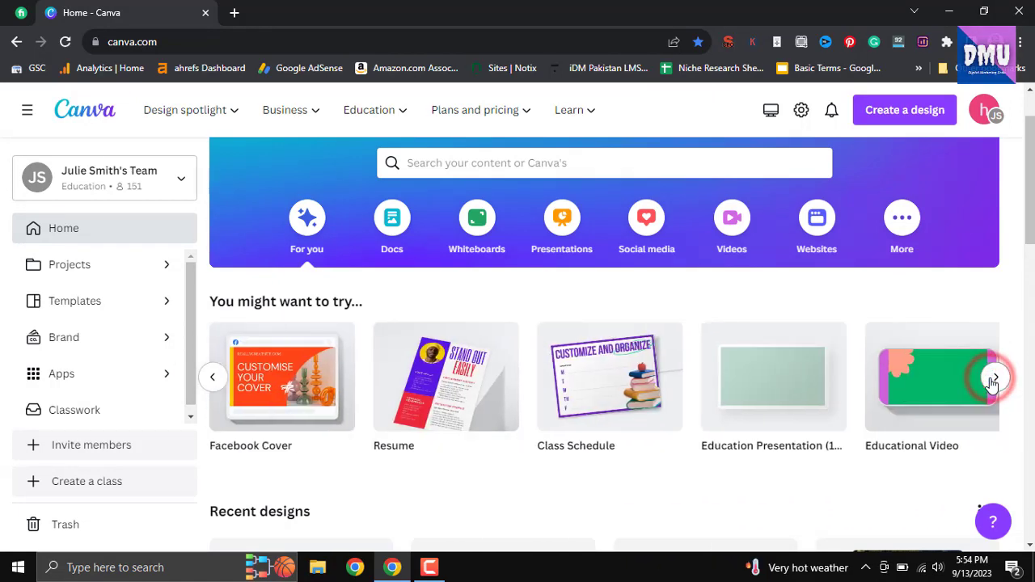
pyautogui.click(472, 374)
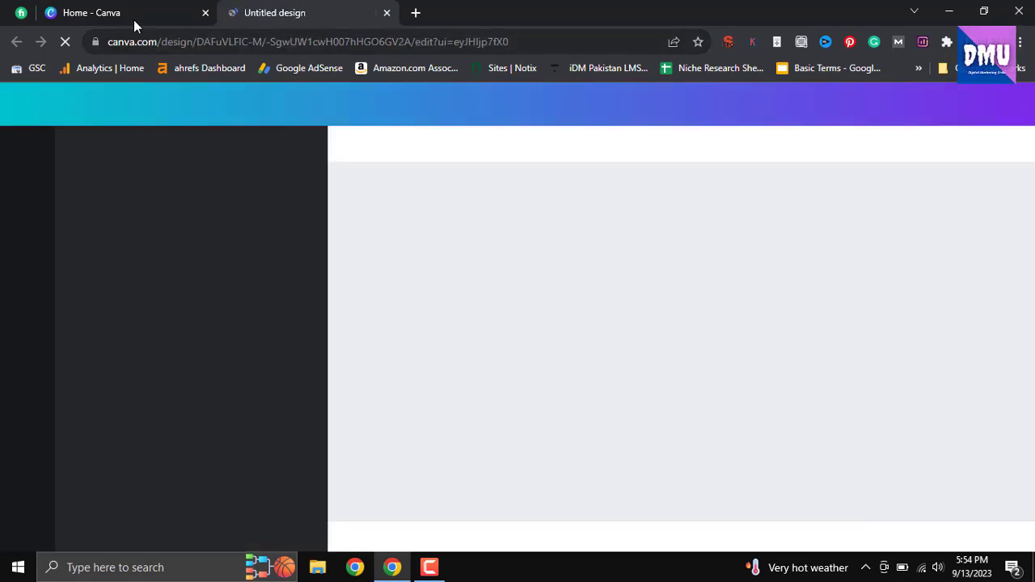
# - Switch between the Untitled design tab and the Canva home page, ending on home
pyautogui.click(125, 15)
pyautogui.click(291, 14)
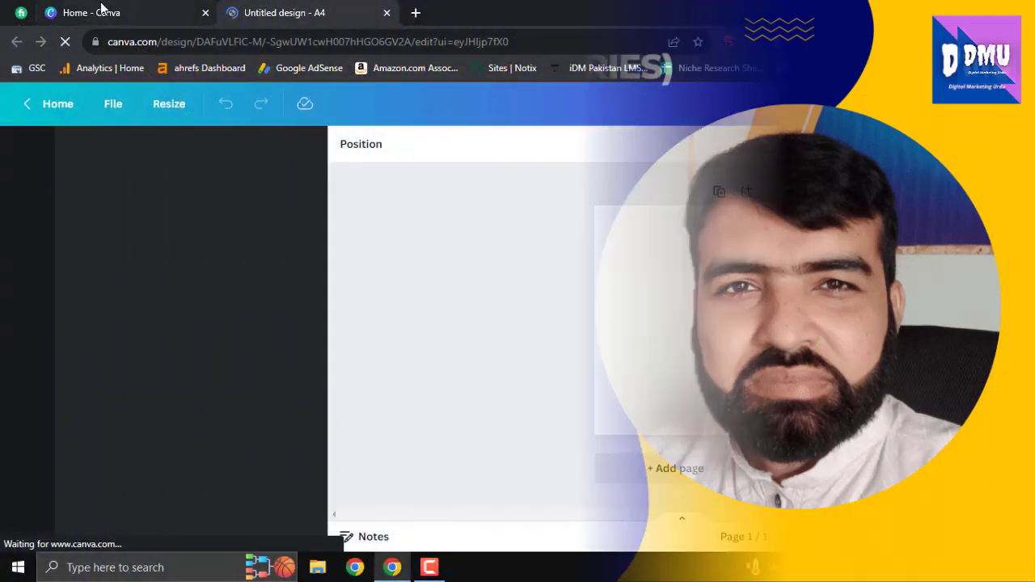
pyautogui.click(102, 12)
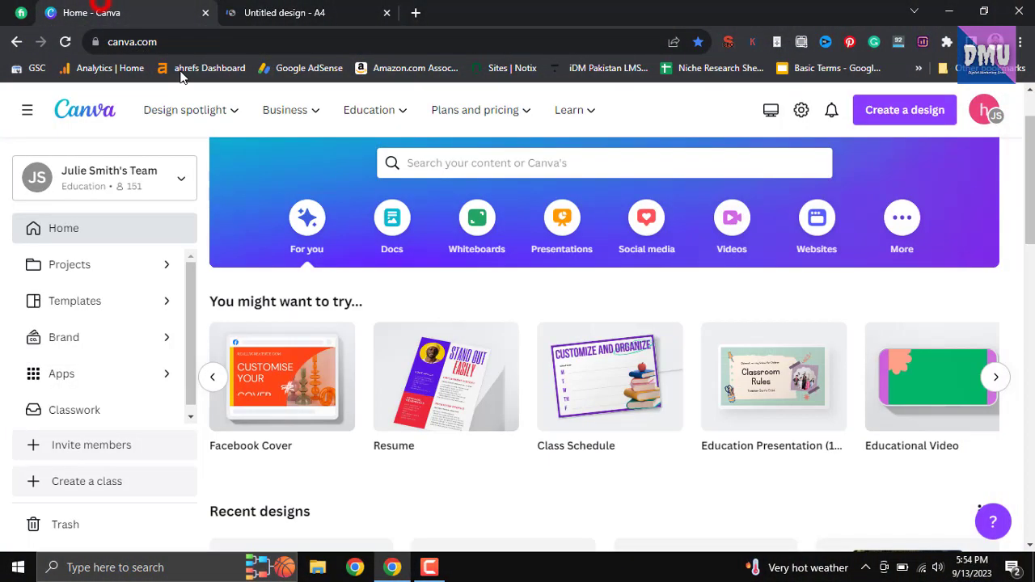
# - Show the More design types, page through 'Try something new', and open the search box
pyautogui.scroll(1, 782, 393)
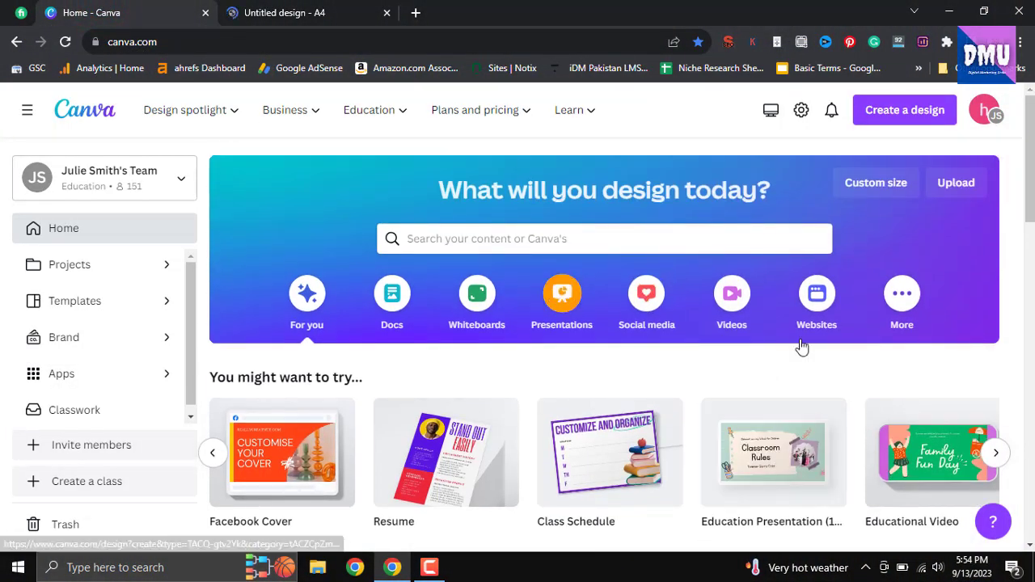
pyautogui.click(904, 301)
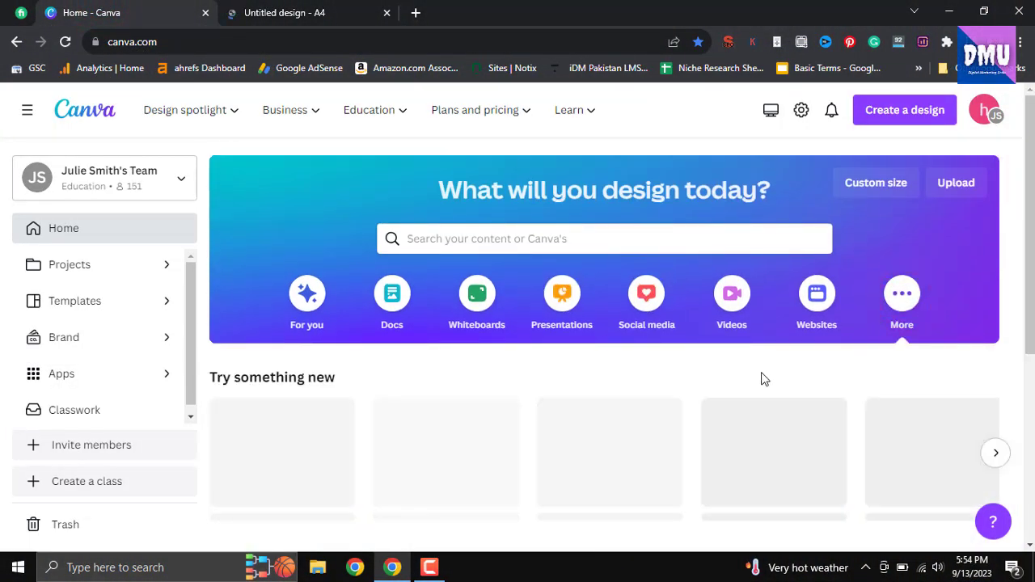
pyautogui.scroll(-1, 722, 382)
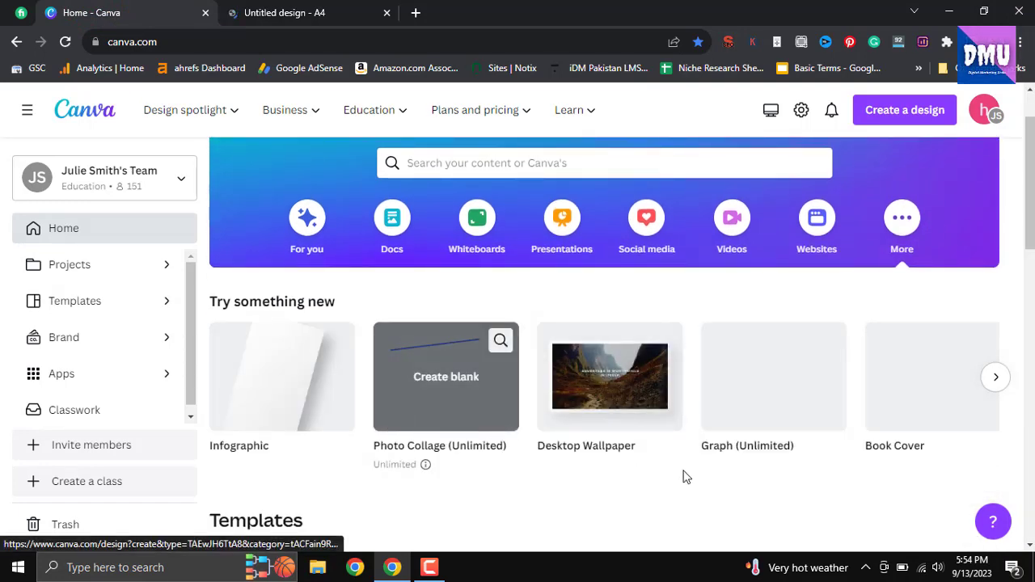
pyautogui.click(996, 378)
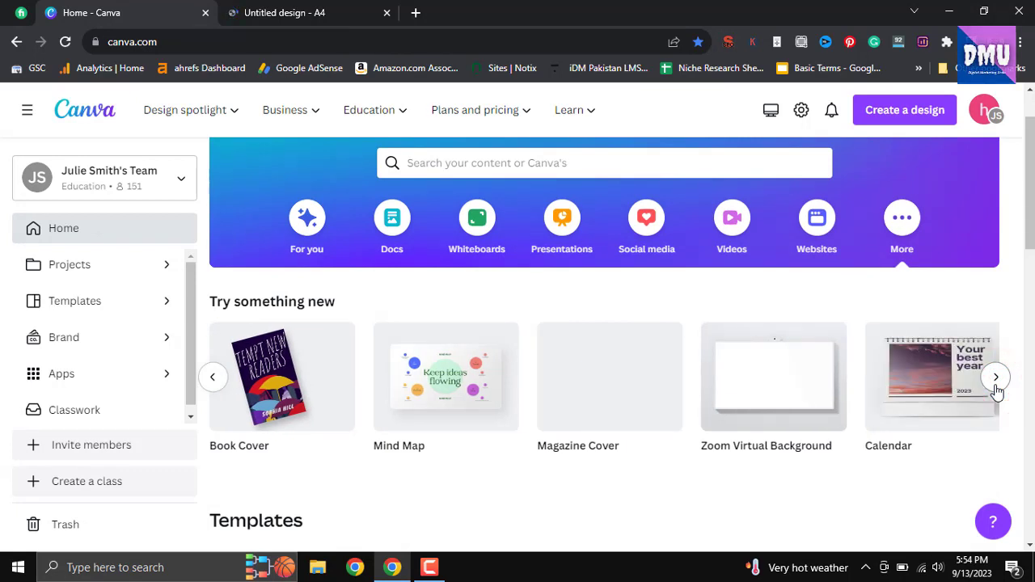
pyautogui.click(997, 379)
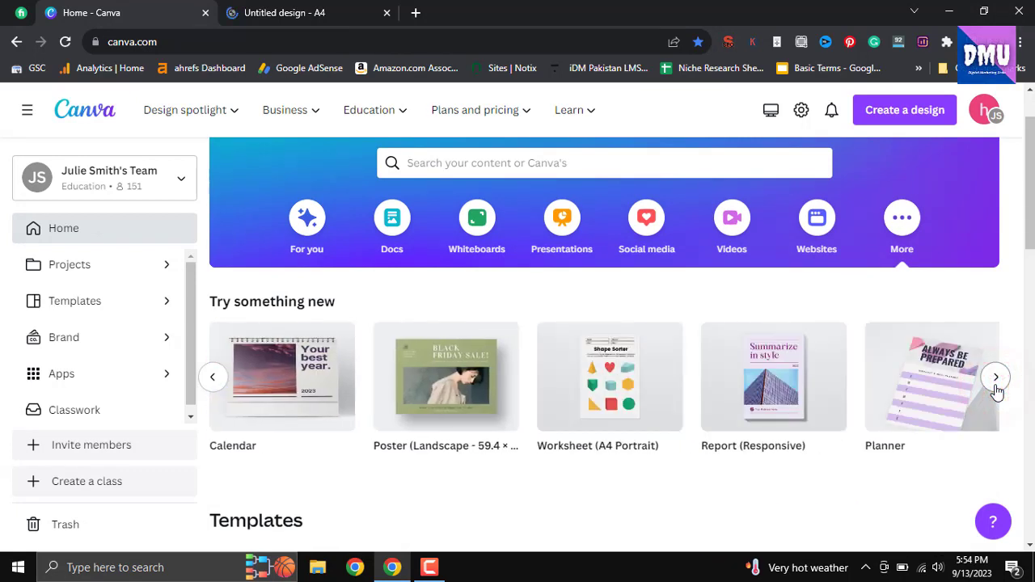
pyautogui.click(996, 383)
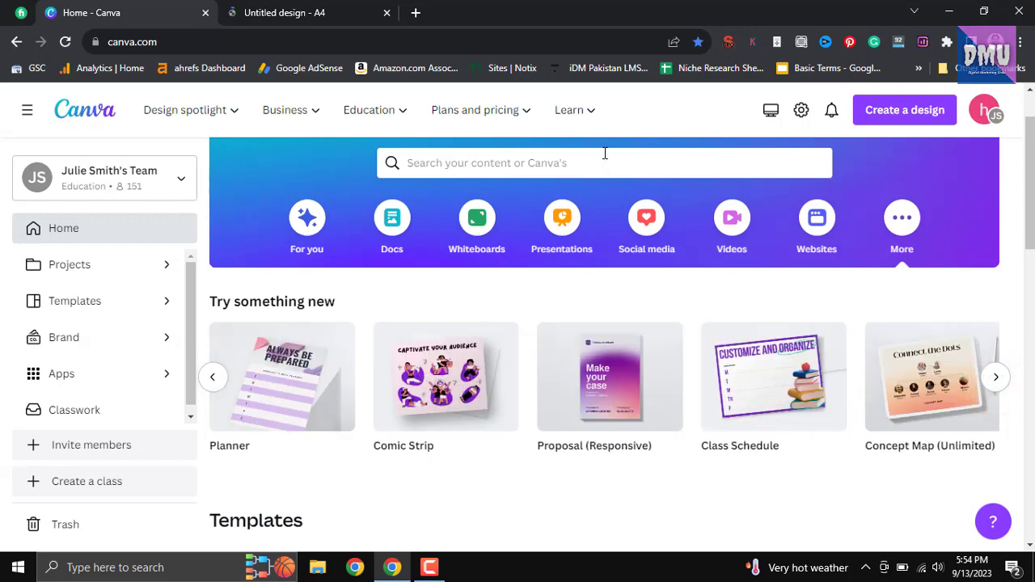
pyautogui.click(603, 160)
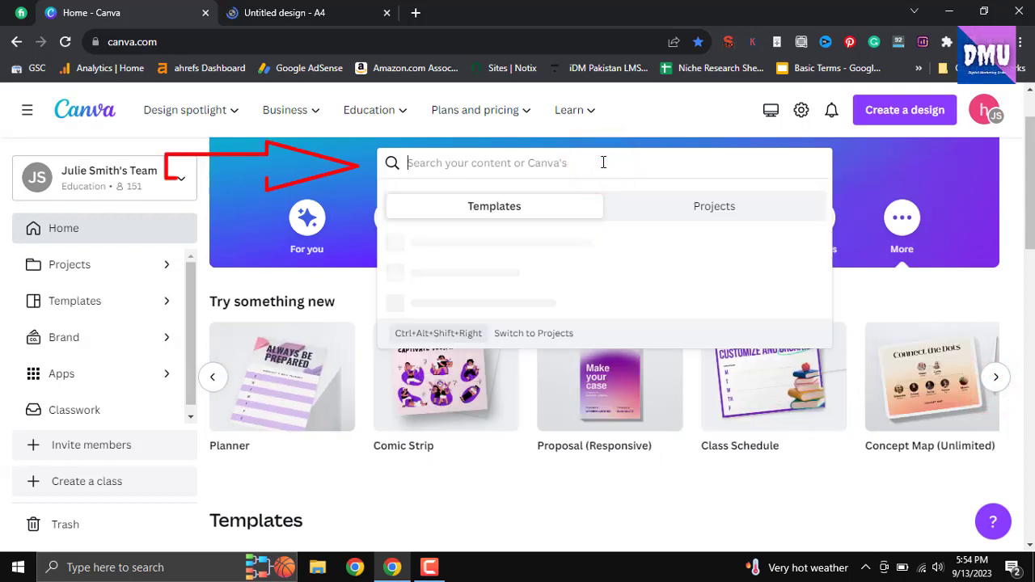
# - Search 'resum' for resume templates, then return to the Untitled design - A4 editor
pyautogui.write('res')
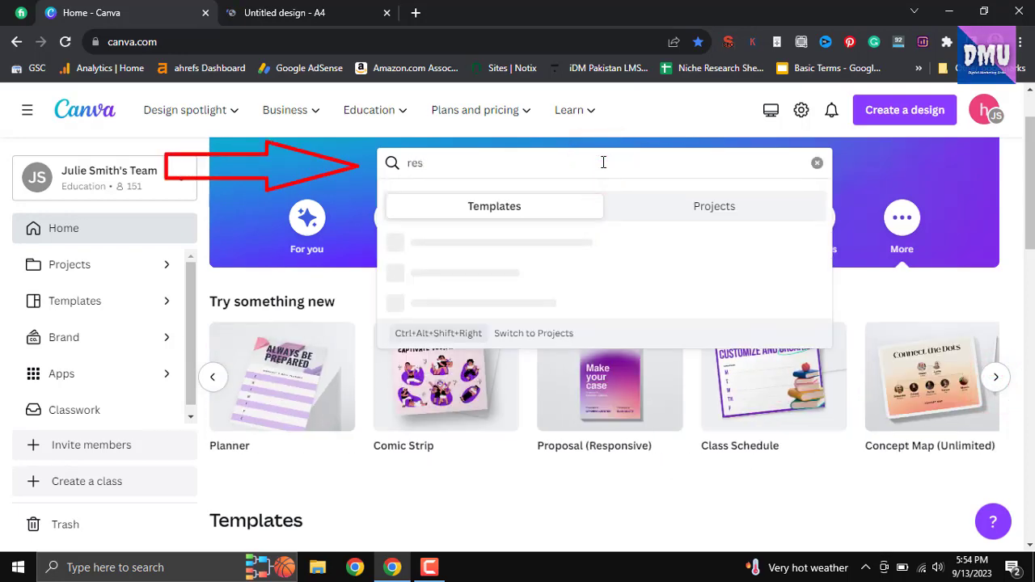
pyautogui.write('um')
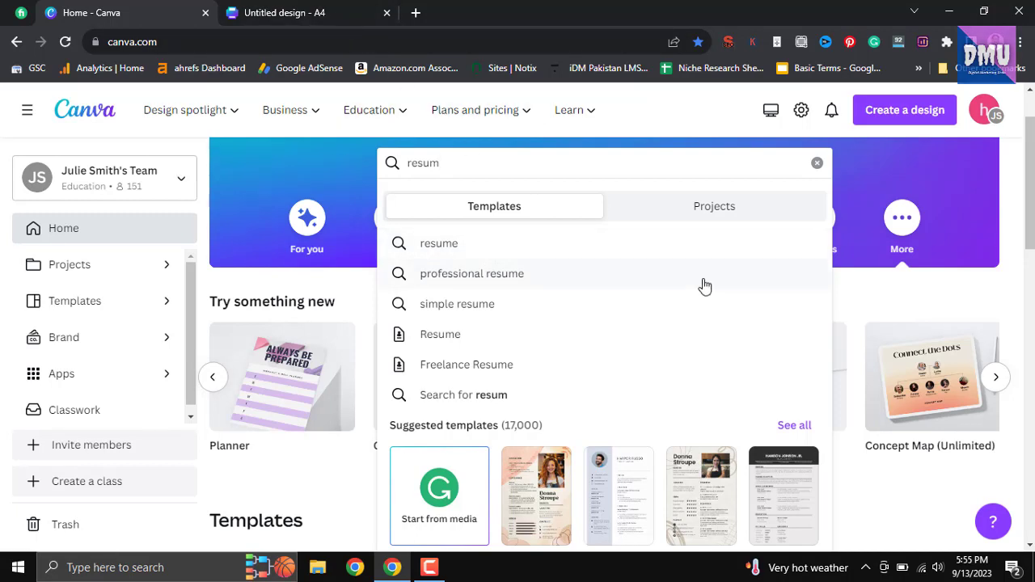
pyautogui.click(319, 11)
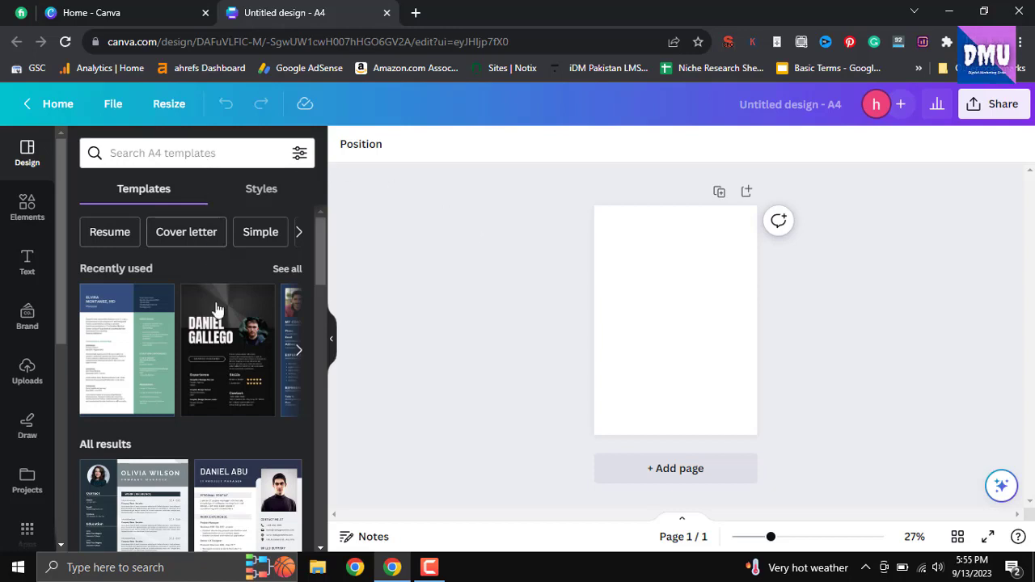
# - Show all Recently used resume templates in the Design panel and scroll through them
pyautogui.scroll(-1, 239, 371)
pyautogui.scroll(1, 259, 369)
pyautogui.click(132, 273)
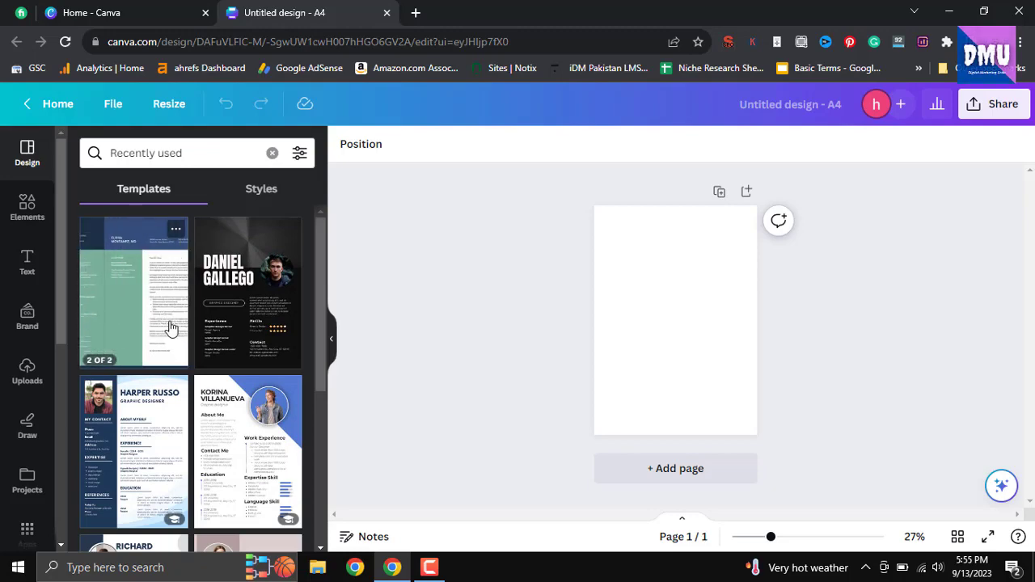
pyautogui.scroll(-1, 173, 376)
pyautogui.scroll(-3, 173, 374)
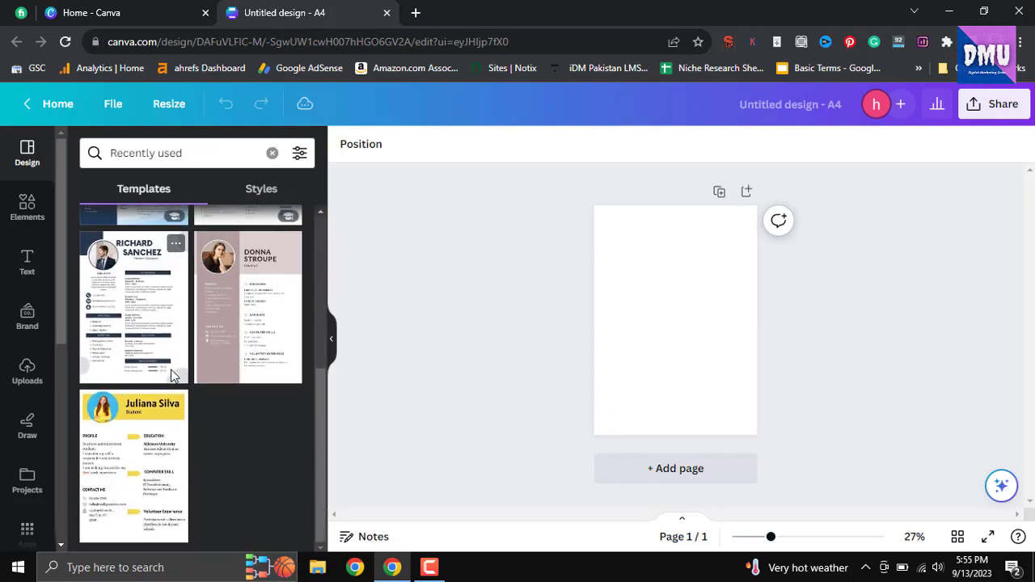
pyautogui.scroll(2, 173, 376)
pyautogui.scroll(-2, 171, 384)
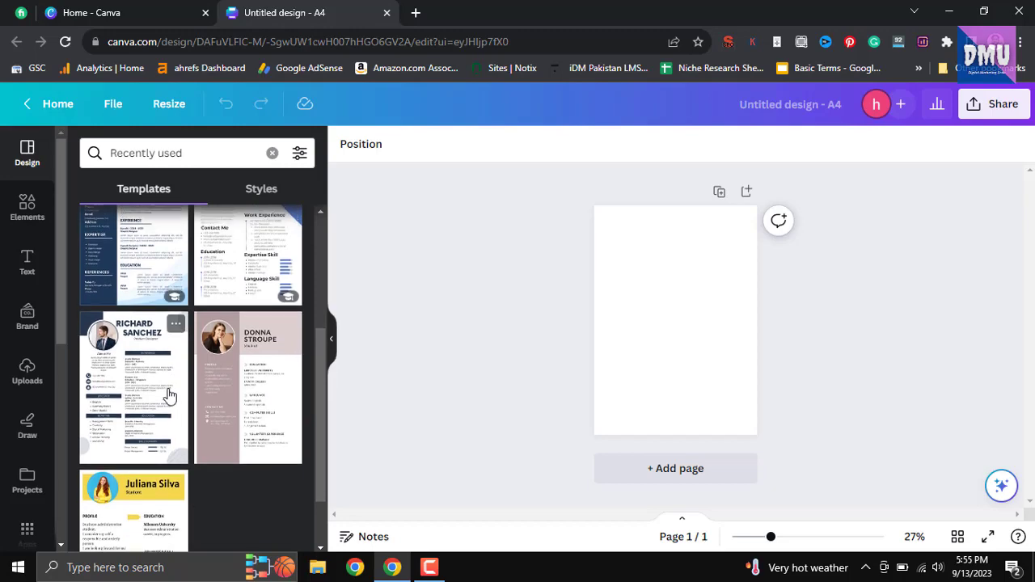
pyautogui.scroll(3, 170, 393)
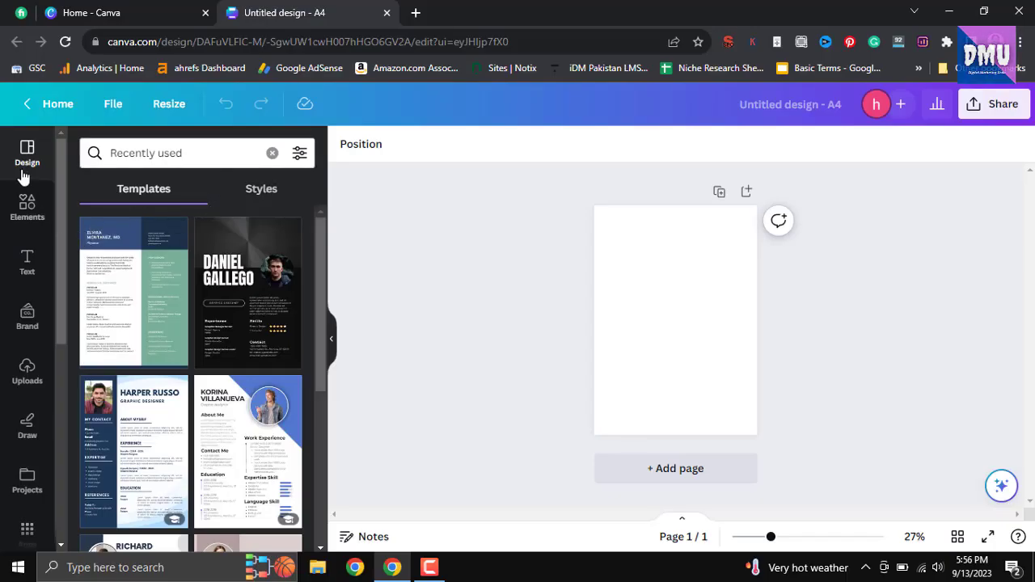
# - Search templates for 'doctor' and apply the Anaesthesiologist Doctor Resume template to the page
pyautogui.click(273, 153)
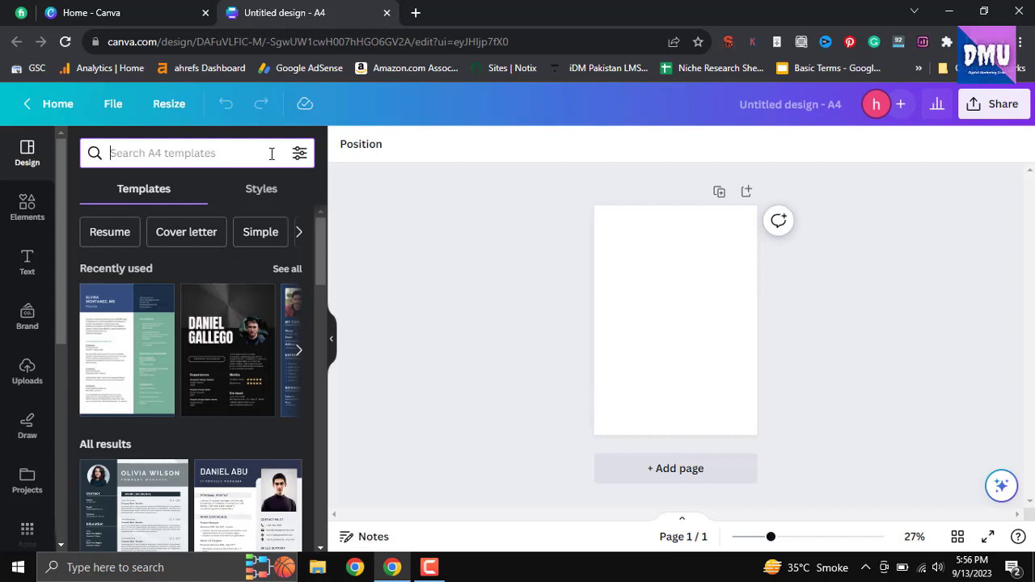
pyautogui.write('doc')
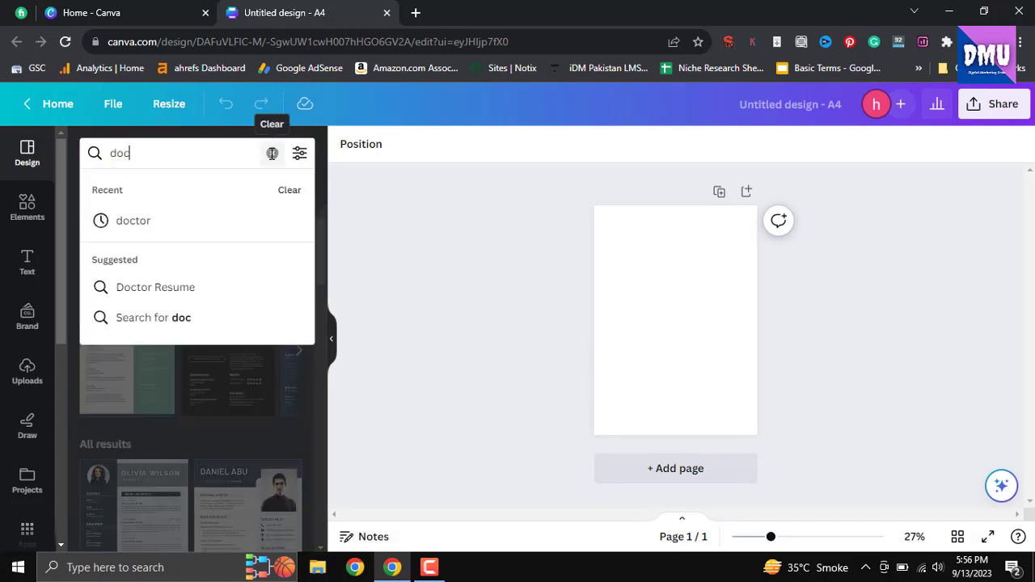
pyautogui.click(266, 223)
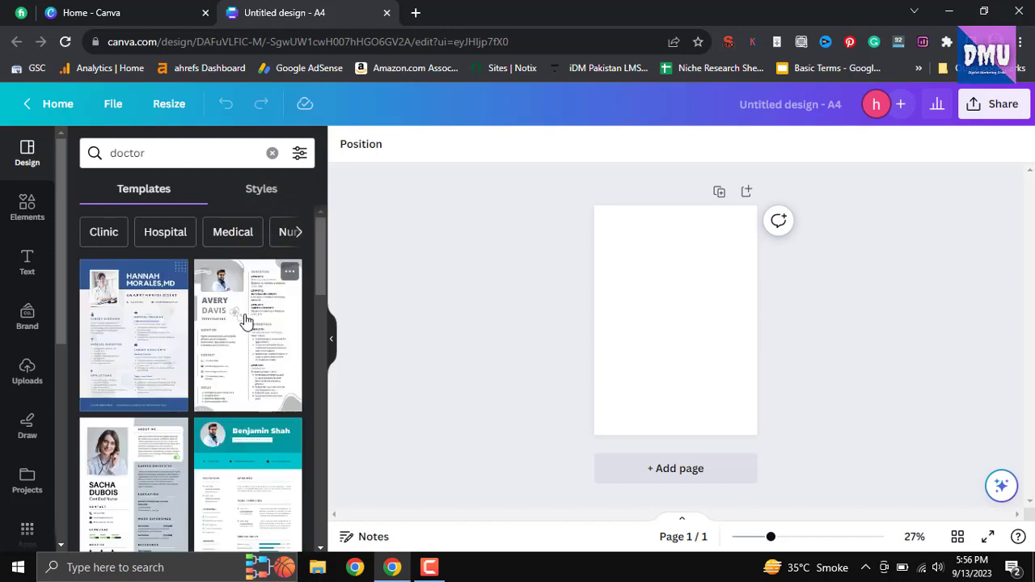
pyautogui.click(156, 317)
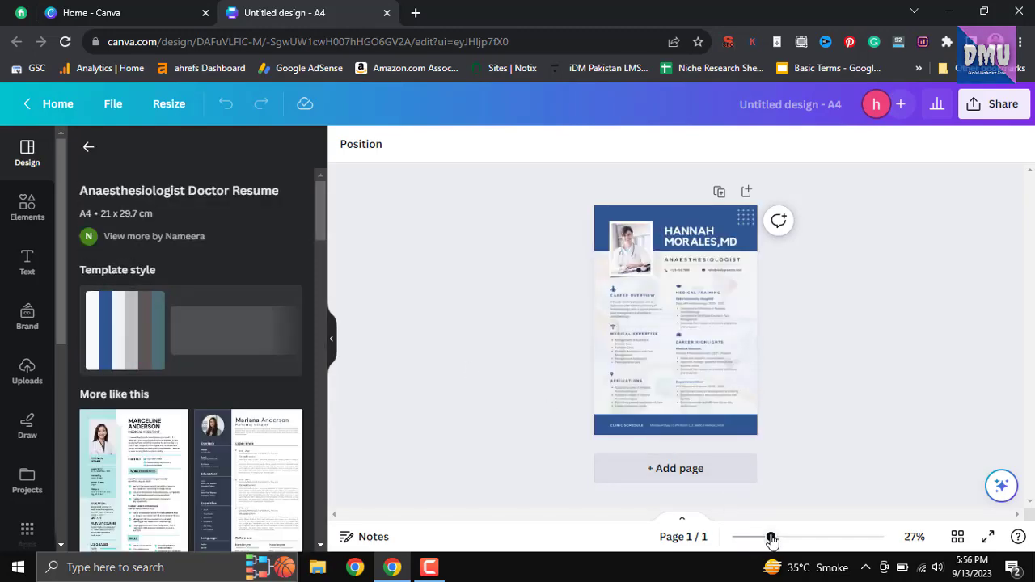
pyautogui.moveTo(771, 538); pyautogui.dragTo(807, 538)
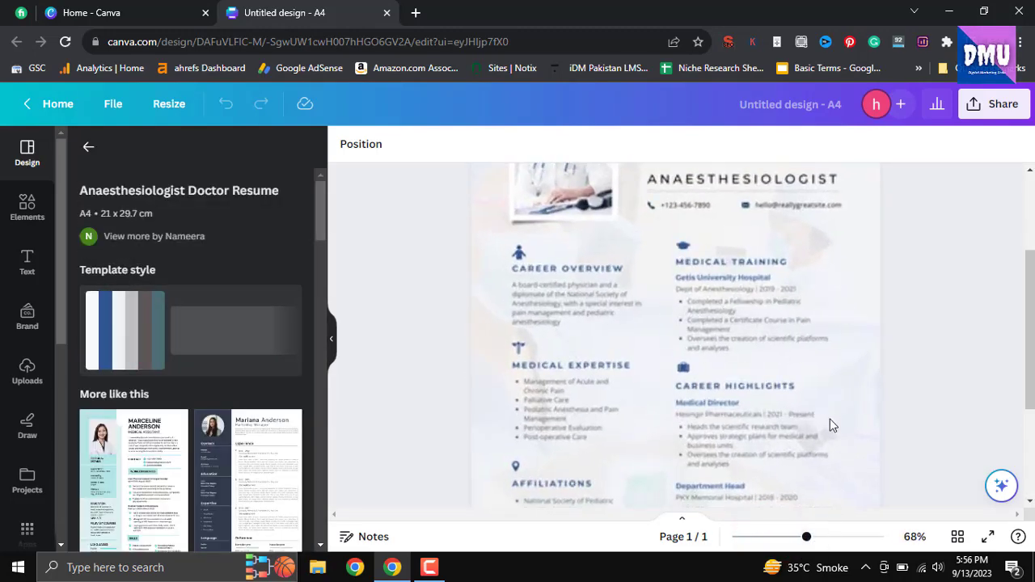
pyautogui.scroll(2, 813, 413)
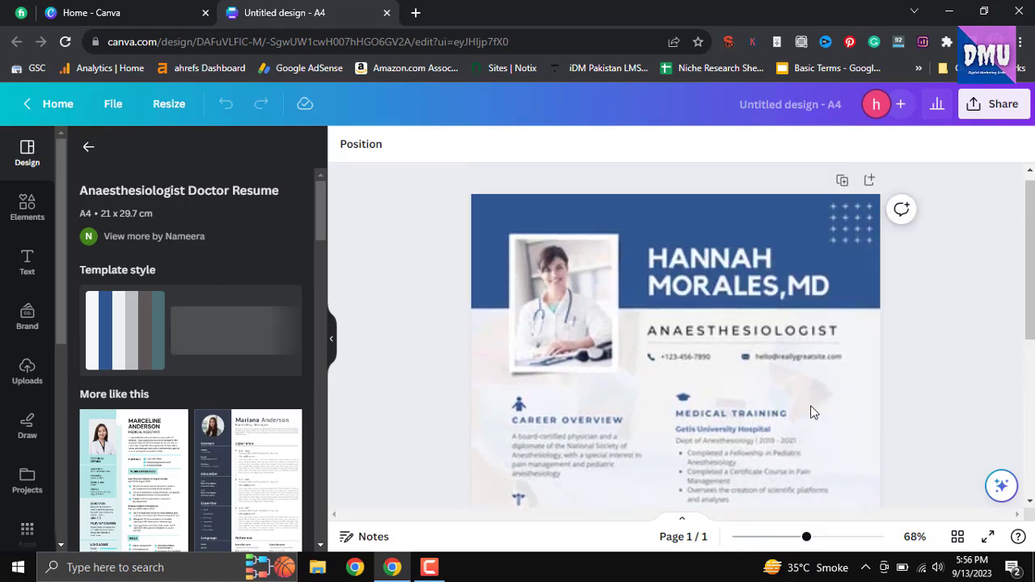
pyautogui.click(604, 323)
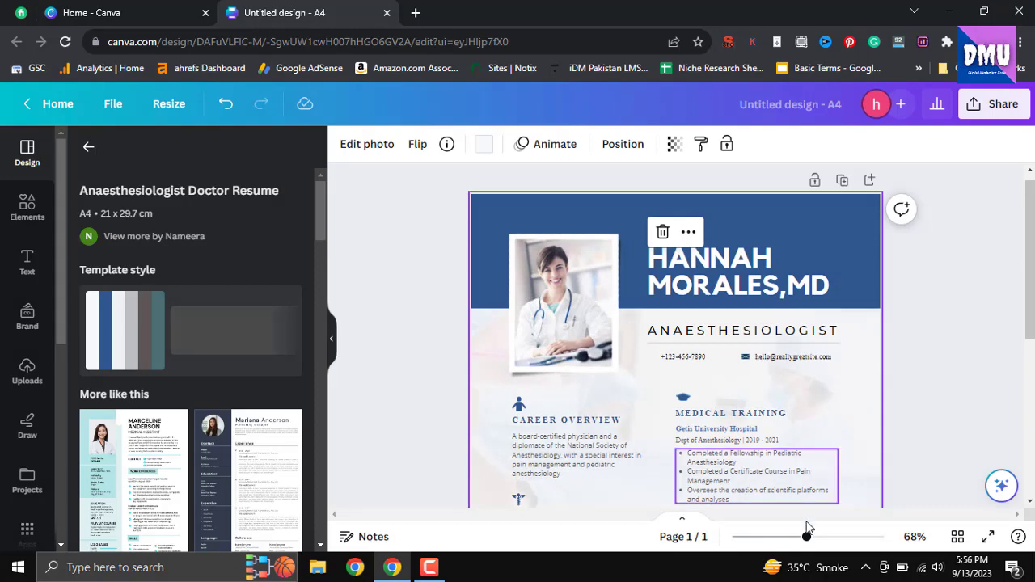
pyautogui.moveTo(809, 536)
pyautogui.mouseDown()
pyautogui.moveTo(846, 537)
pyautogui.moveTo(826, 538)
pyautogui.mouseUp()
pyautogui.scroll(-1, 816, 436)
pyautogui.scroll(3, 815, 433)
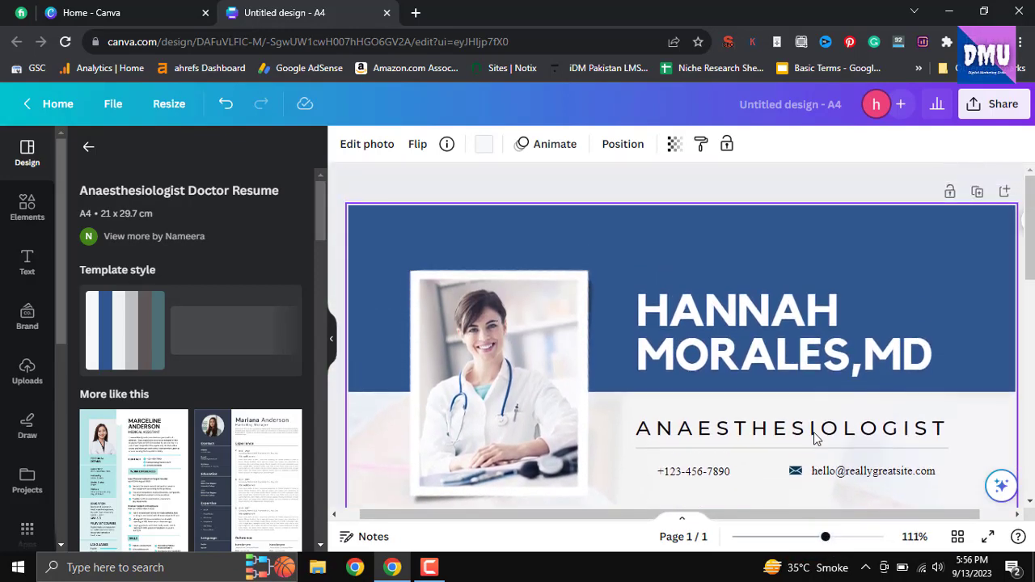
pyautogui.scroll(-10, 816, 436)
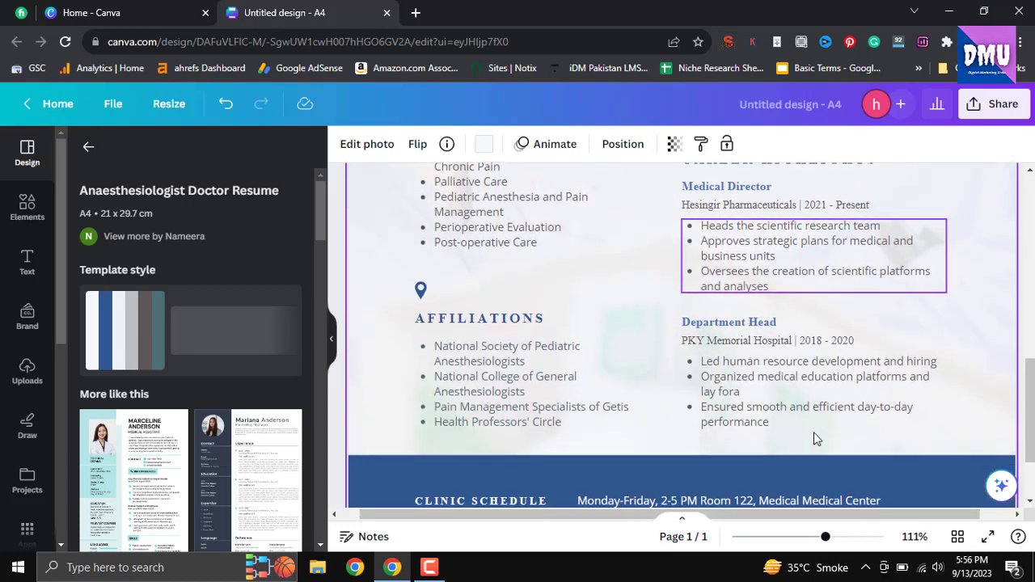
pyautogui.scroll(-2, 813, 432)
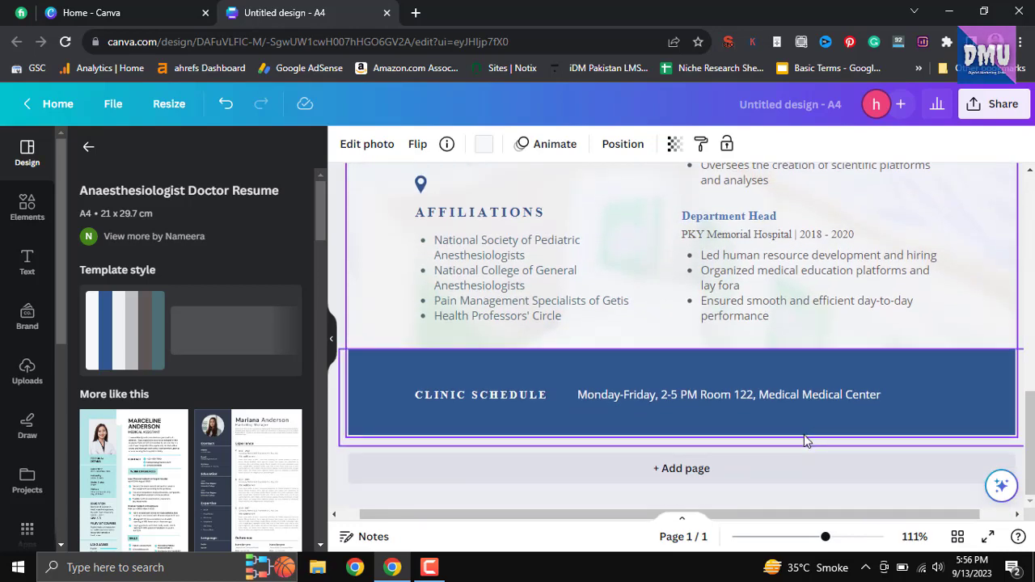
pyautogui.scroll(5, 804, 441)
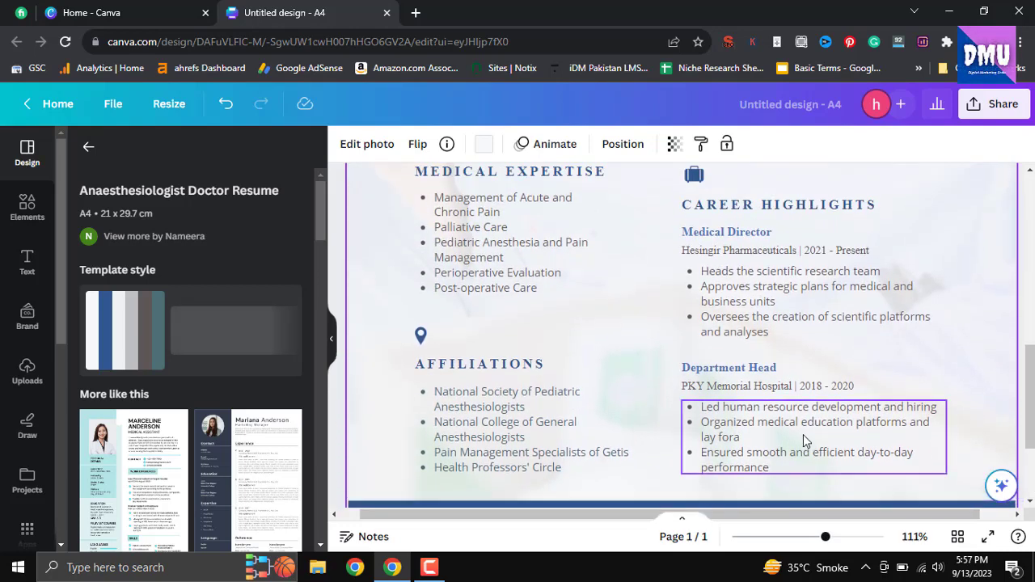
pyautogui.scroll(4, 804, 441)
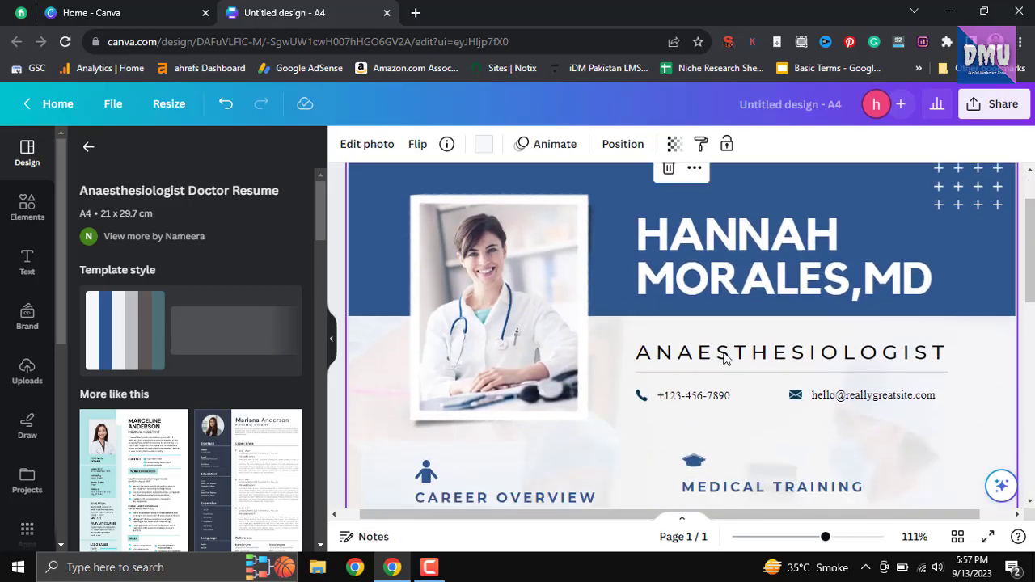
# - Change the template search from 'doctor' to 'graphic designer'
pyautogui.click(88, 147)
pyautogui.click(154, 154)
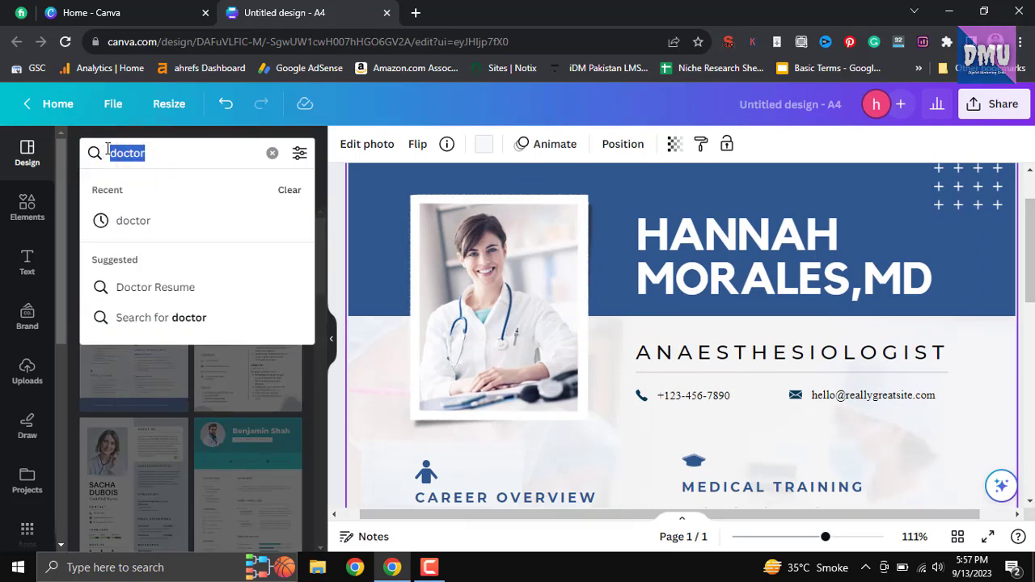
pyautogui.write('gra')
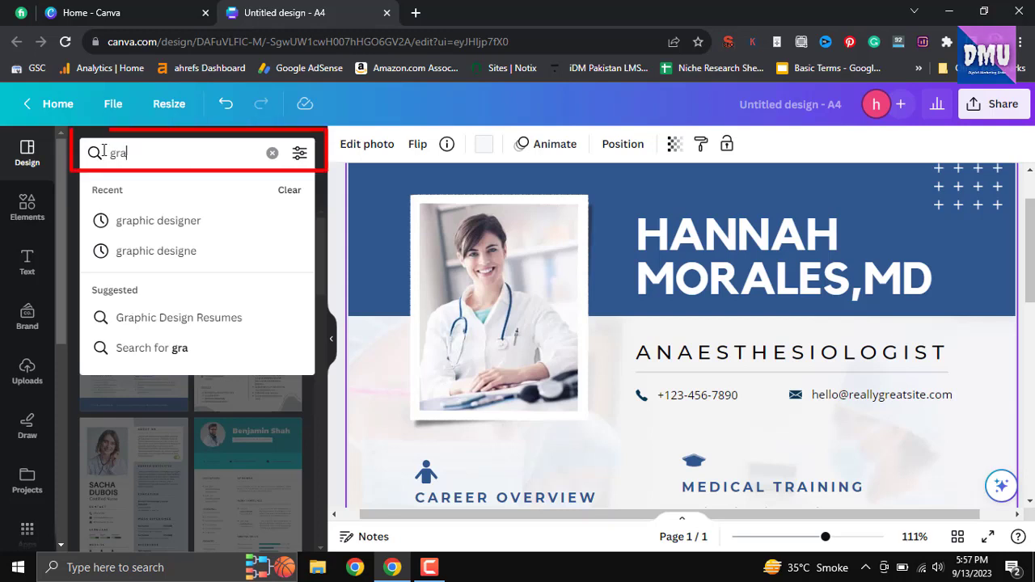
pyautogui.click(153, 220)
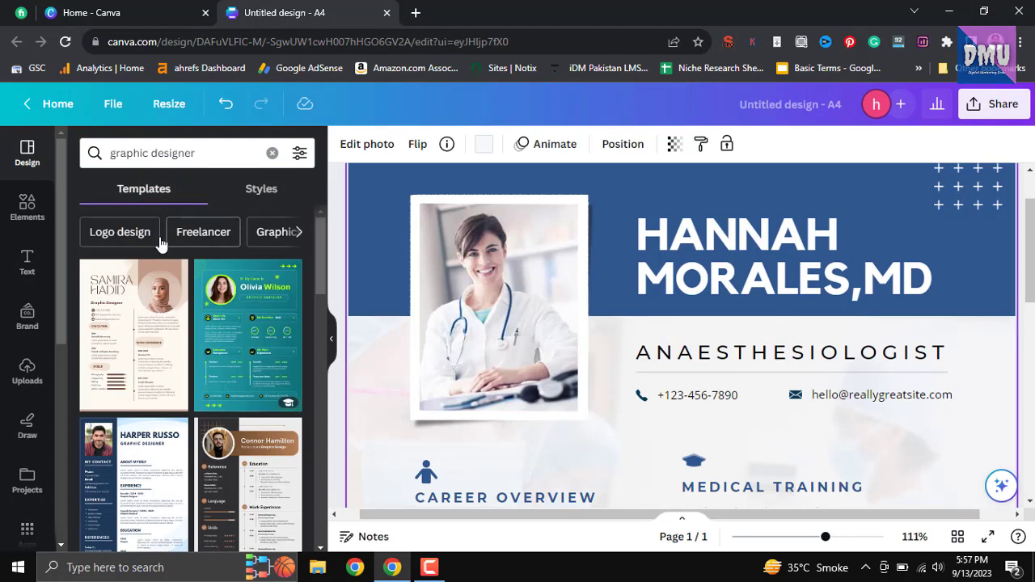
# - Browse the results and apply the Blue & White Minimalist Graphic Designer Resume template
pyautogui.click(299, 233)
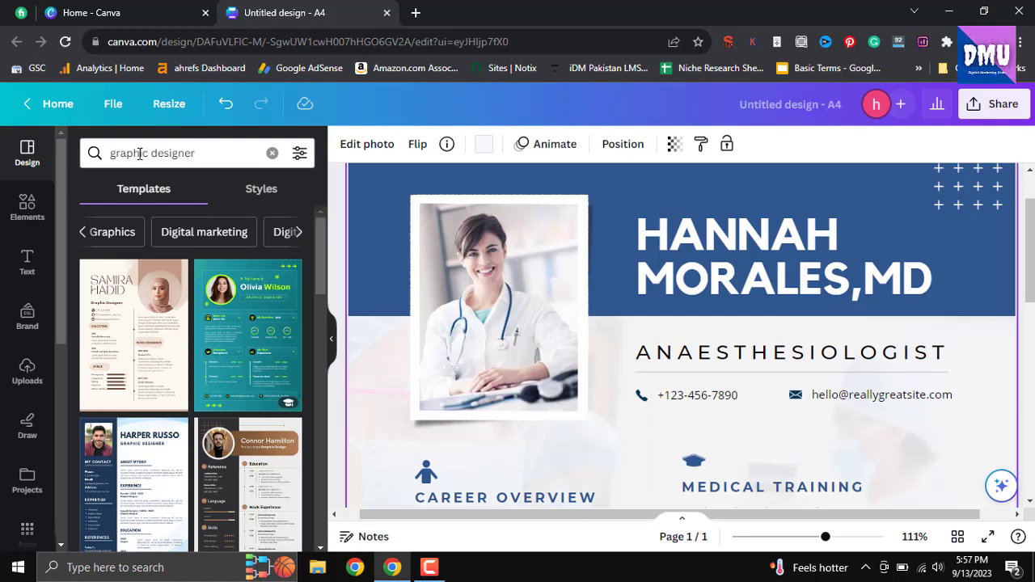
pyautogui.scroll(-1, 572, 312)
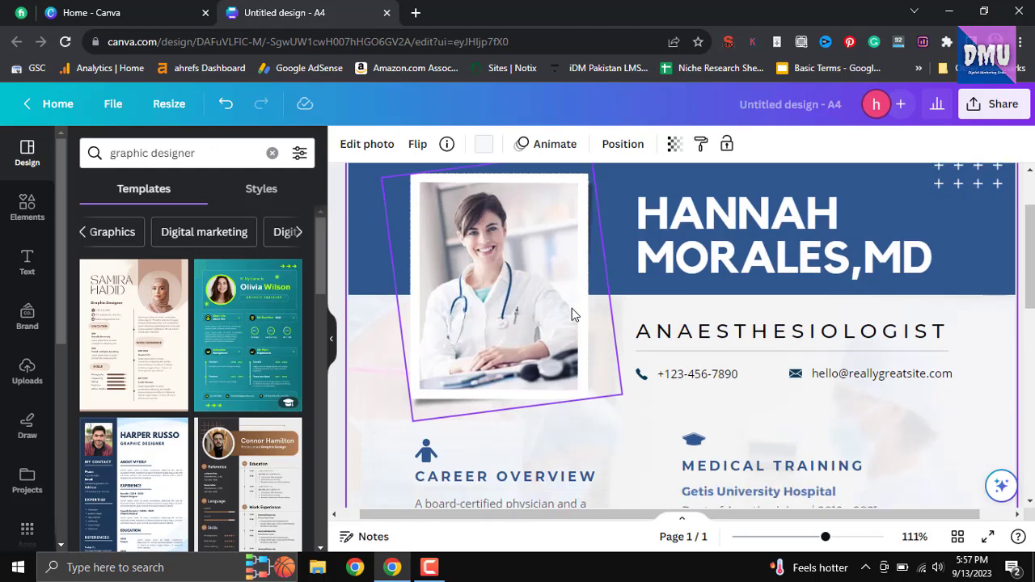
pyautogui.scroll(-3, 572, 315)
pyautogui.scroll(-5, 649, 351)
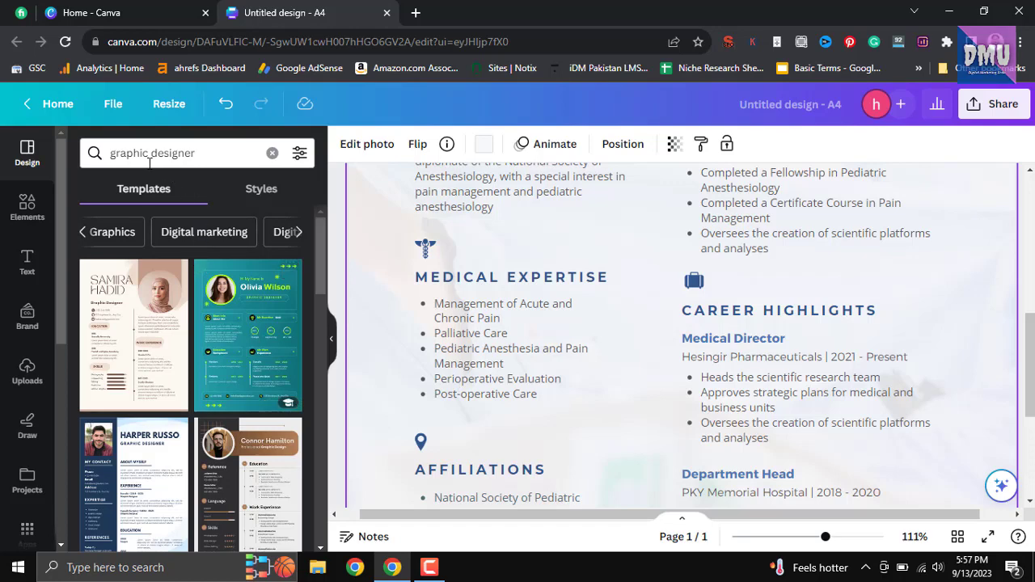
pyautogui.scroll(-2, 241, 299)
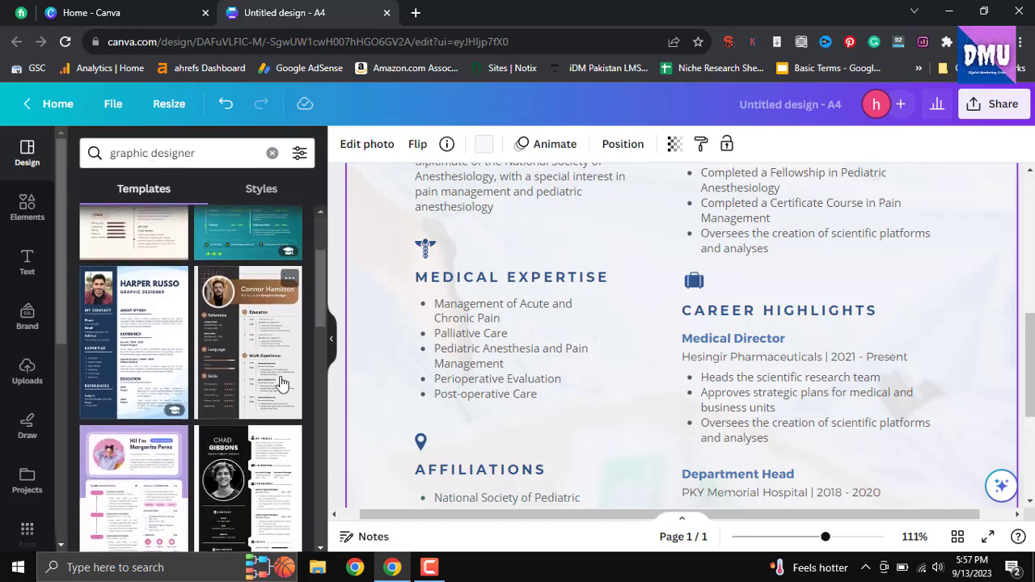
pyautogui.click(148, 354)
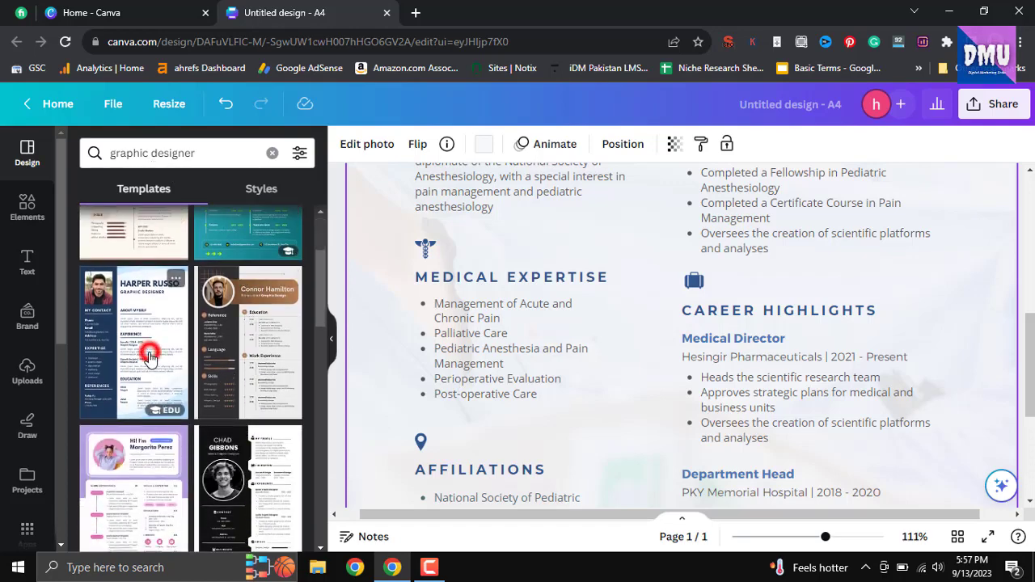
pyautogui.scroll(5, 692, 366)
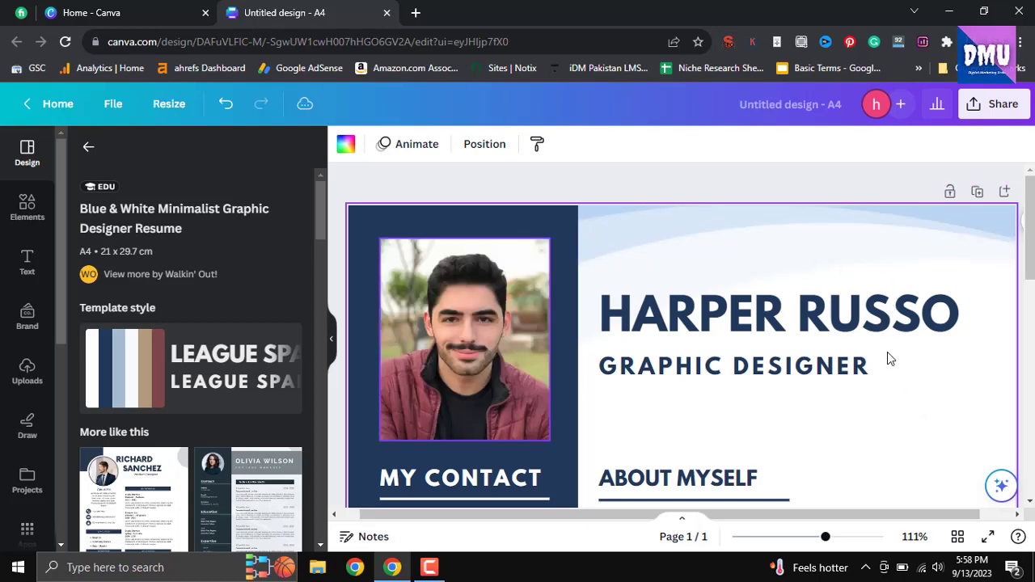
pyautogui.scroll(-4, 887, 353)
pyautogui.scroll(-6, 887, 360)
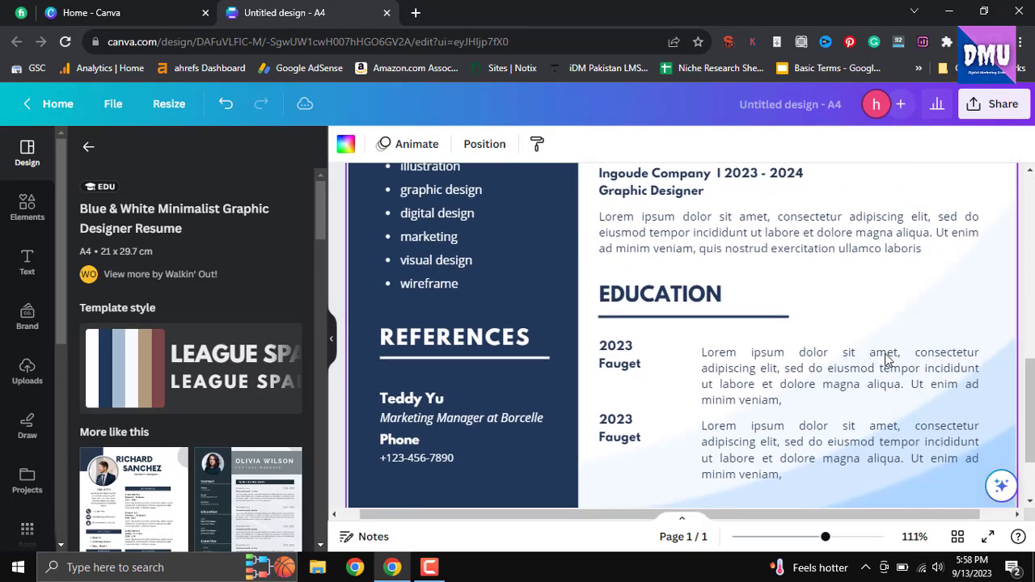
pyautogui.scroll(6, 885, 353)
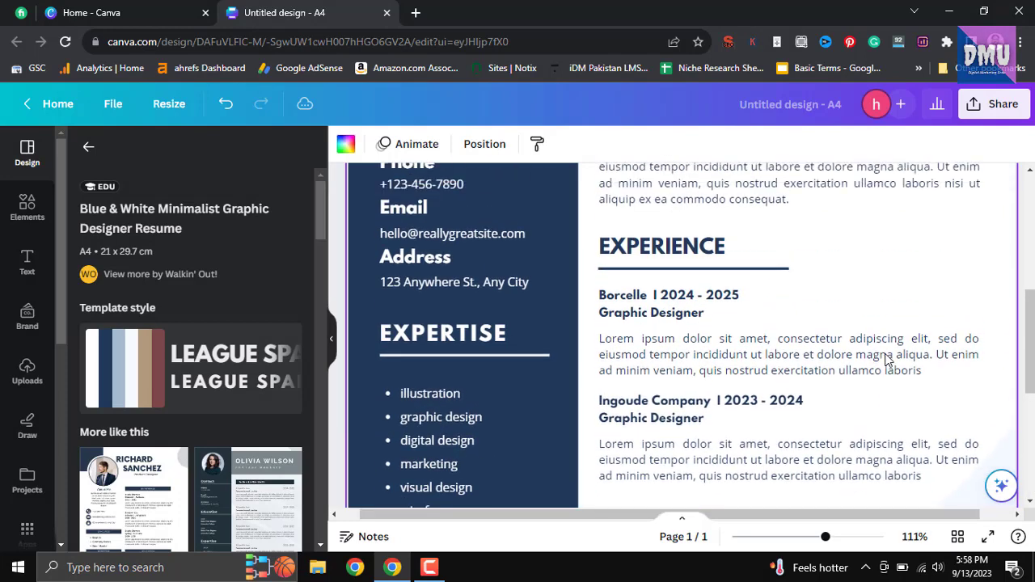
pyautogui.scroll(3, 888, 360)
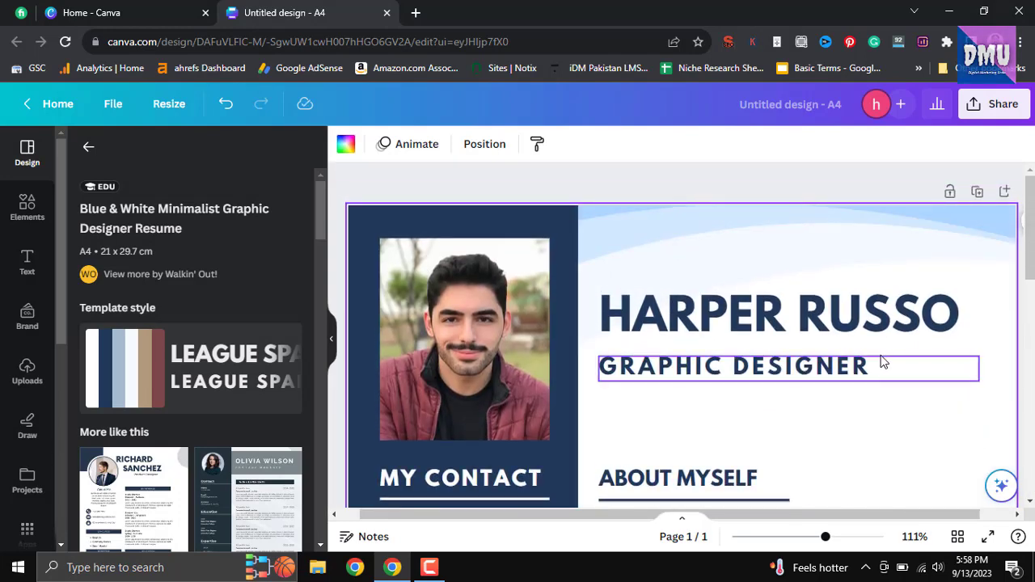
pyautogui.scroll(-4, 885, 360)
pyautogui.scroll(-5, 884, 361)
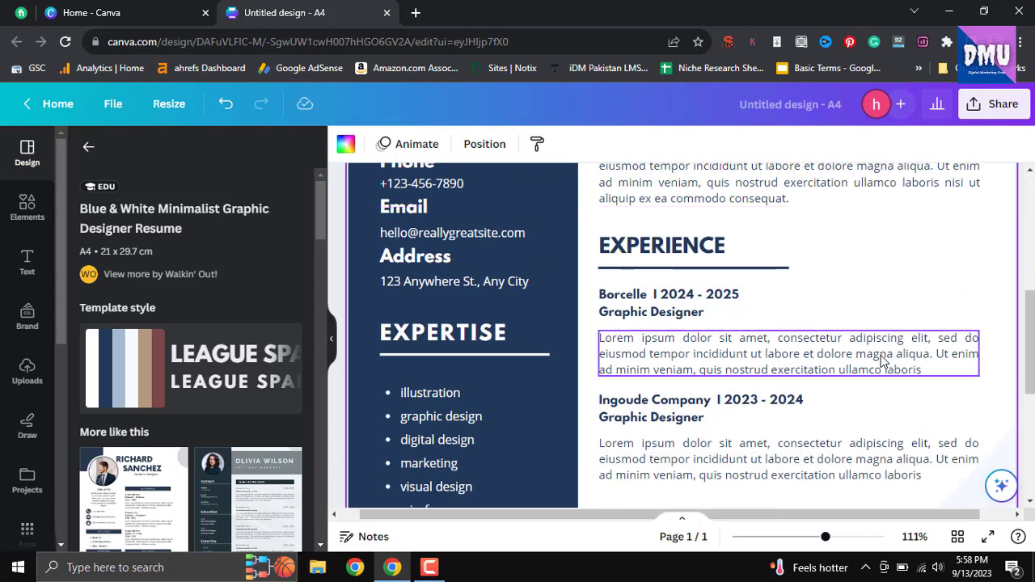
pyautogui.scroll(9, 881, 355)
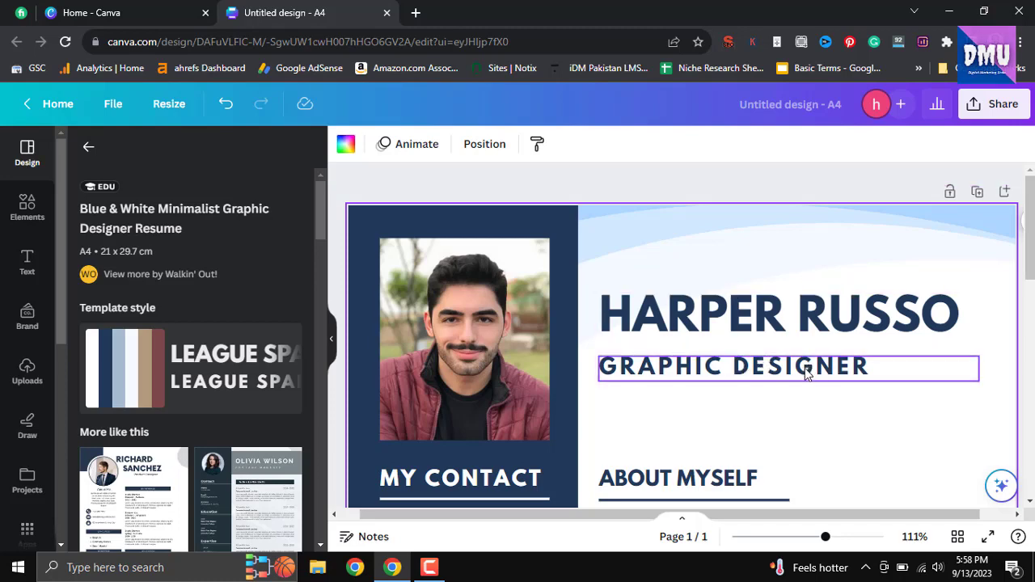
pyautogui.scroll(-1, 805, 372)
pyautogui.scroll(-4, 805, 372)
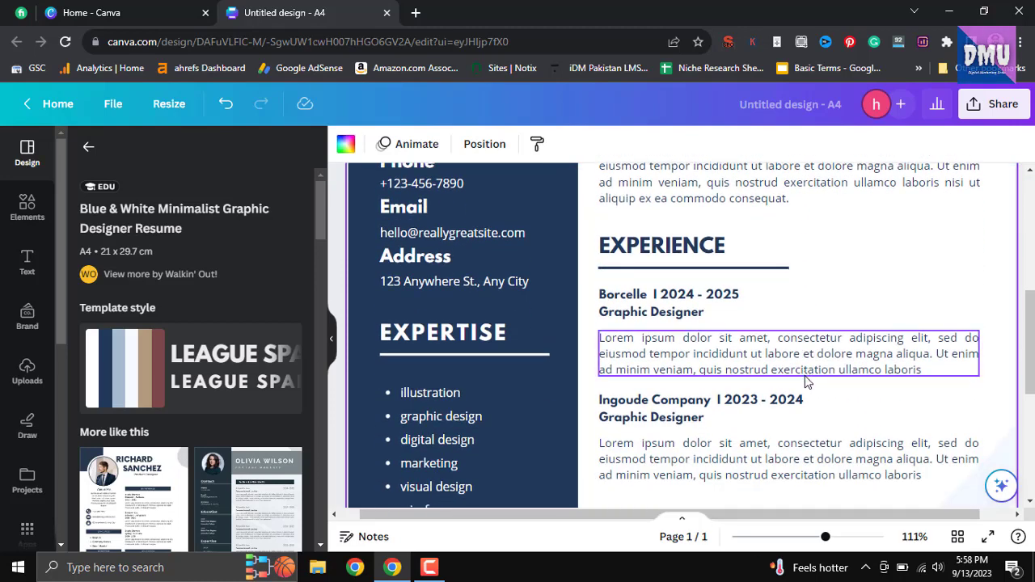
pyautogui.scroll(5, 814, 412)
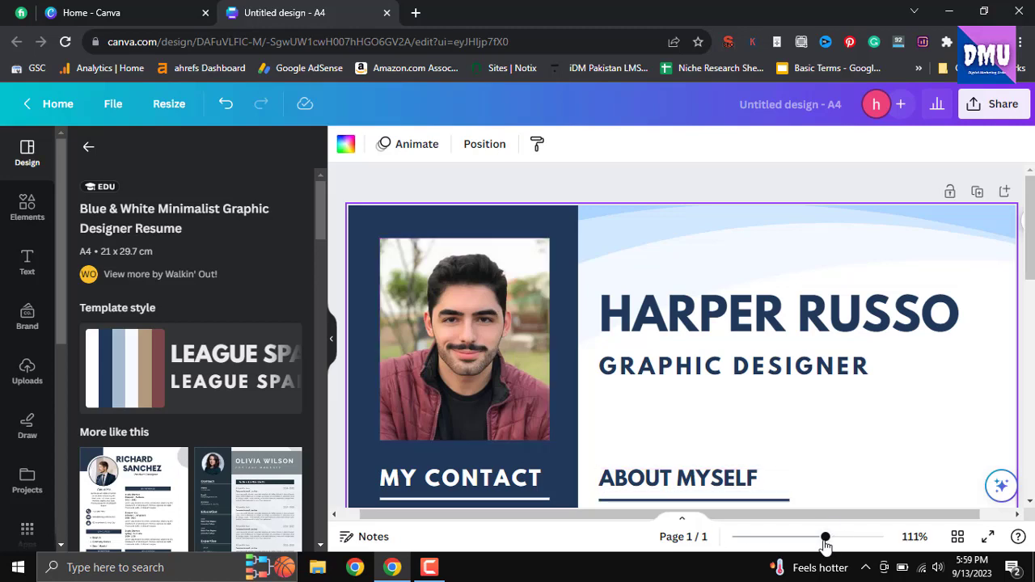
pyautogui.moveTo(825, 538); pyautogui.dragTo(805, 538)
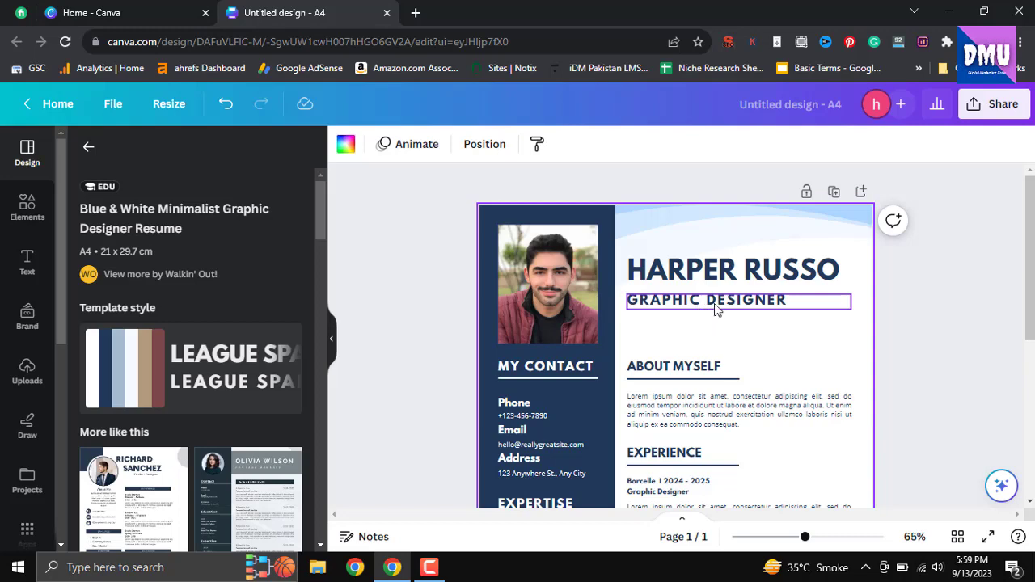
pyautogui.scroll(-1, 744, 365)
pyautogui.scroll(-3, 744, 368)
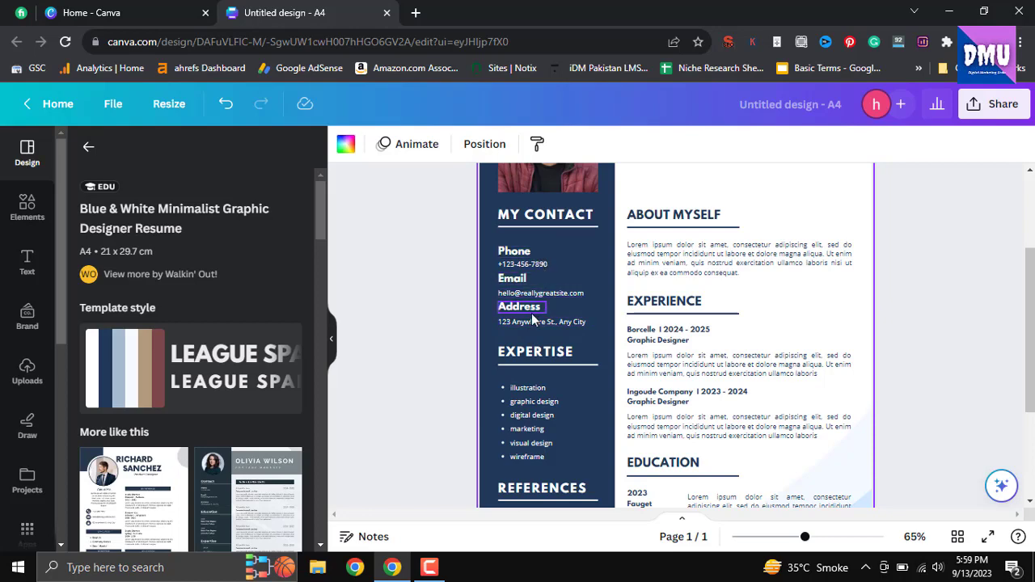
pyautogui.scroll(-2, 543, 319)
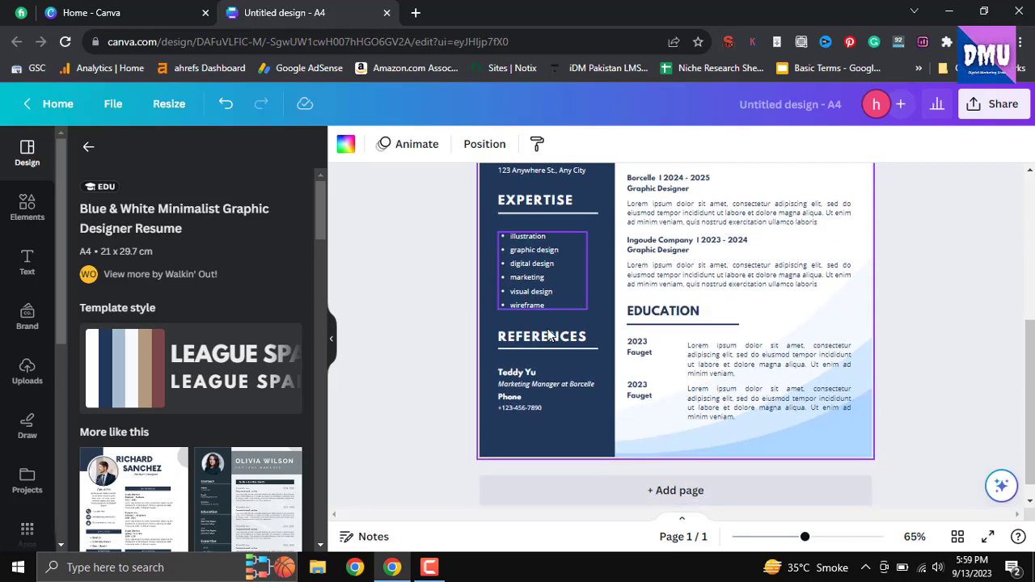
pyautogui.scroll(-2, 546, 333)
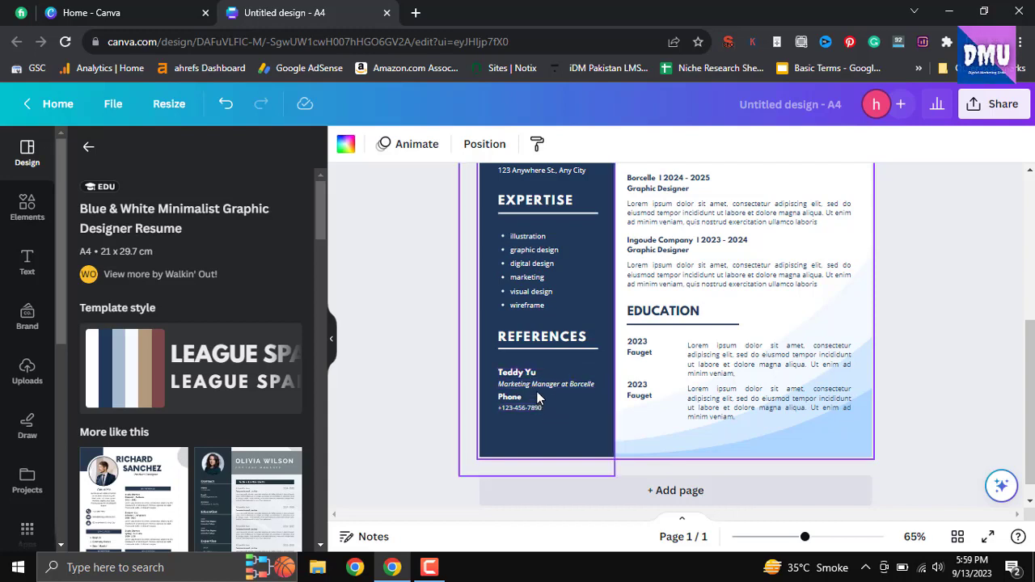
pyautogui.scroll(2, 752, 392)
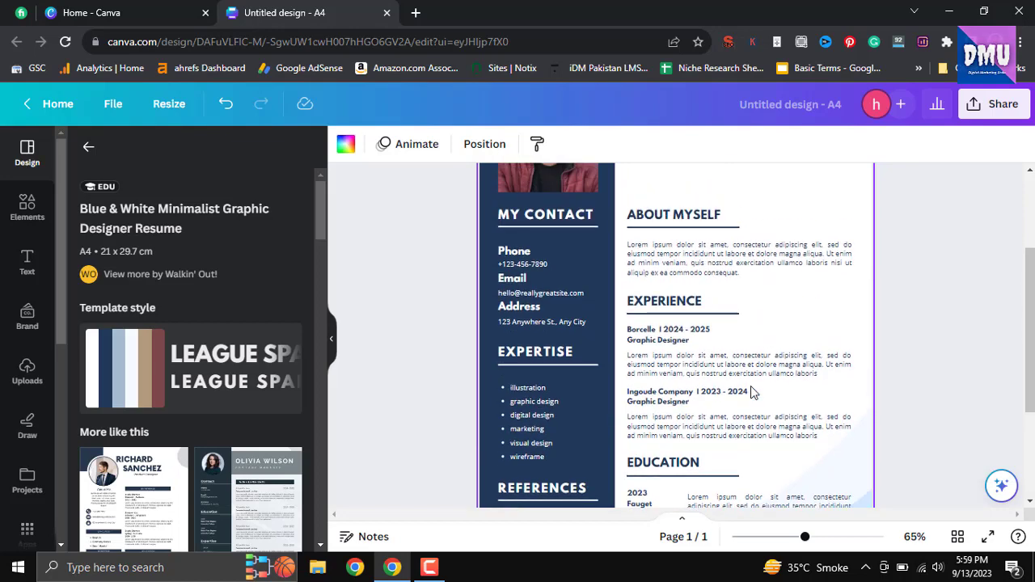
pyautogui.scroll(1, 752, 393)
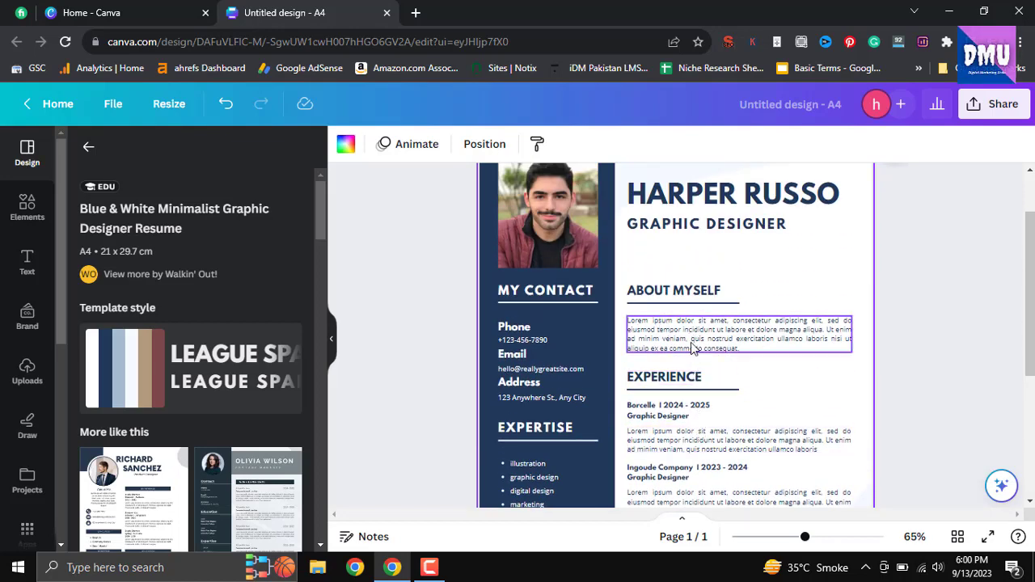
pyautogui.scroll(-2, 705, 349)
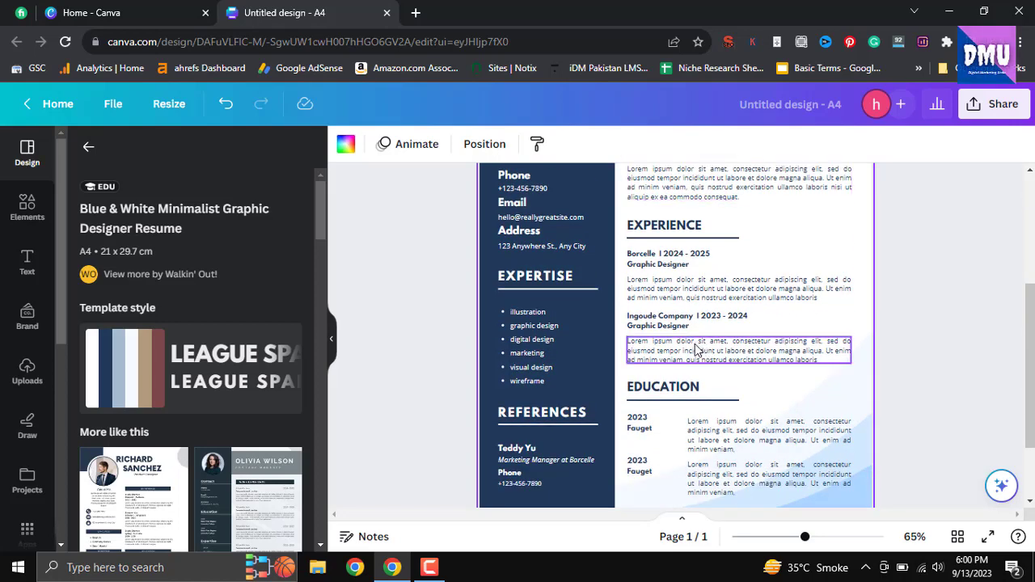
pyautogui.scroll(-1, 728, 421)
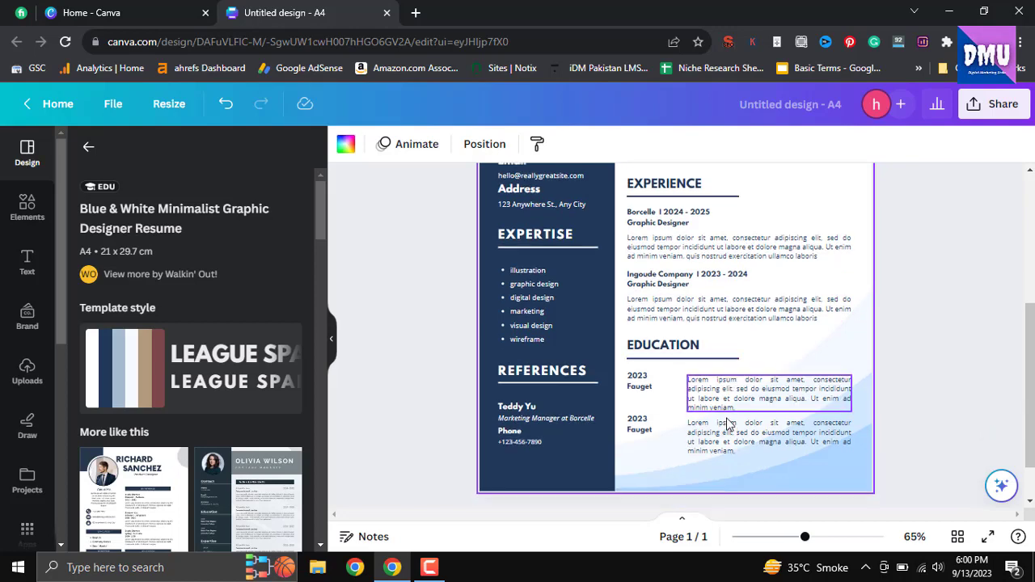
pyautogui.scroll(-1, 728, 424)
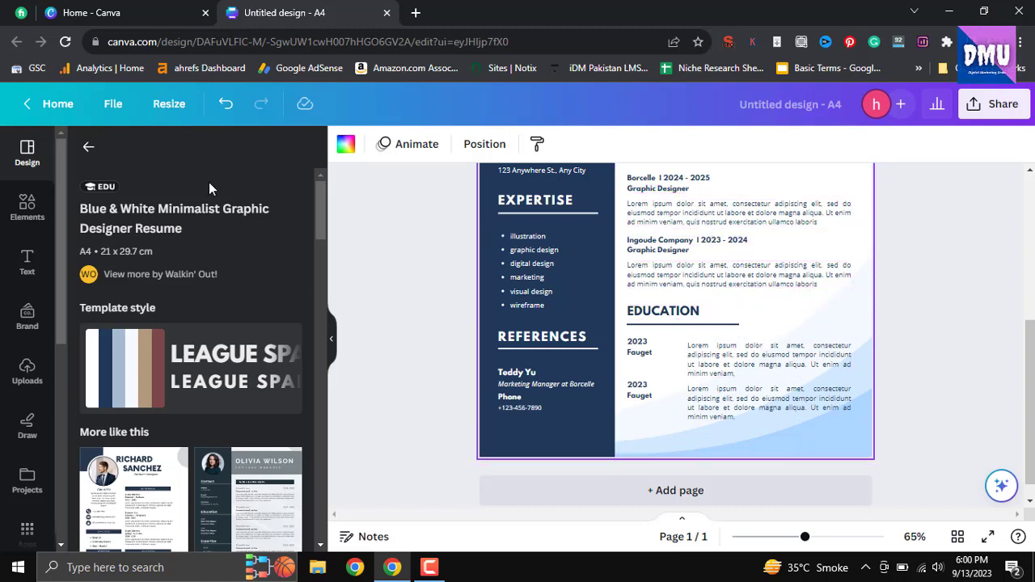
pyautogui.scroll(3, 609, 366)
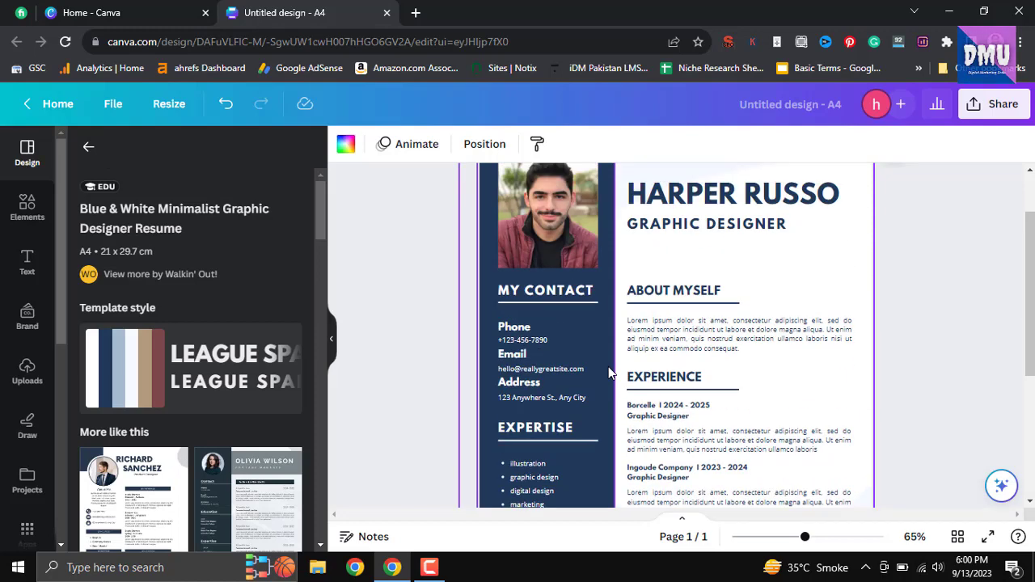
pyautogui.scroll(2, 624, 376)
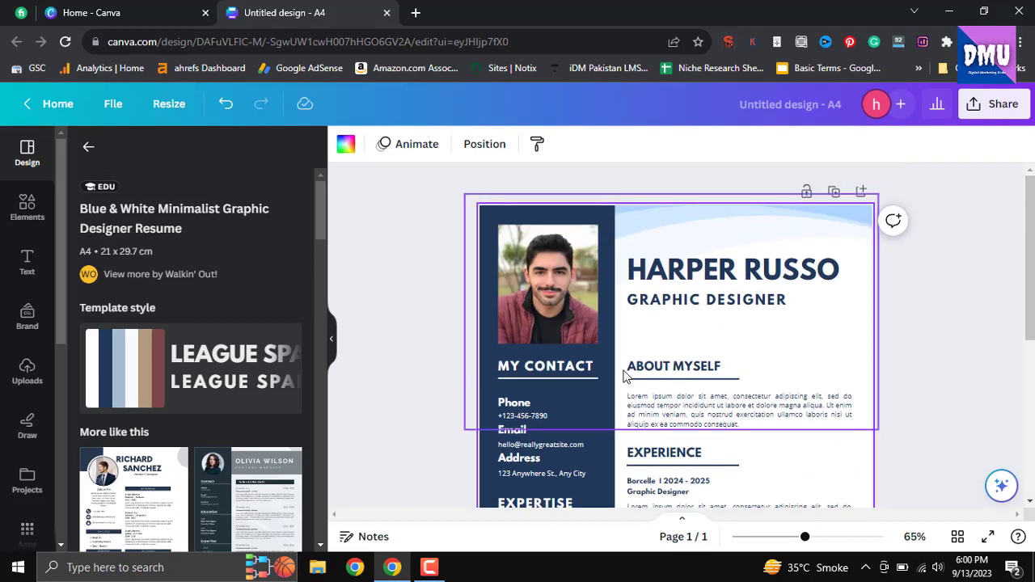
pyautogui.scroll(-4, 288, 382)
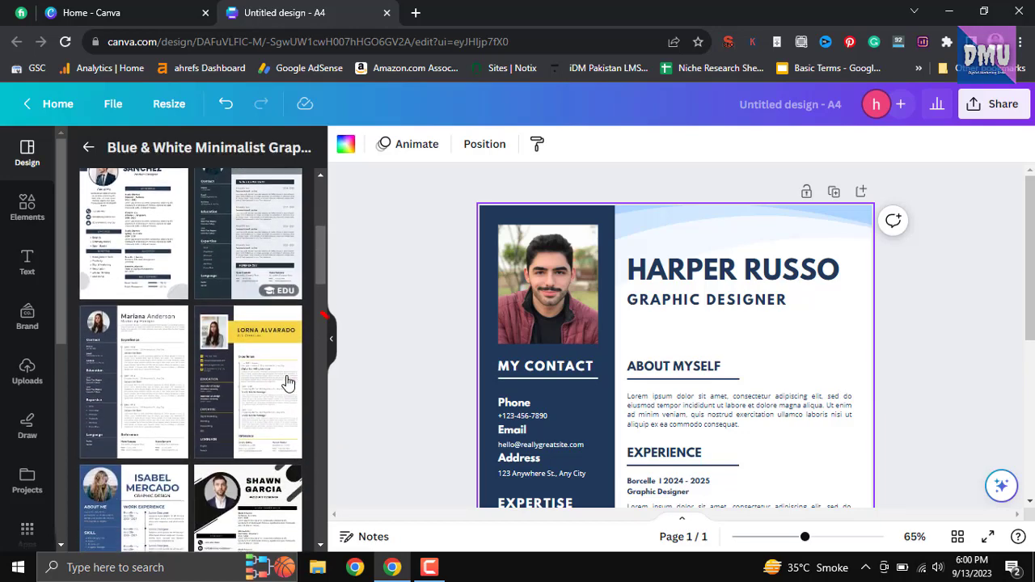
# - Try another designer template, then apply the Black and White Minimalist Graphic Designer Resume
pyautogui.click(210, 372)
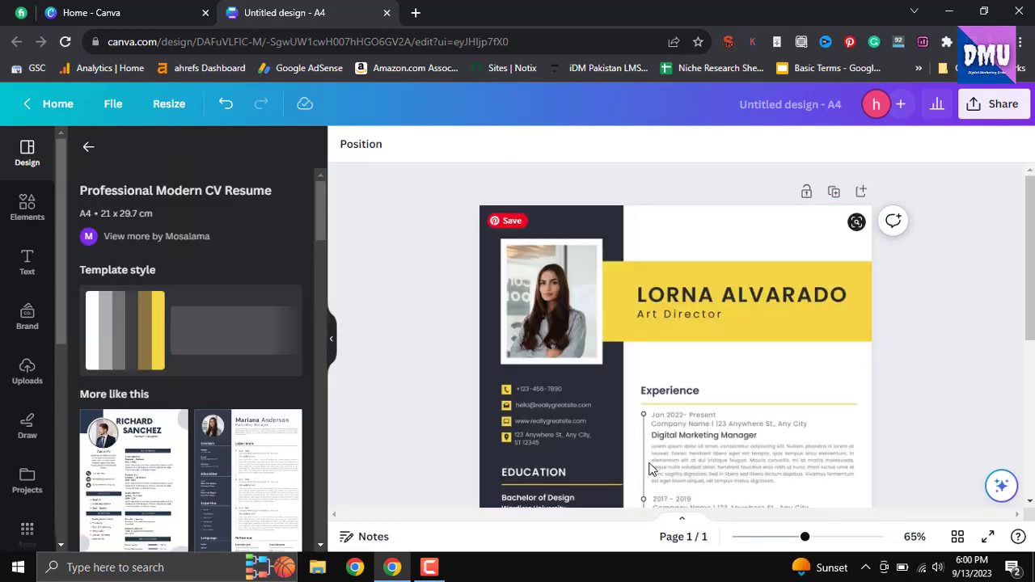
pyautogui.click(84, 151)
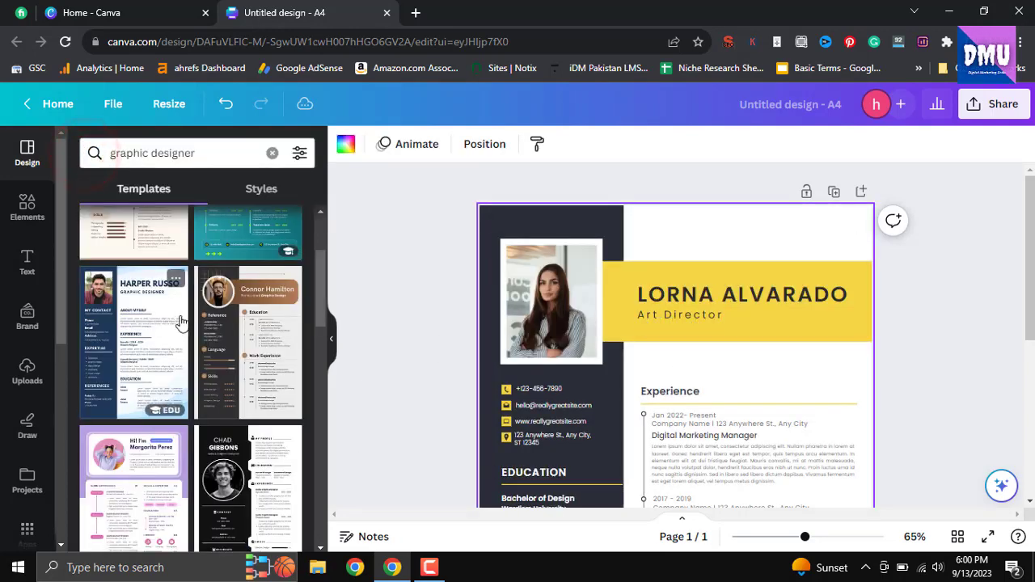
pyautogui.click(248, 344)
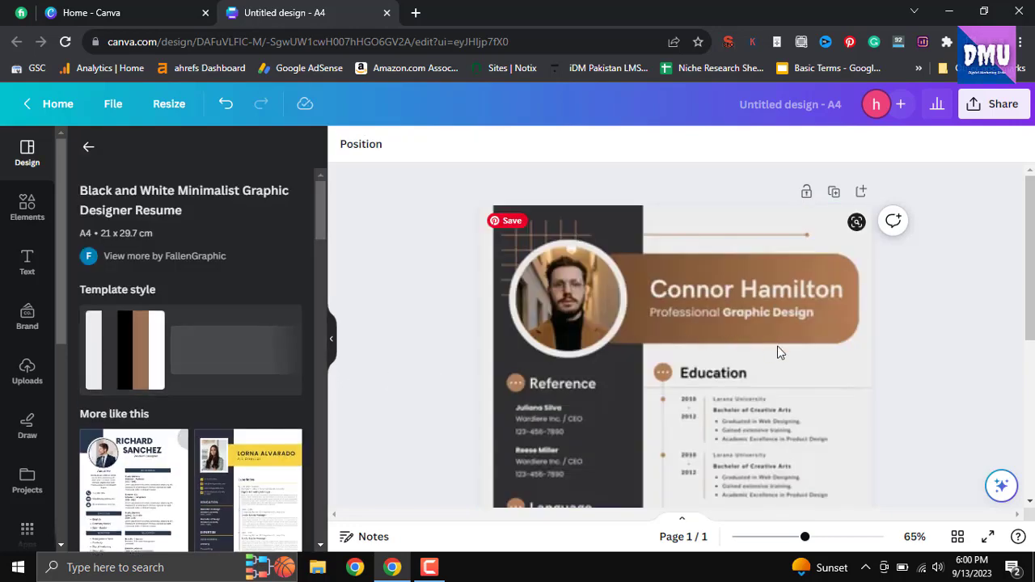
pyautogui.scroll(-5, 769, 348)
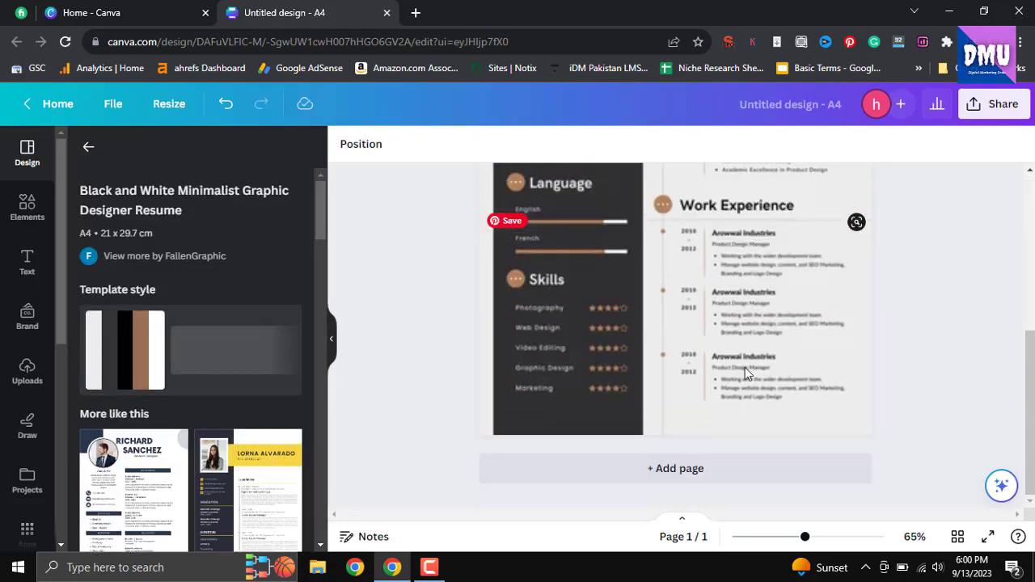
pyautogui.click(694, 391)
pyautogui.scroll(2, 694, 394)
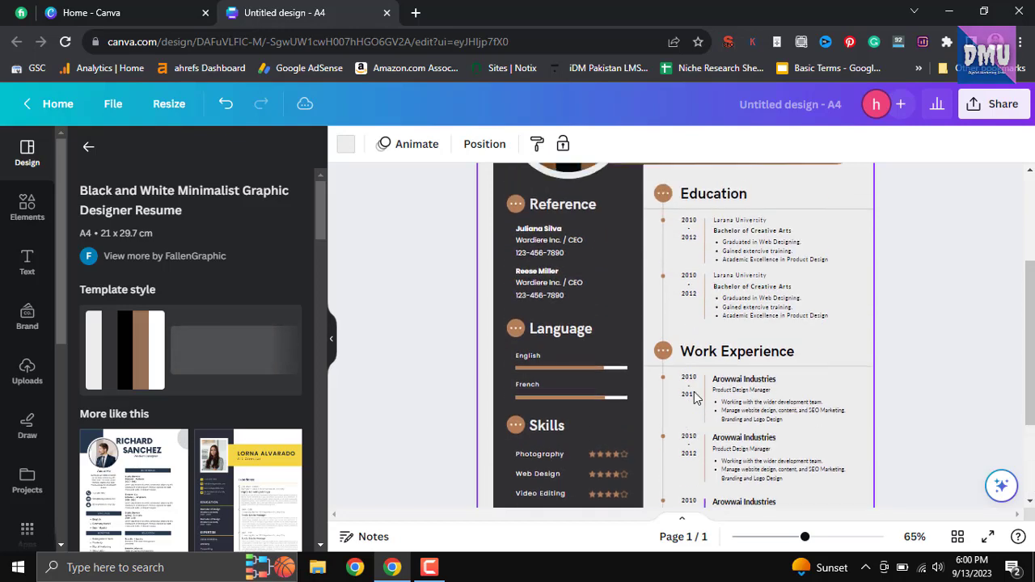
pyautogui.scroll(1, 694, 392)
pyautogui.scroll(1, 694, 384)
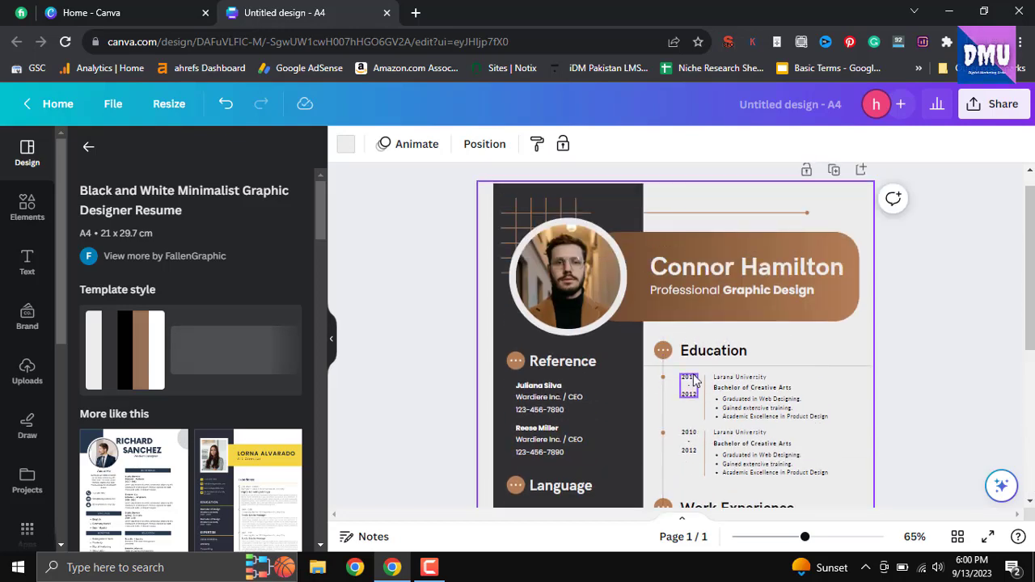
# - Delete the template's placeholder photo from the circular profile frame
pyautogui.click(581, 277)
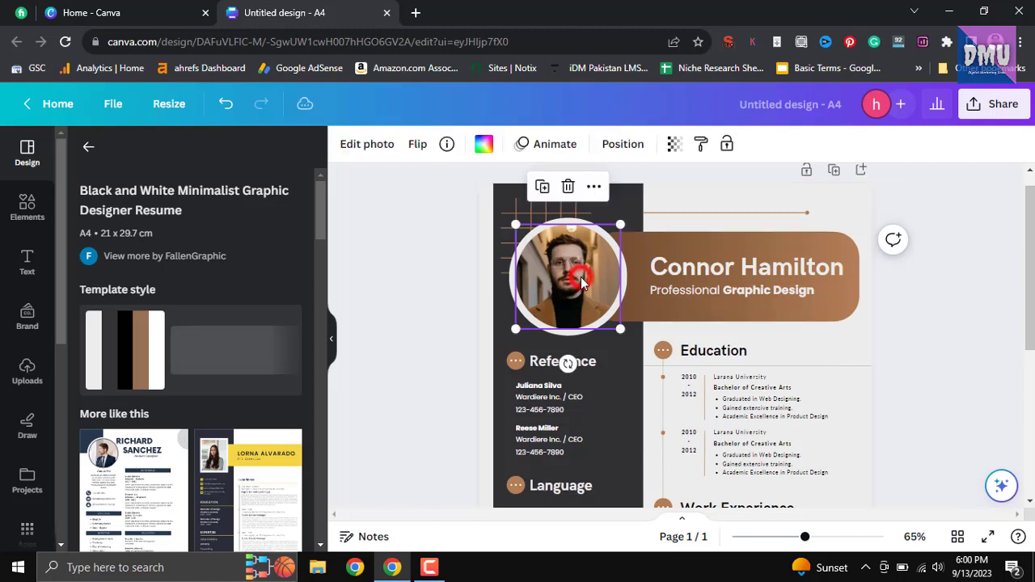
pyautogui.click(568, 187)
pyautogui.click(579, 227)
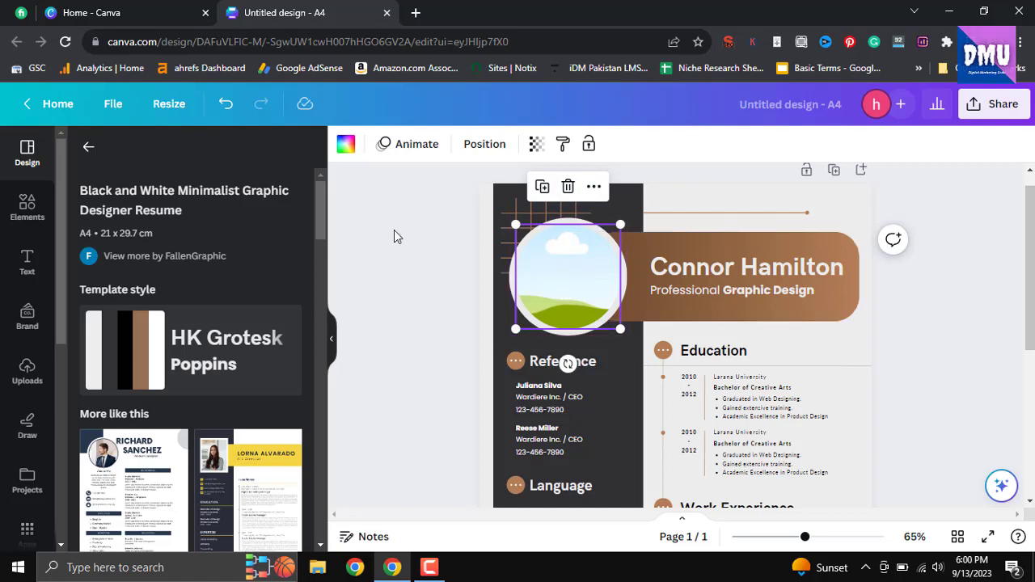
# - Drop an uploaded portrait into the circle, center the face, then swap in the pink-background portrait
pyautogui.click(28, 380)
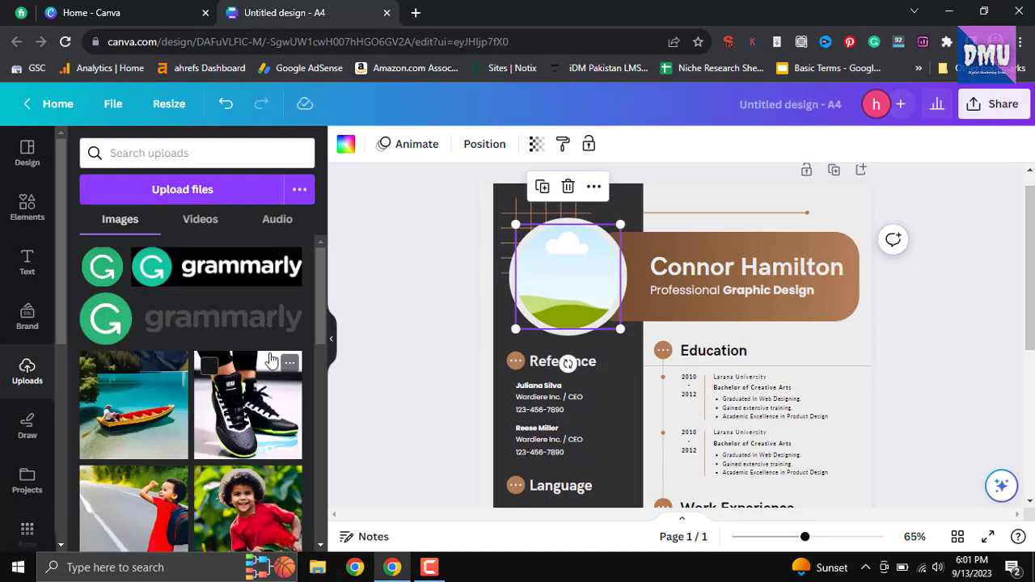
pyautogui.scroll(-4, 256, 364)
pyautogui.scroll(-5, 256, 394)
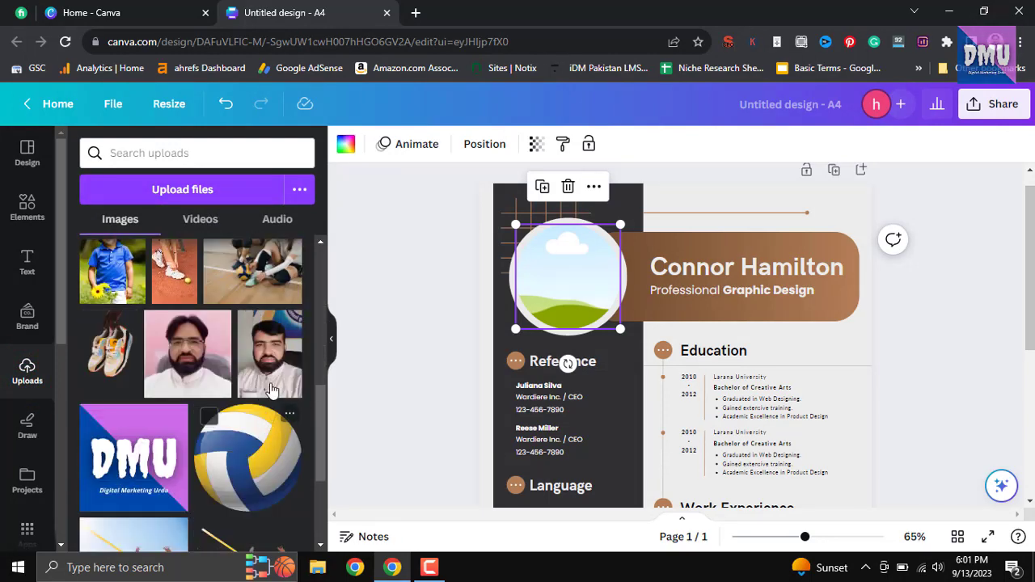
pyautogui.click(273, 376)
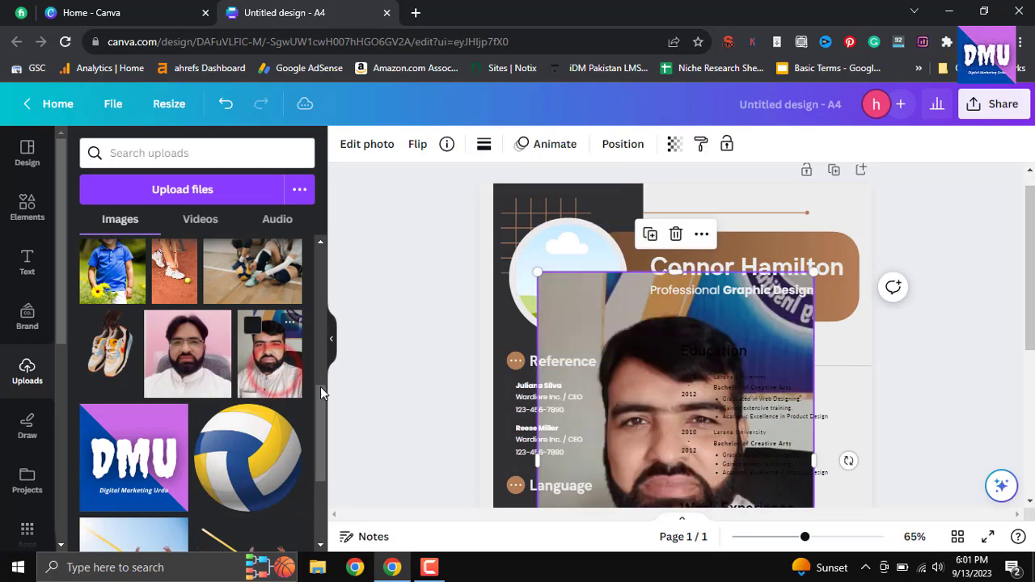
pyautogui.moveTo(676, 351); pyautogui.dragTo(593, 234)
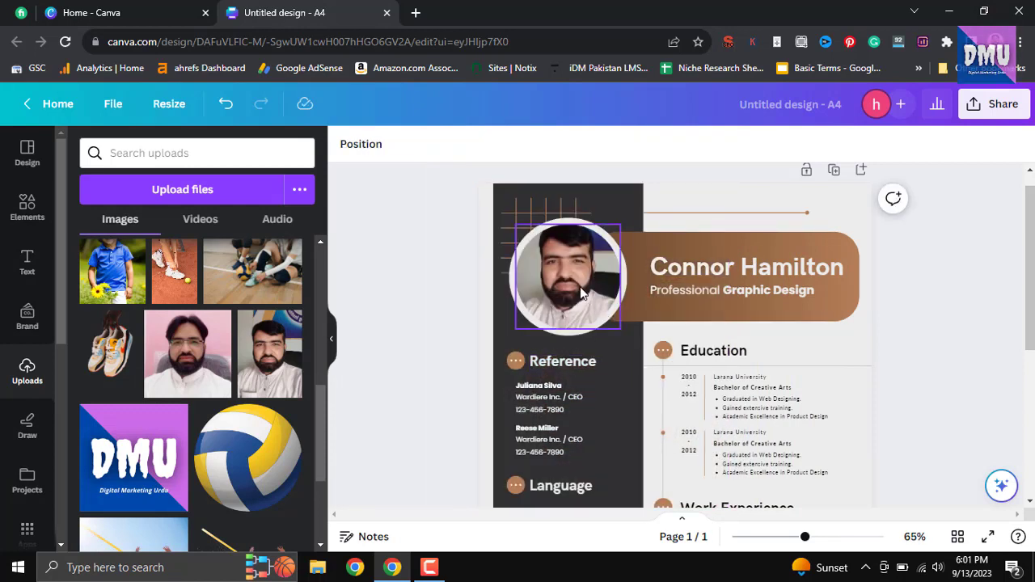
pyautogui.doubleClick(580, 292)
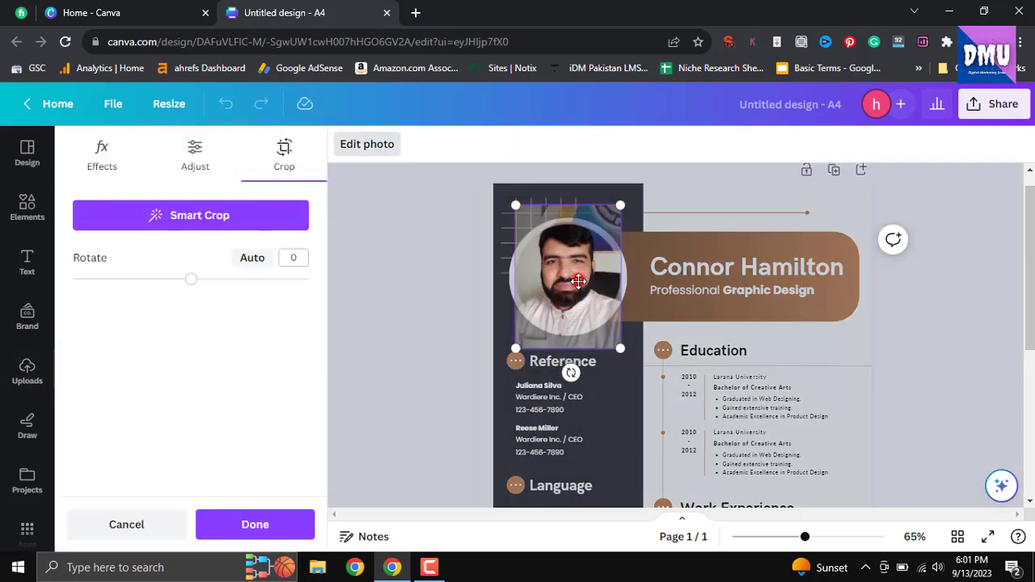
pyautogui.moveTo(580, 291); pyautogui.dragTo(589, 294)
pyautogui.click(949, 314)
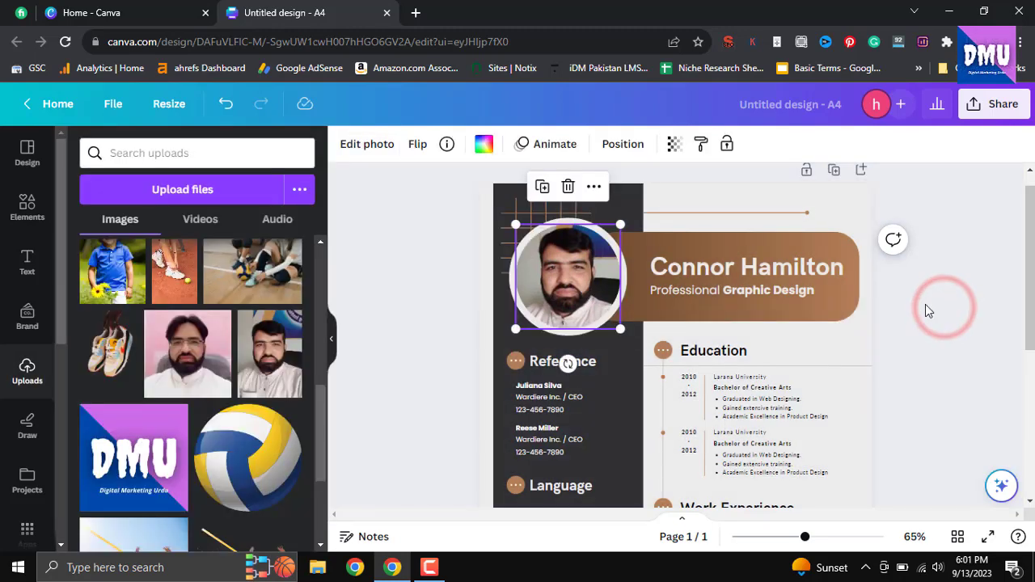
pyautogui.click(926, 305)
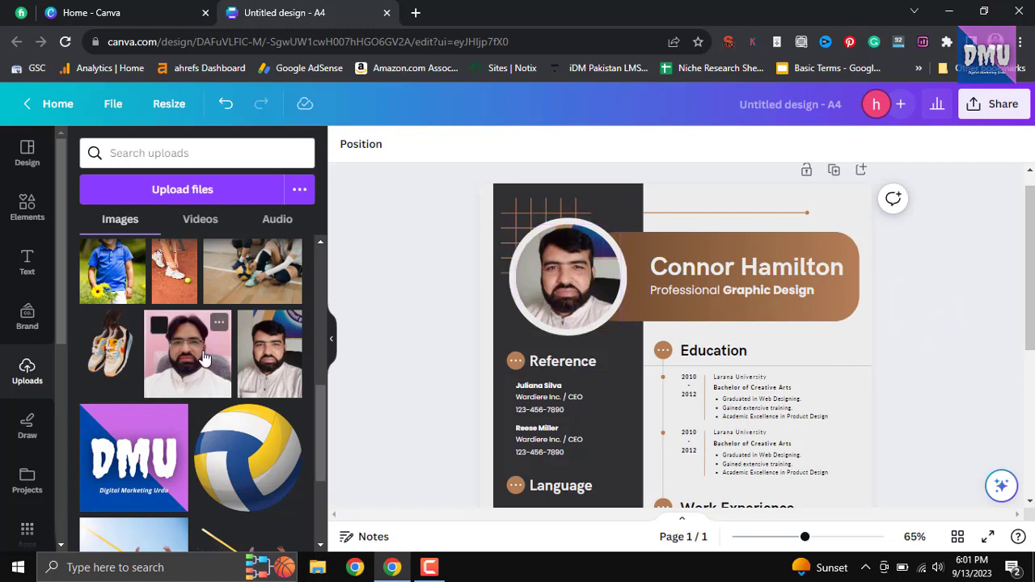
pyautogui.moveTo(203, 359); pyautogui.dragTo(570, 275)
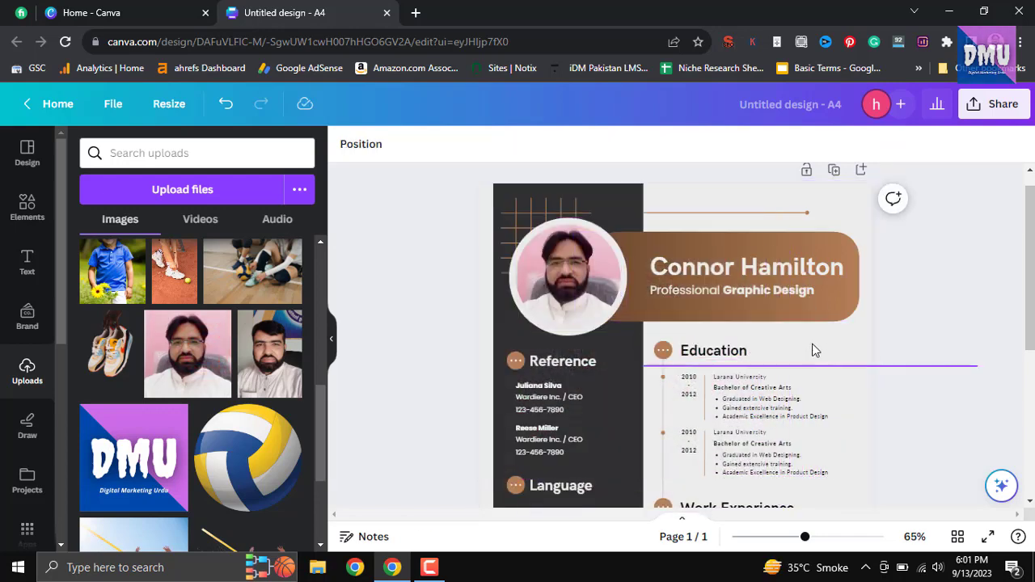
# - Replace the template's placeholder name in the resume heading with the user's own full name
pyautogui.click(735, 271)
pyautogui.click(735, 271)
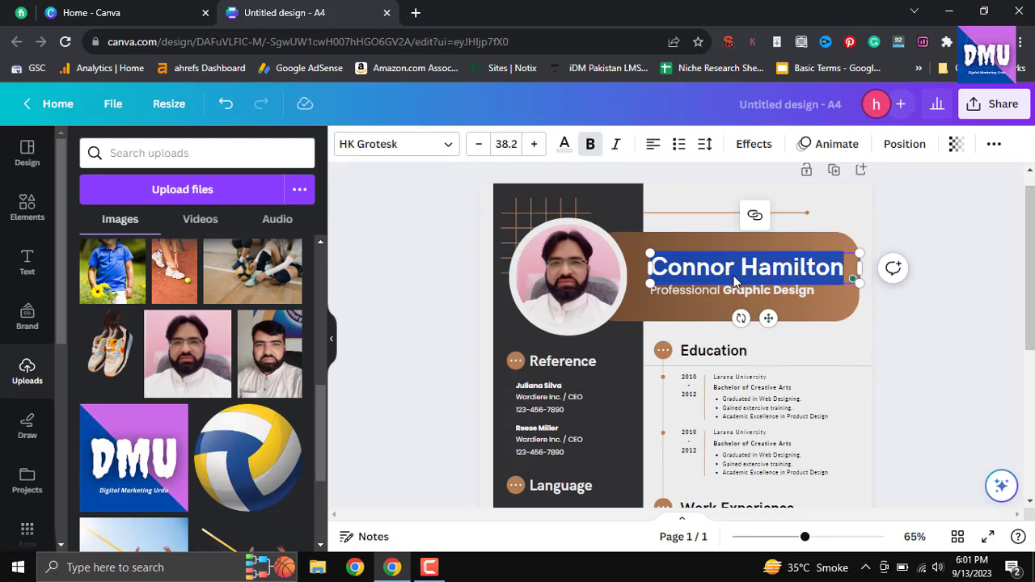
pyautogui.write('Kh')
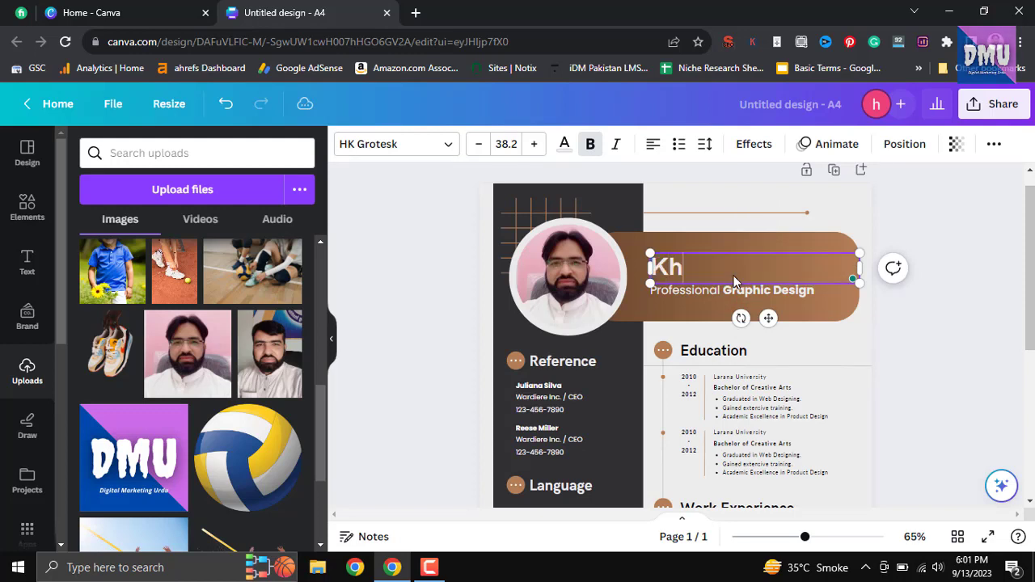
pyautogui.write('uram')
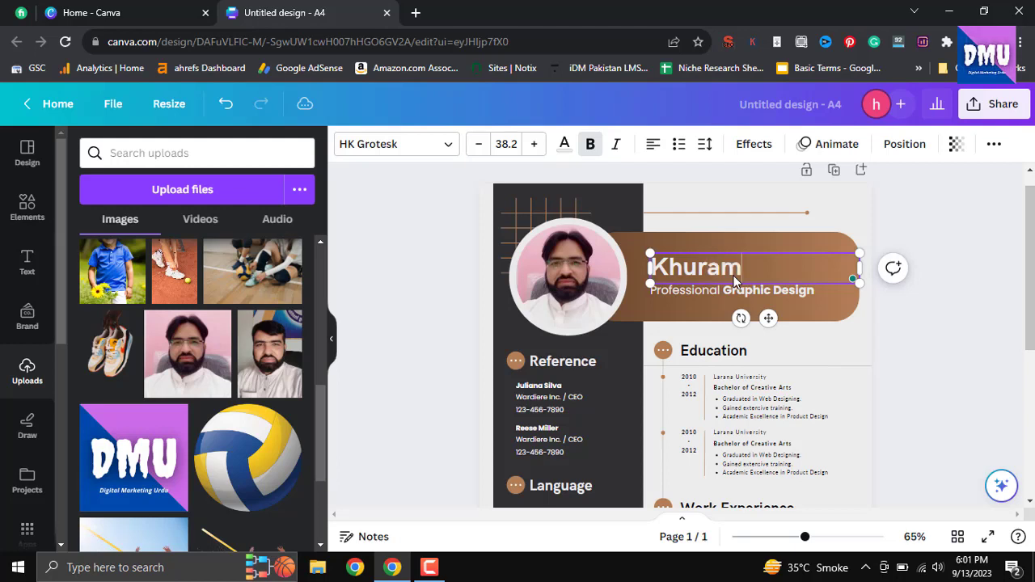
pyautogui.write(' S')
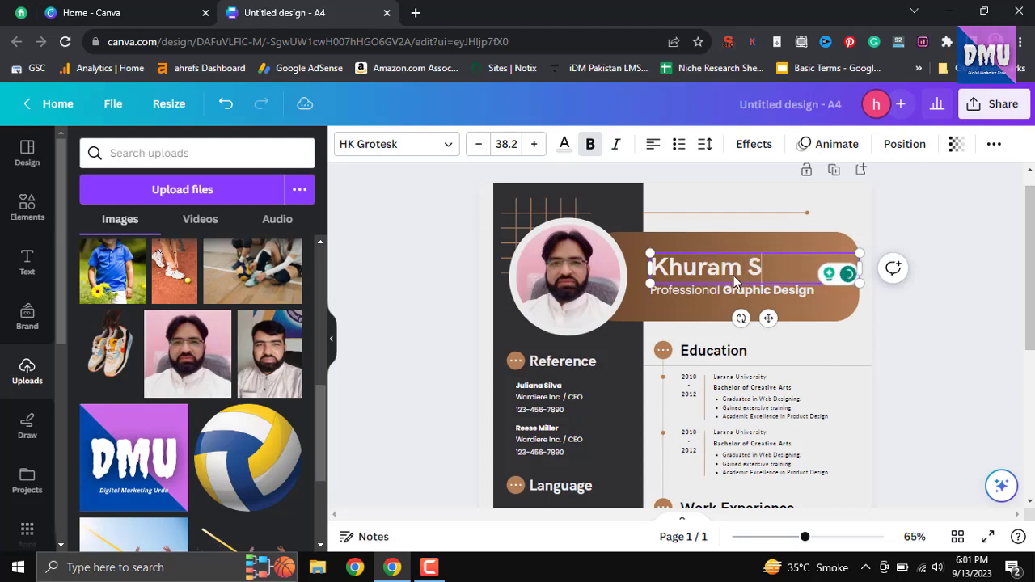
pyautogui.write('hehza')
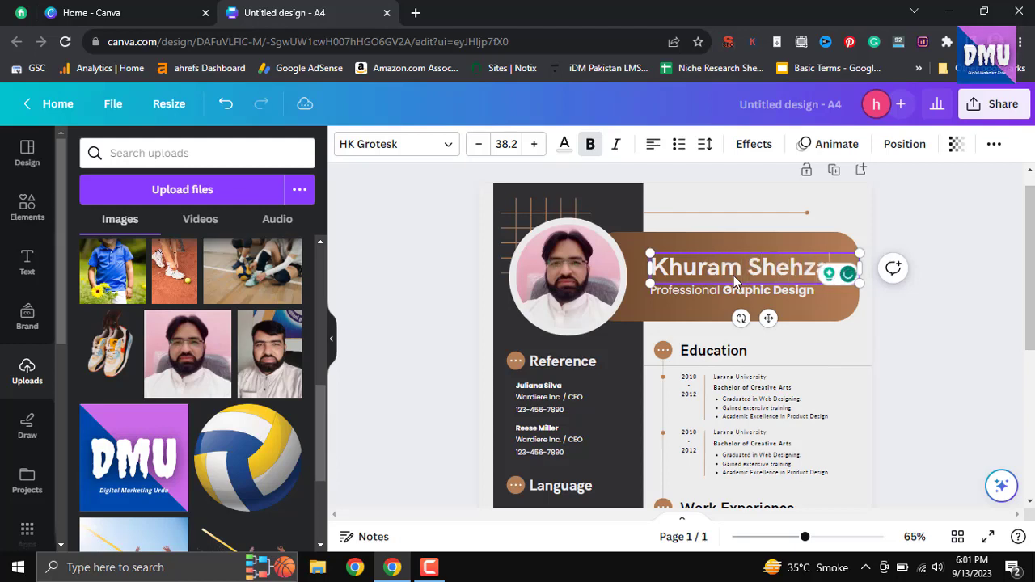
pyautogui.write('d')
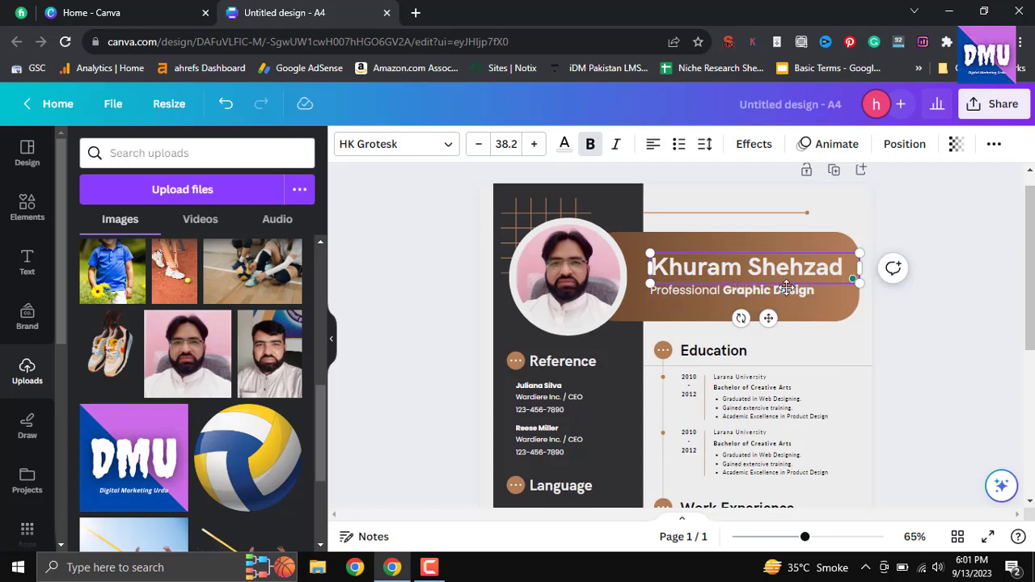
pyautogui.click(945, 280)
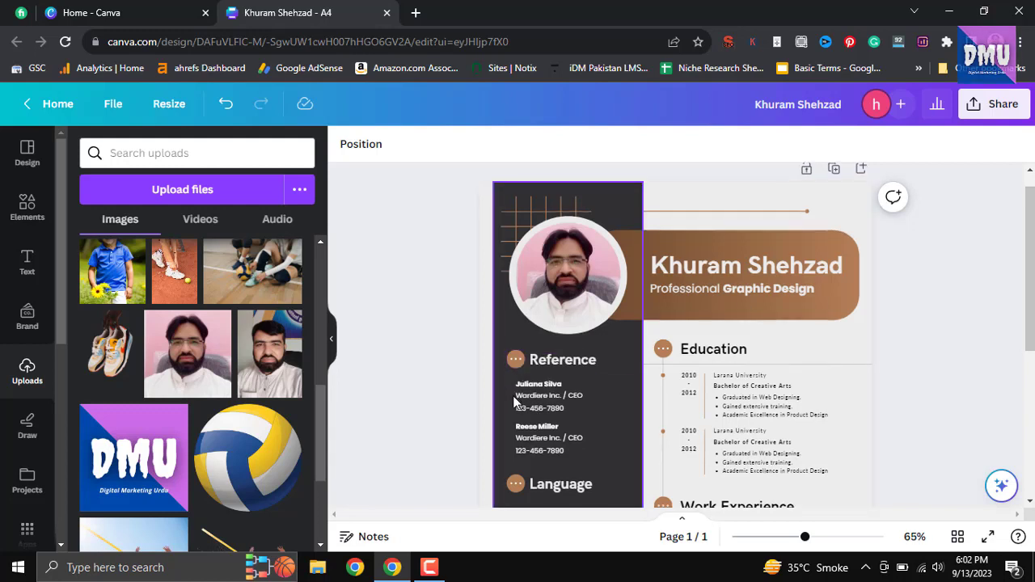
pyautogui.scroll(-3, 517, 364)
pyautogui.scroll(3, 712, 420)
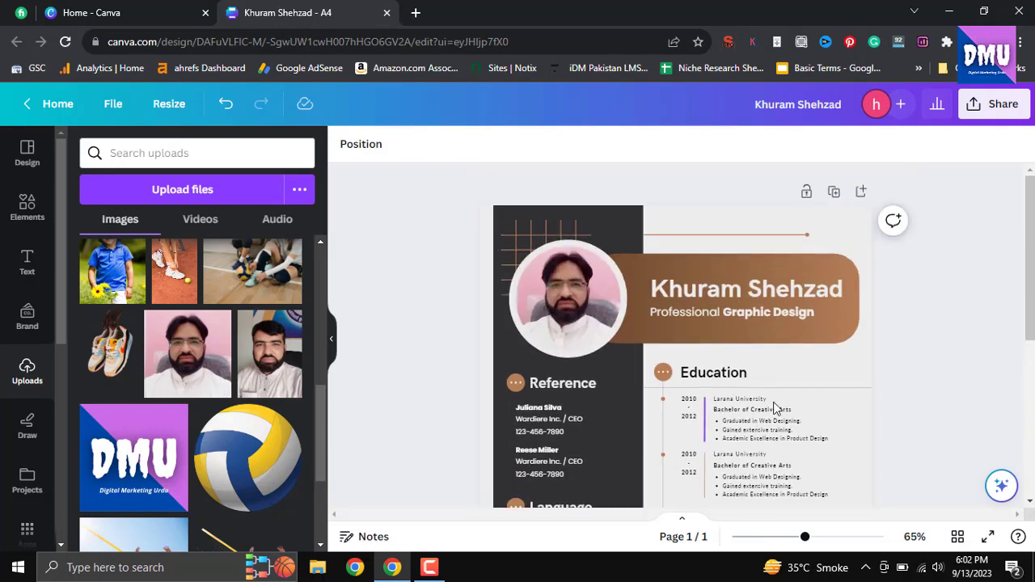
pyautogui.click(842, 338)
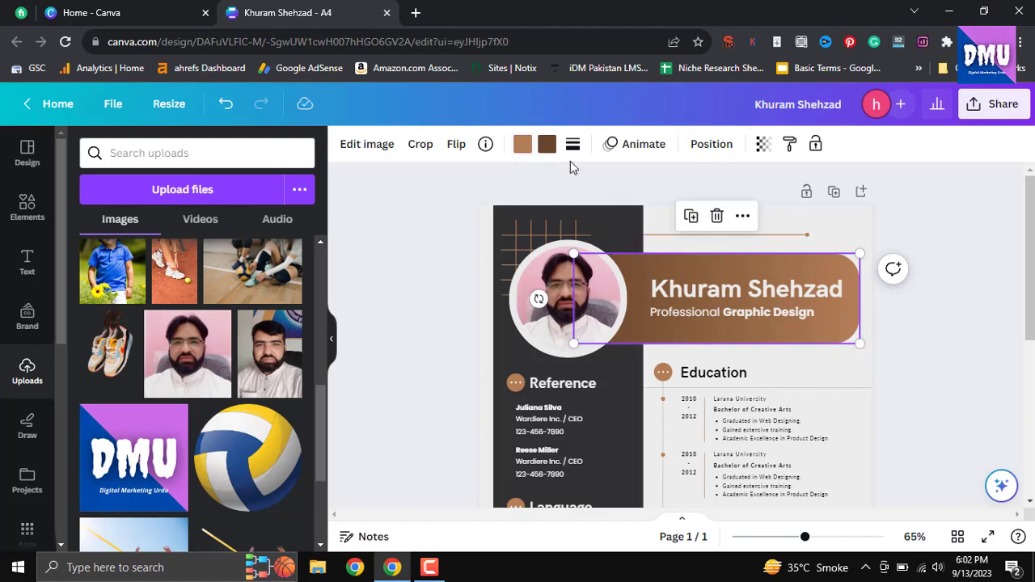
pyautogui.click(524, 147)
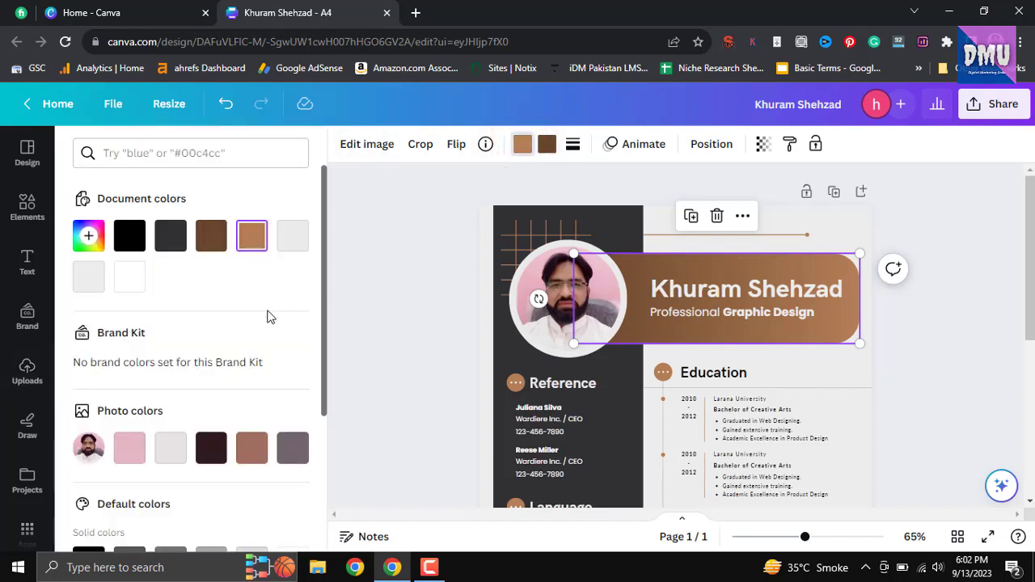
pyautogui.scroll(-3, 271, 317)
pyautogui.click(287, 438)
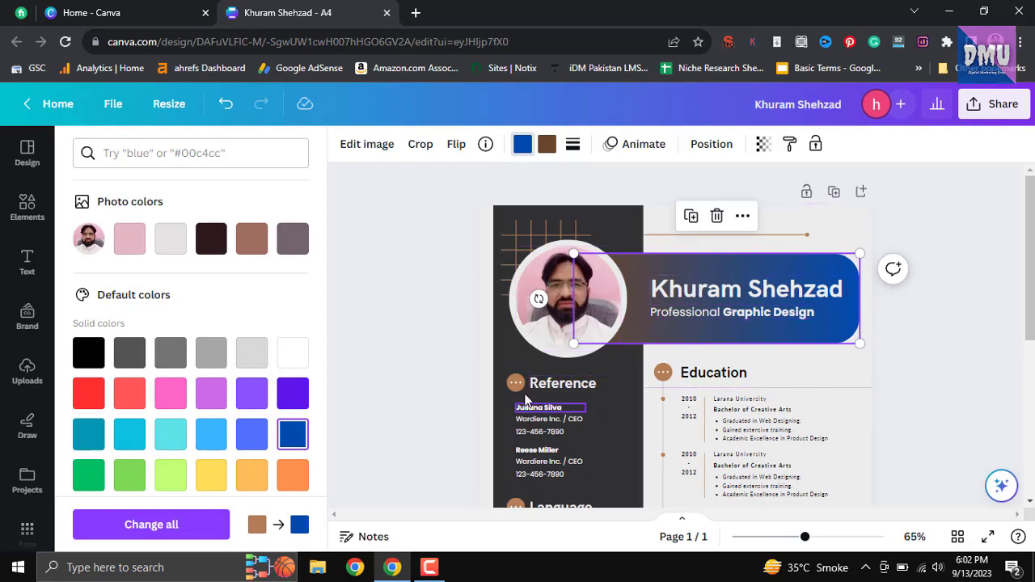
pyautogui.scroll(-5, 527, 397)
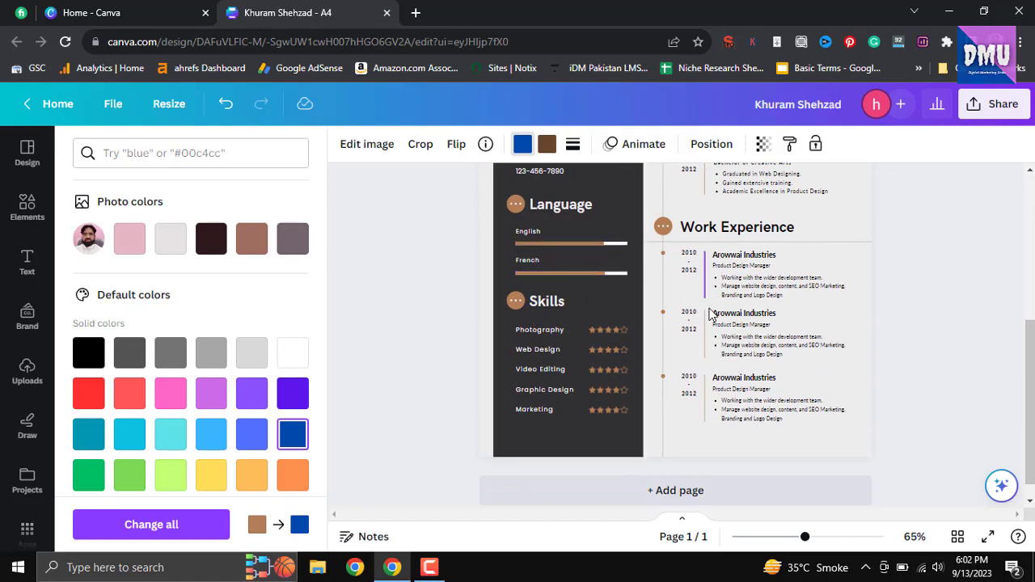
pyautogui.scroll(5, 783, 349)
pyautogui.scroll(2, 776, 351)
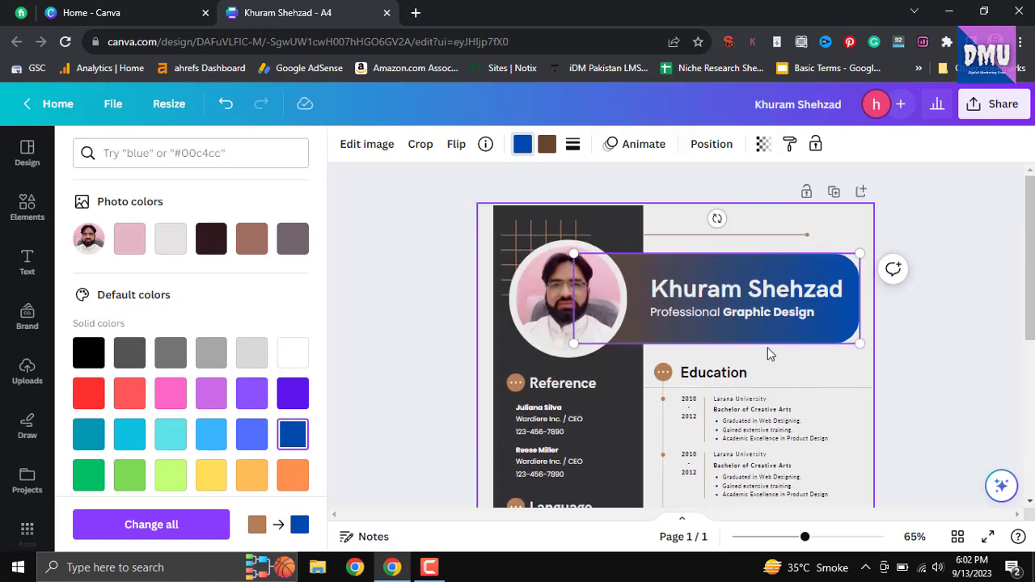
pyautogui.hotkey('ctrl', 'z')
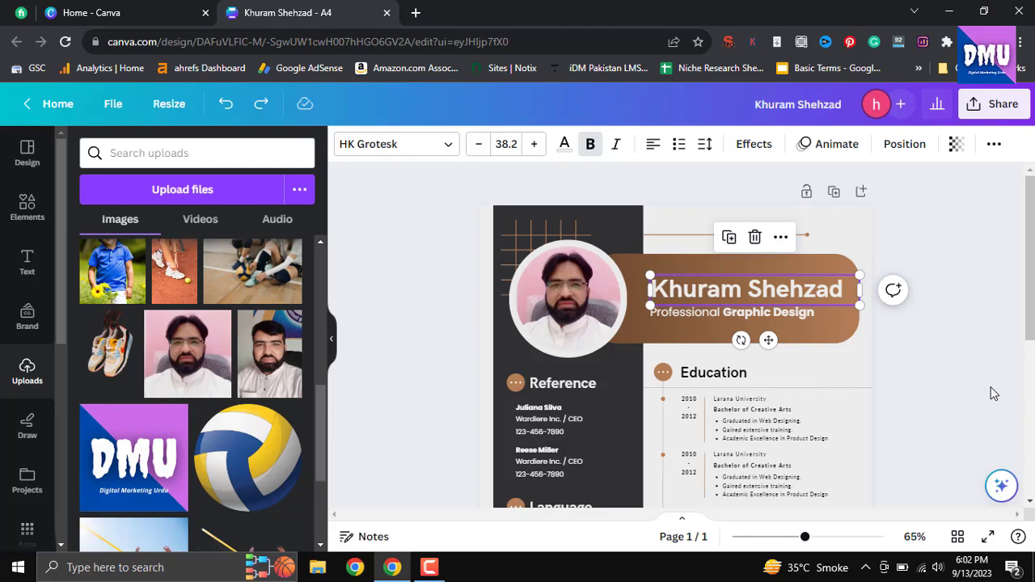
pyautogui.click(960, 340)
pyautogui.scroll(-2, 785, 323)
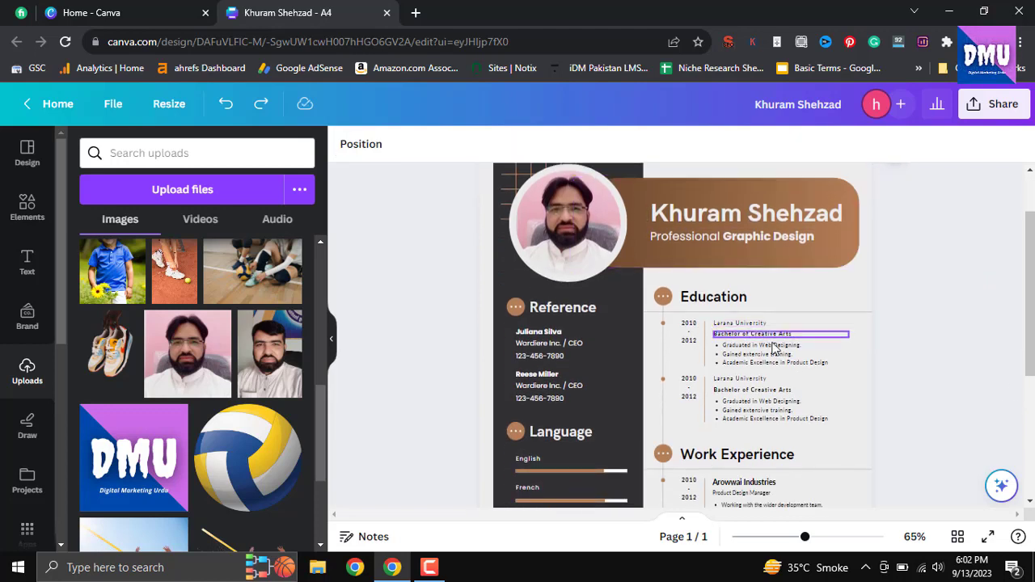
pyautogui.scroll(-2, 633, 366)
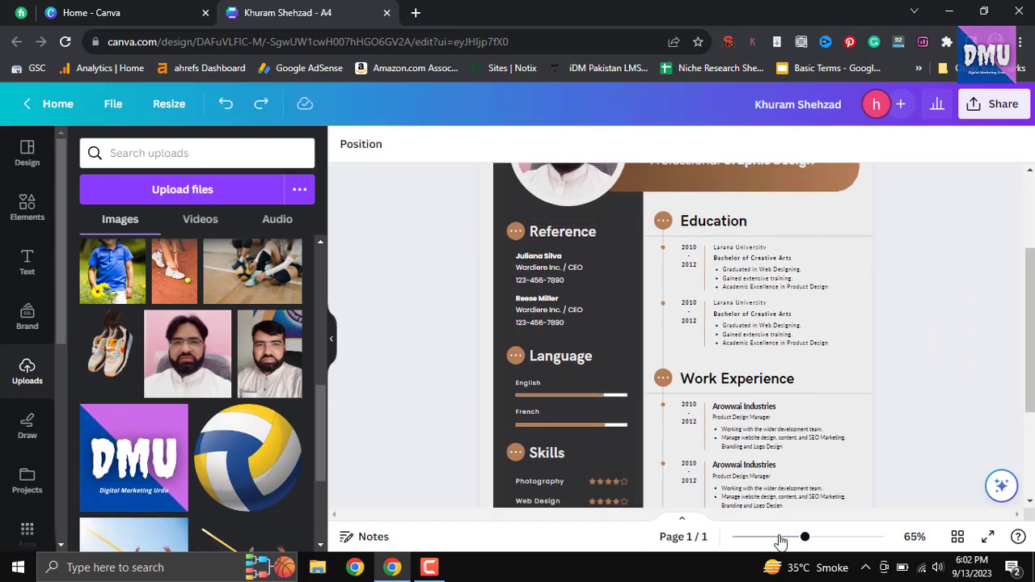
pyautogui.moveTo(805, 537); pyautogui.dragTo(825, 541)
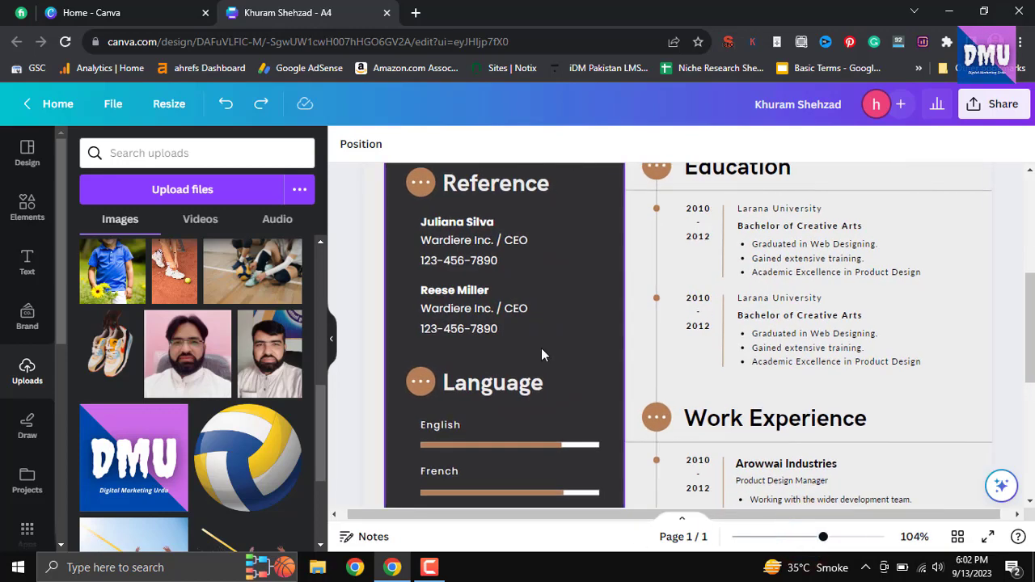
pyautogui.click(468, 229)
pyautogui.click(474, 237)
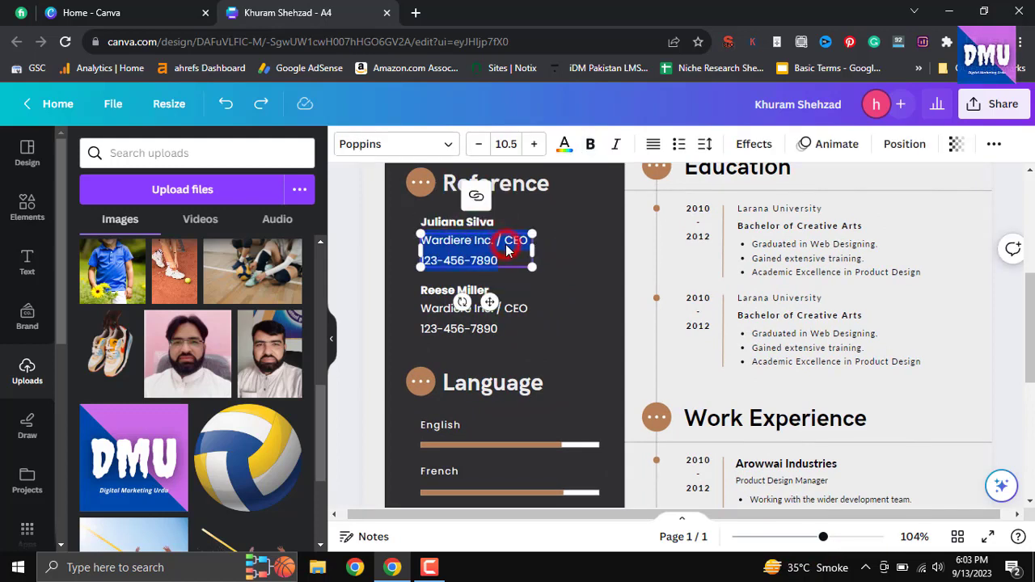
pyautogui.click(491, 260)
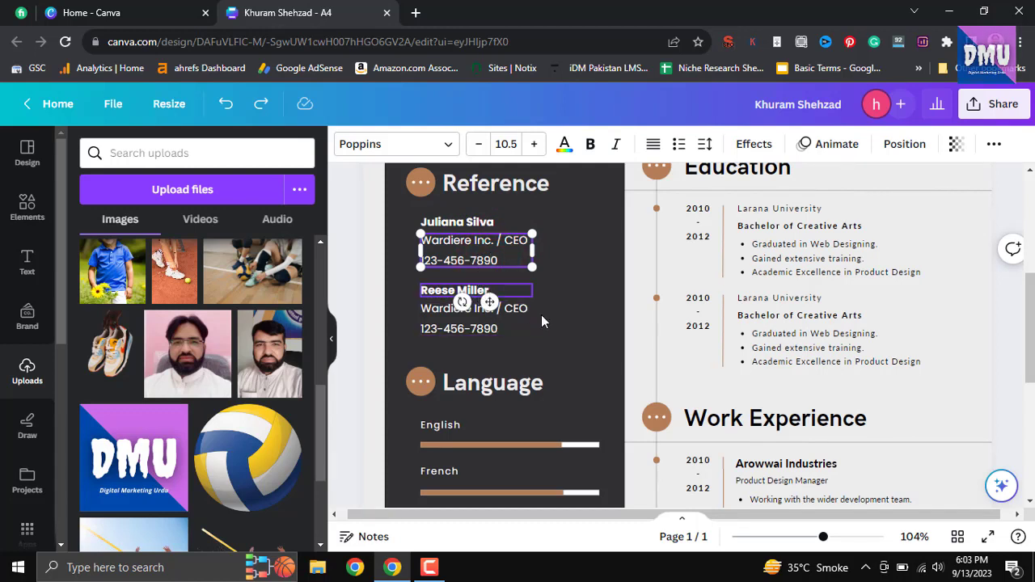
pyautogui.click(563, 304)
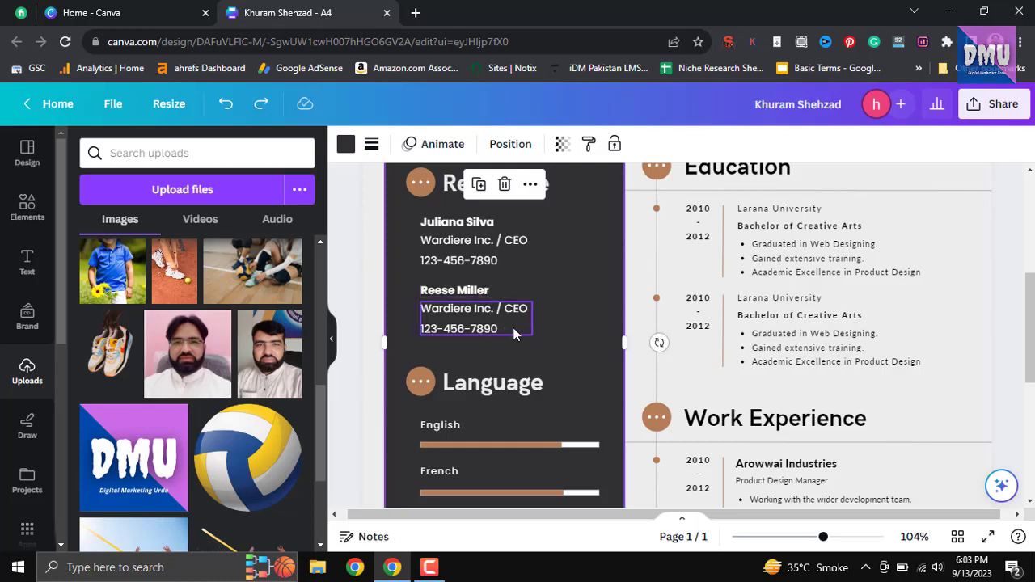
pyautogui.scroll(-1, 518, 337)
pyautogui.scroll(1, 516, 331)
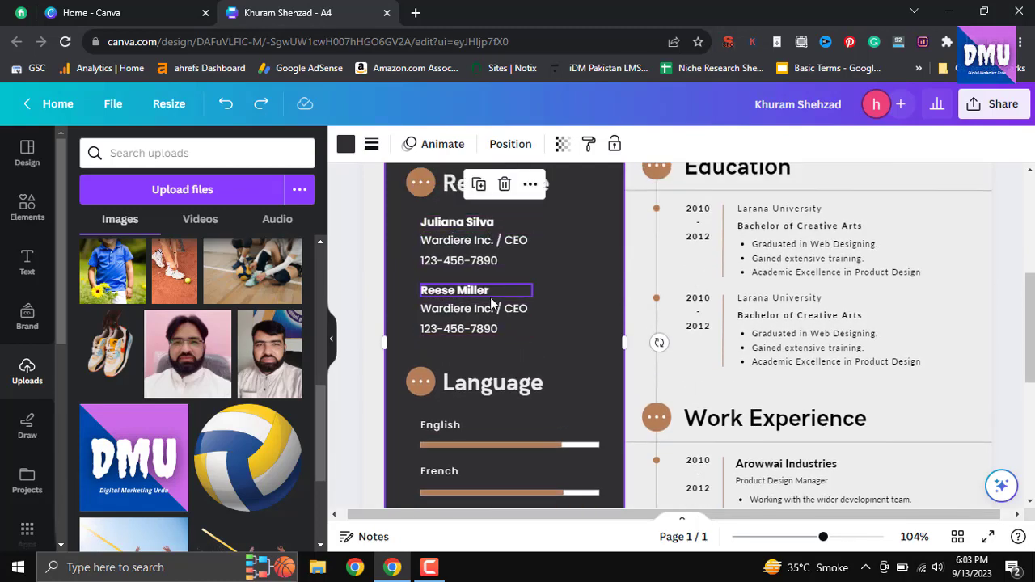
pyautogui.scroll(1, 495, 296)
pyautogui.scroll(1, 500, 301)
pyautogui.scroll(-1, 558, 406)
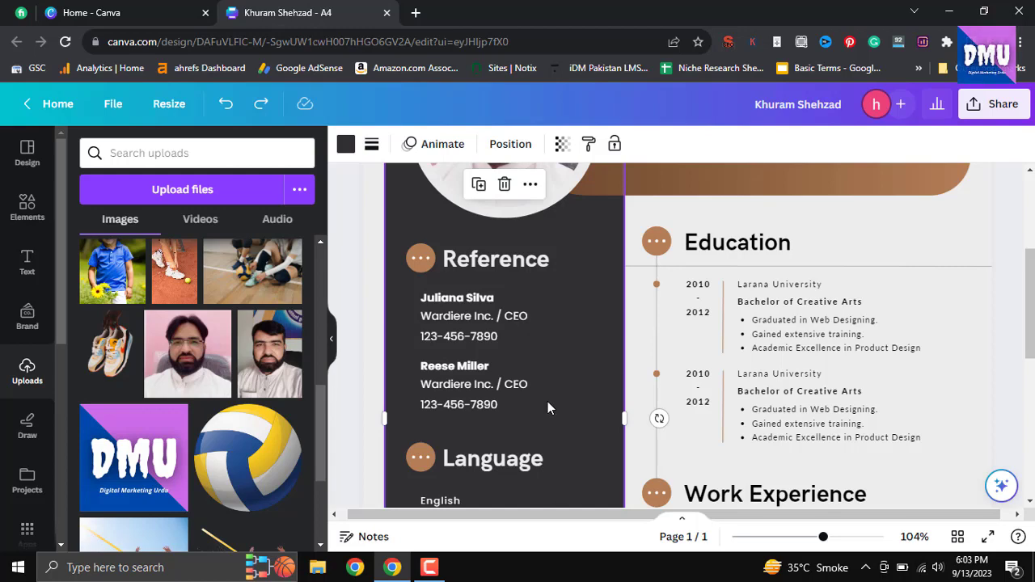
pyautogui.scroll(-2, 551, 396)
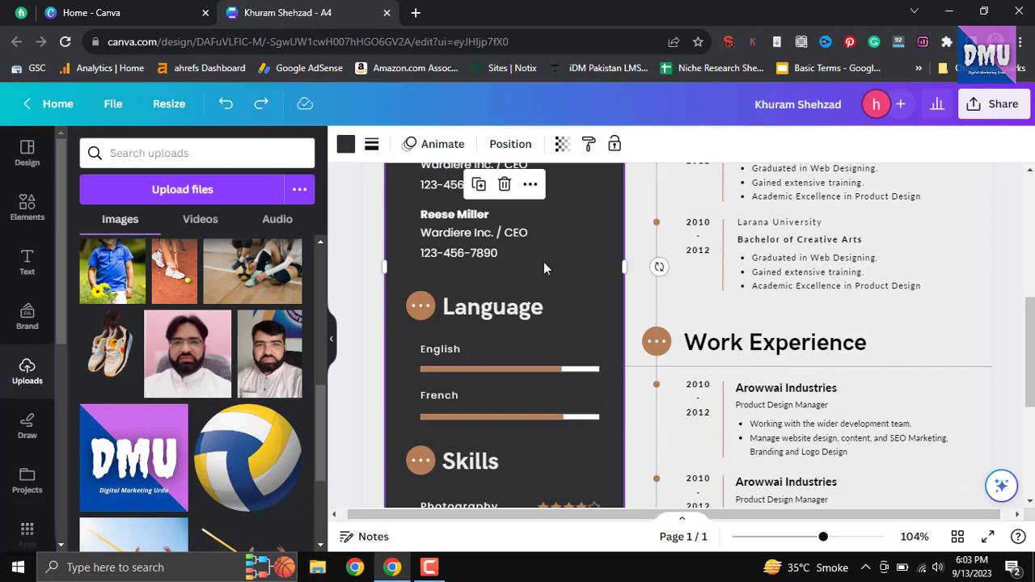
pyautogui.scroll(1, 506, 279)
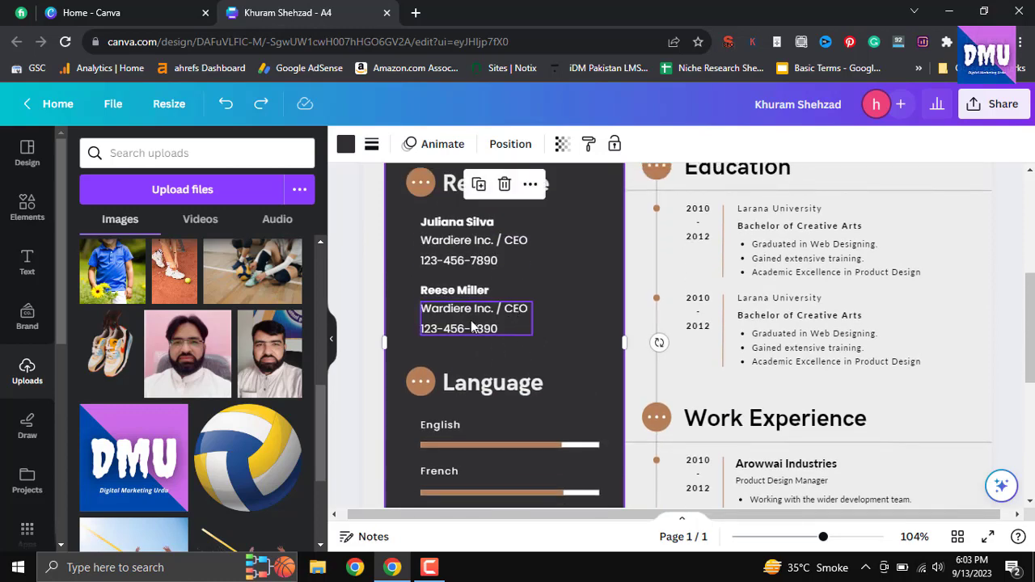
pyautogui.scroll(-1, 534, 314)
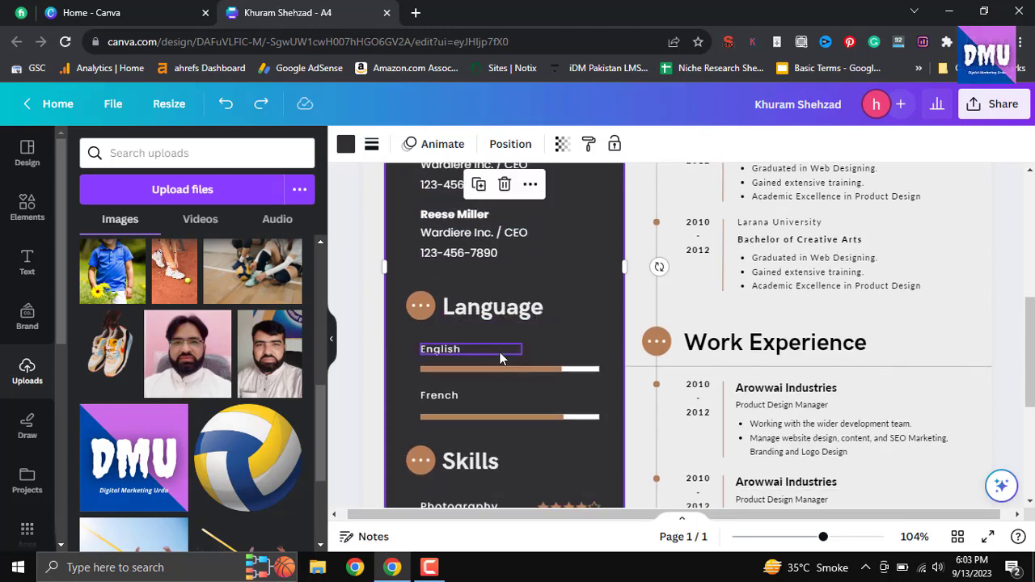
pyautogui.scroll(-1, 495, 350)
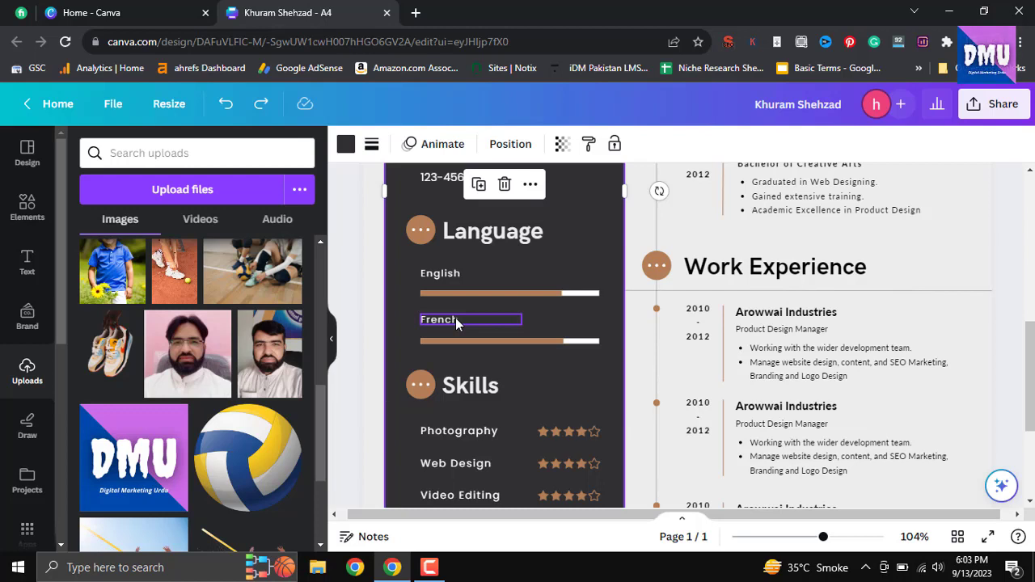
pyautogui.scroll(-1, 537, 351)
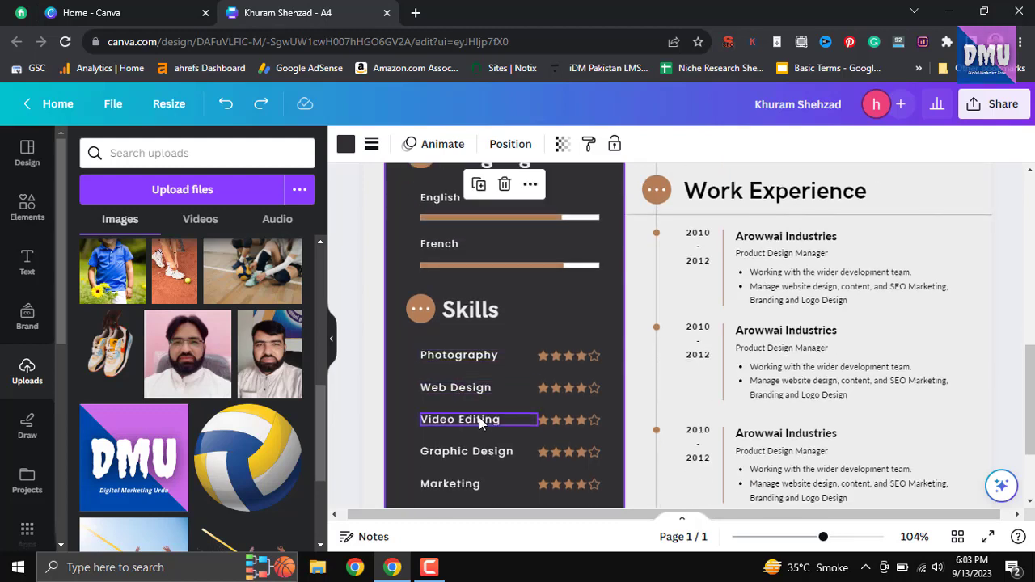
pyautogui.scroll(3, 610, 386)
pyautogui.scroll(3, 610, 379)
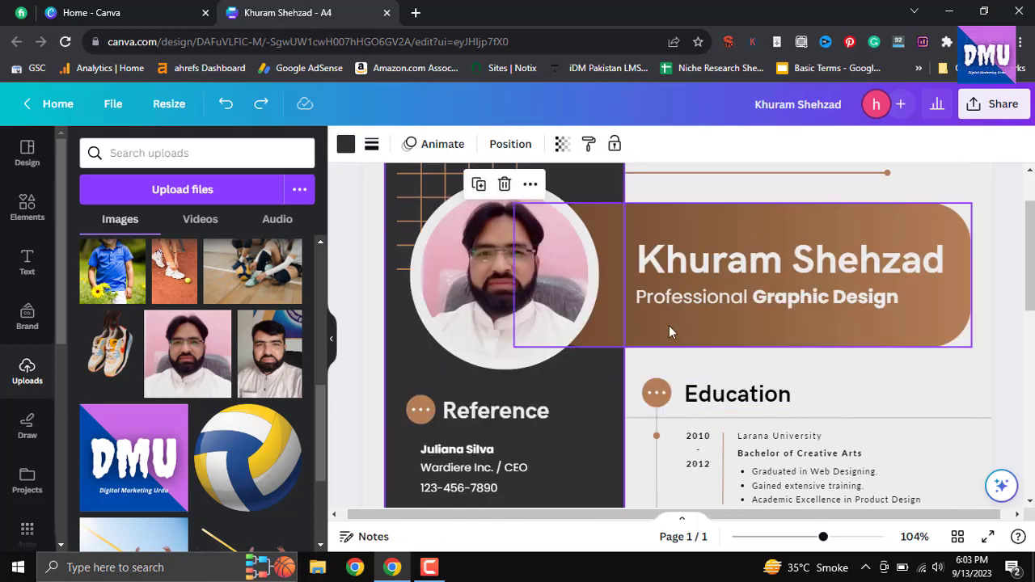
pyautogui.scroll(-8, 494, 404)
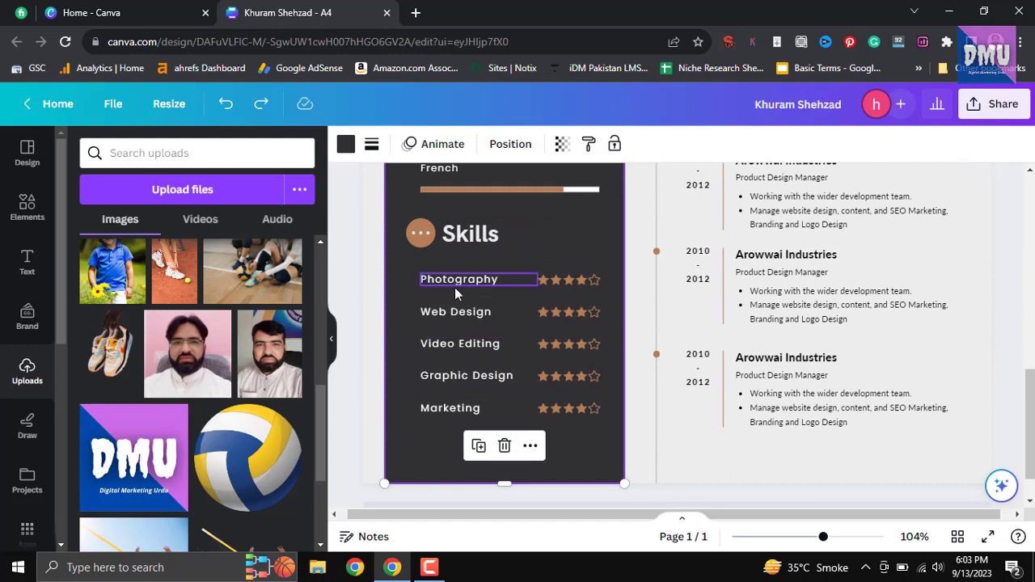
pyautogui.click(470, 382)
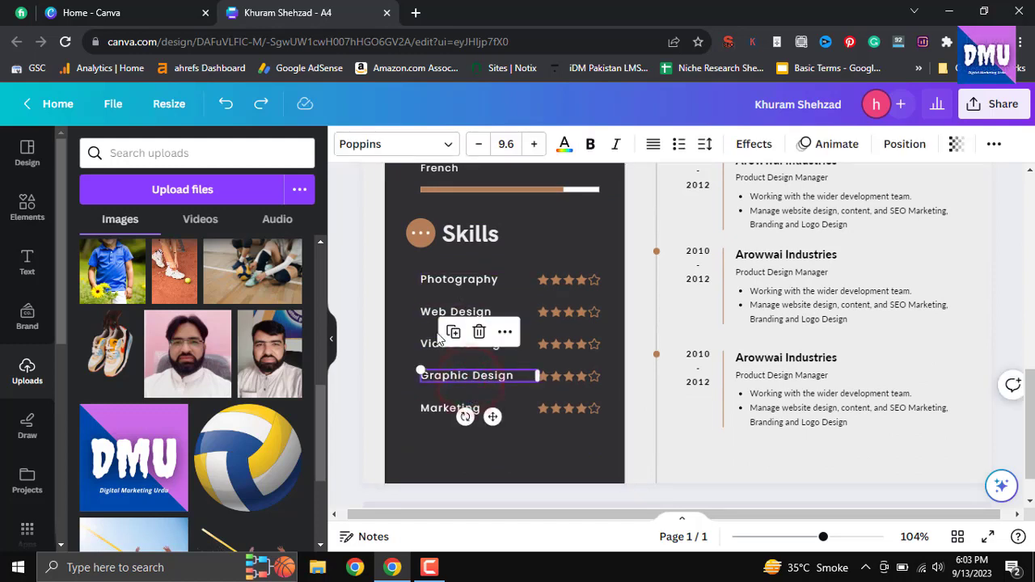
pyautogui.click(421, 310)
pyautogui.click(439, 339)
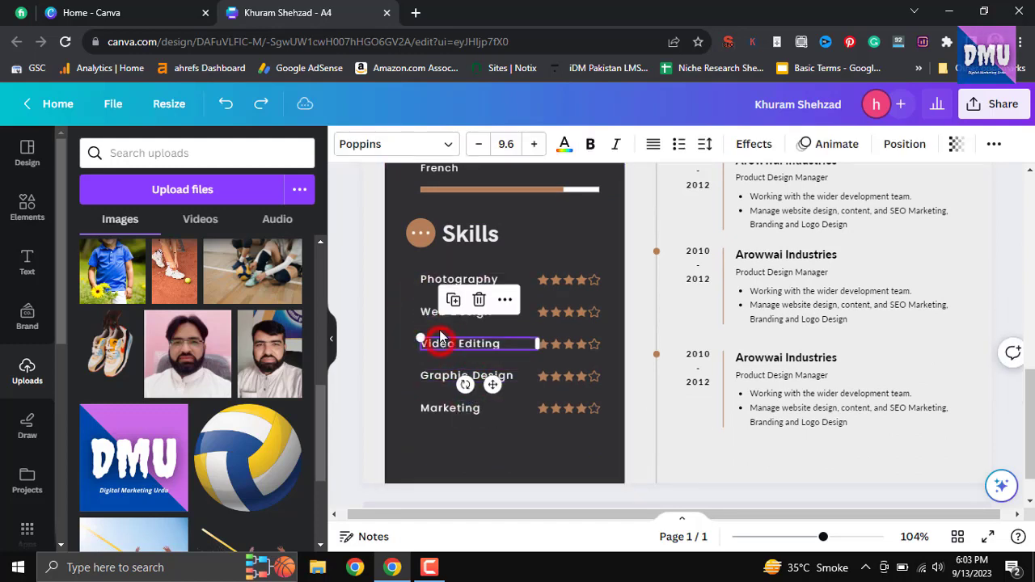
pyautogui.click(430, 279)
pyautogui.click(476, 415)
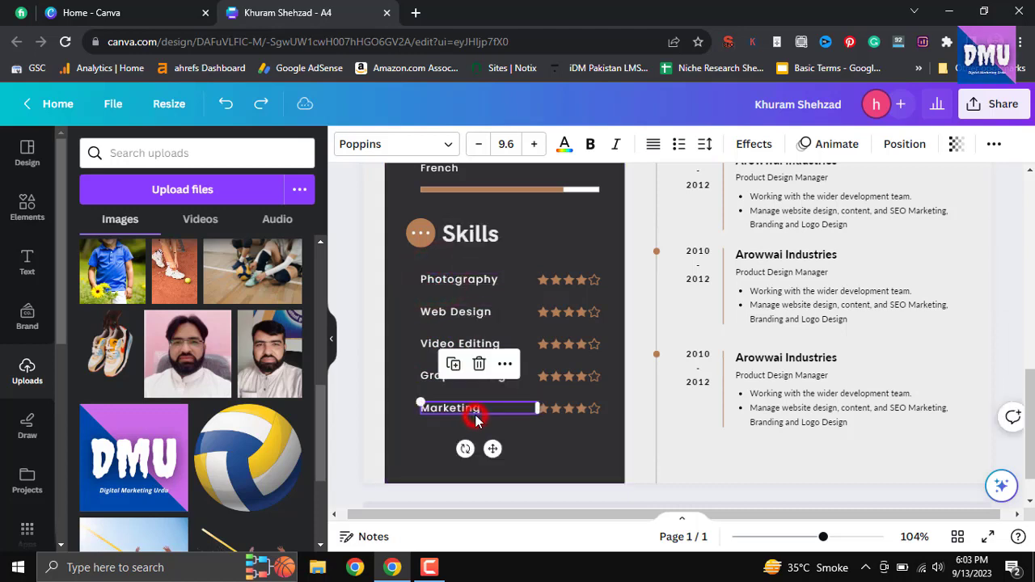
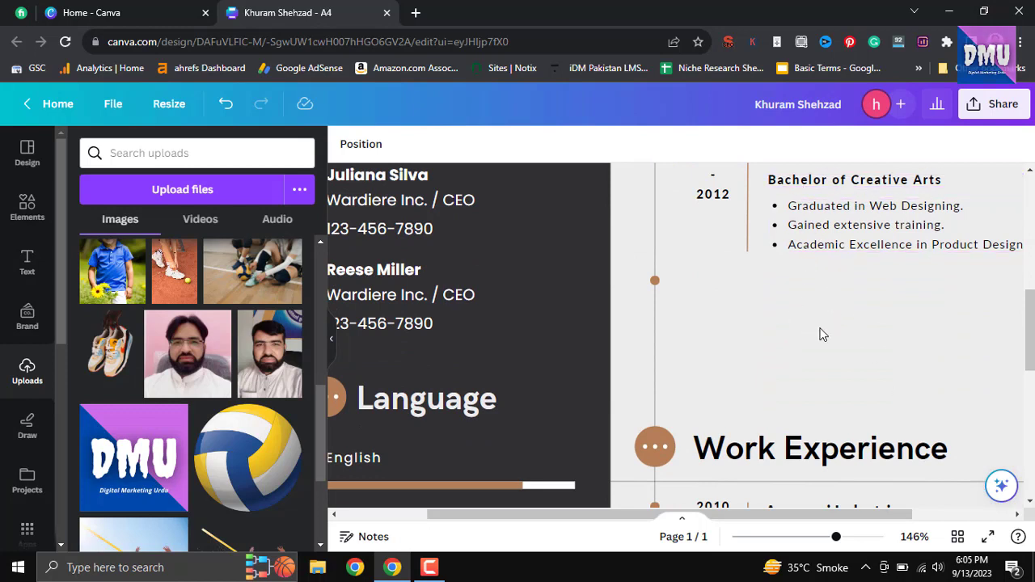
# - Bring back the second Larana University, Bachelor of Creative Arts entry and scroll the resume to check it
pyautogui.hotkey('ctrl', 'z')
pyautogui.hotkey('ctrl', 'z')
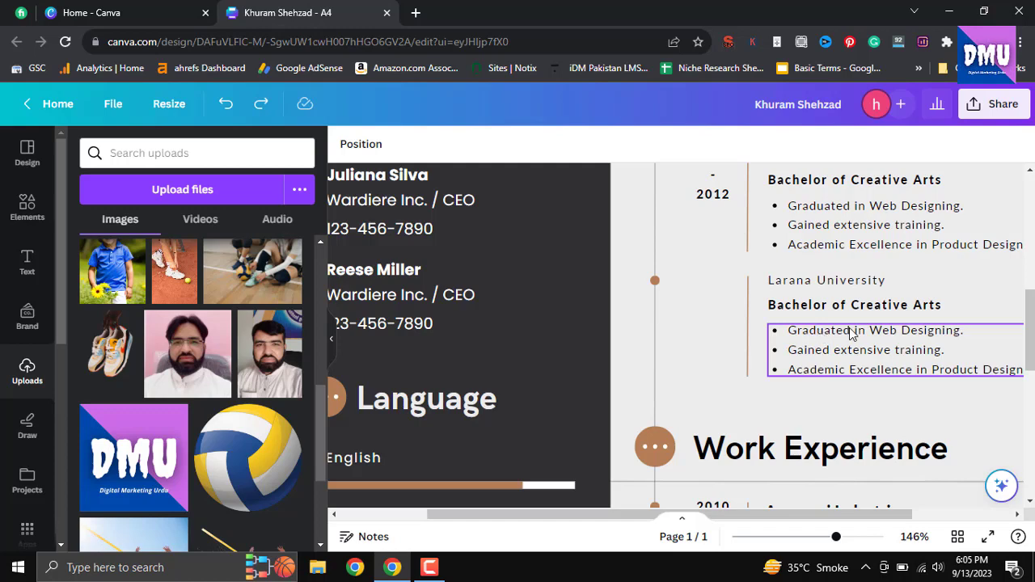
pyautogui.scroll(-2, 851, 333)
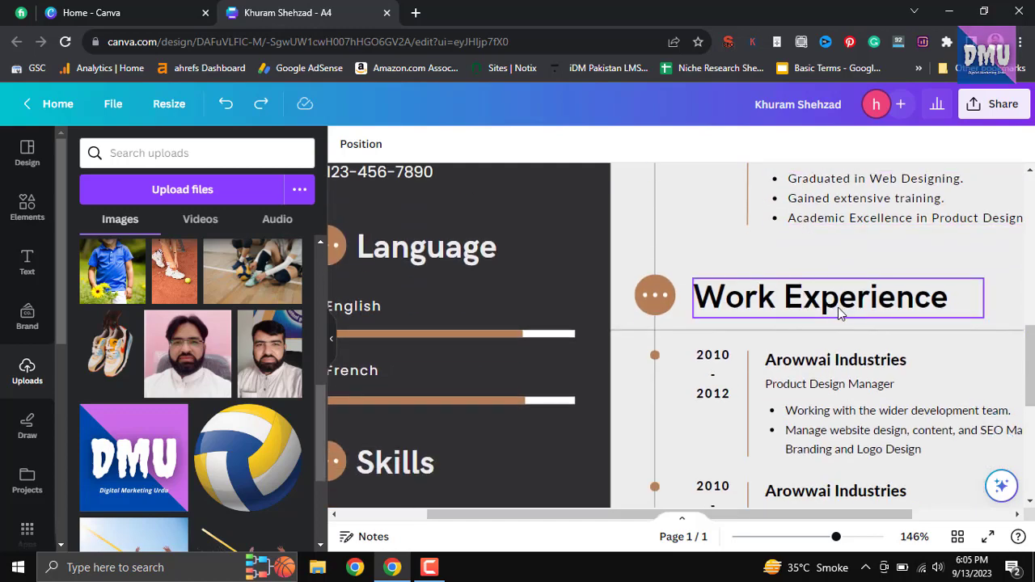
pyautogui.scroll(-1, 838, 308)
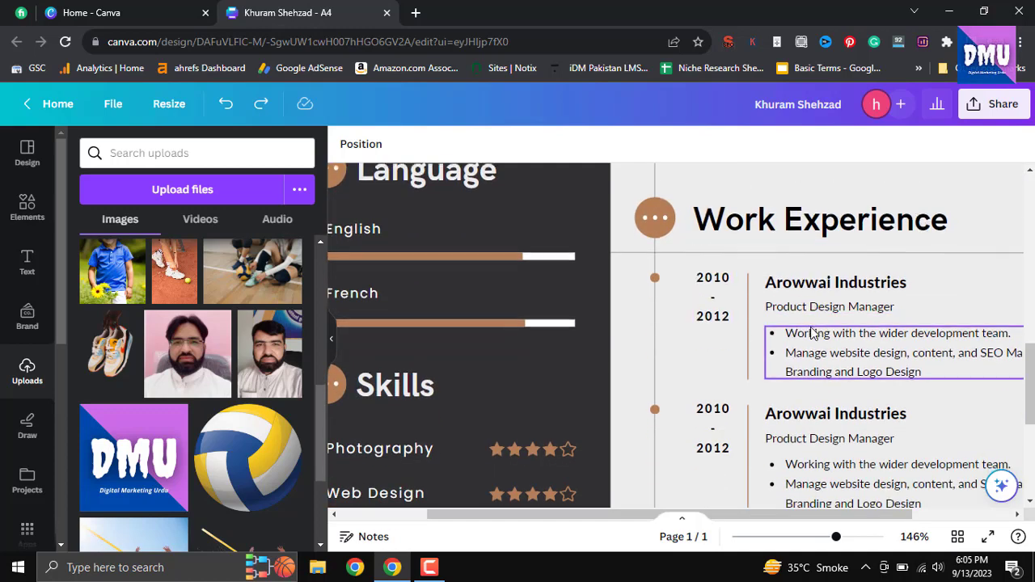
pyautogui.scroll(-2, 813, 333)
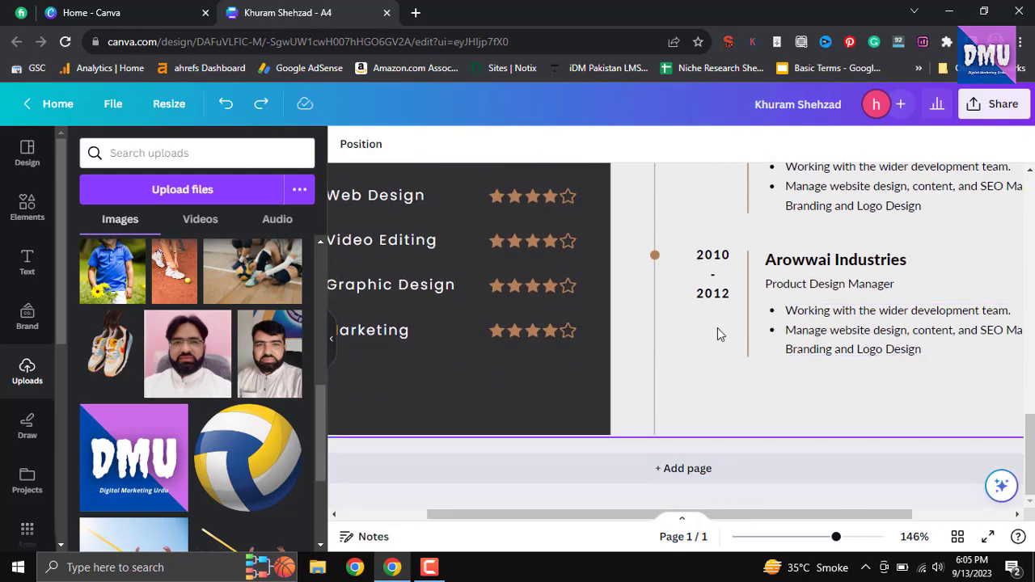
pyautogui.scroll(4, 717, 327)
pyautogui.scroll(5, 197, 258)
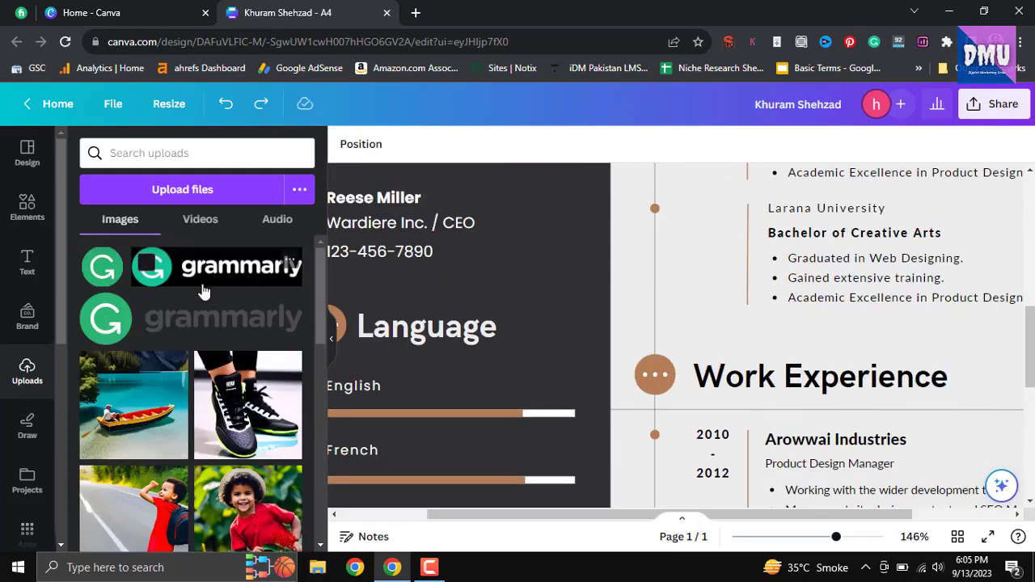
# - Search the templates for 'engineer' and choose the back-end engineer CV template
pyautogui.click(27, 154)
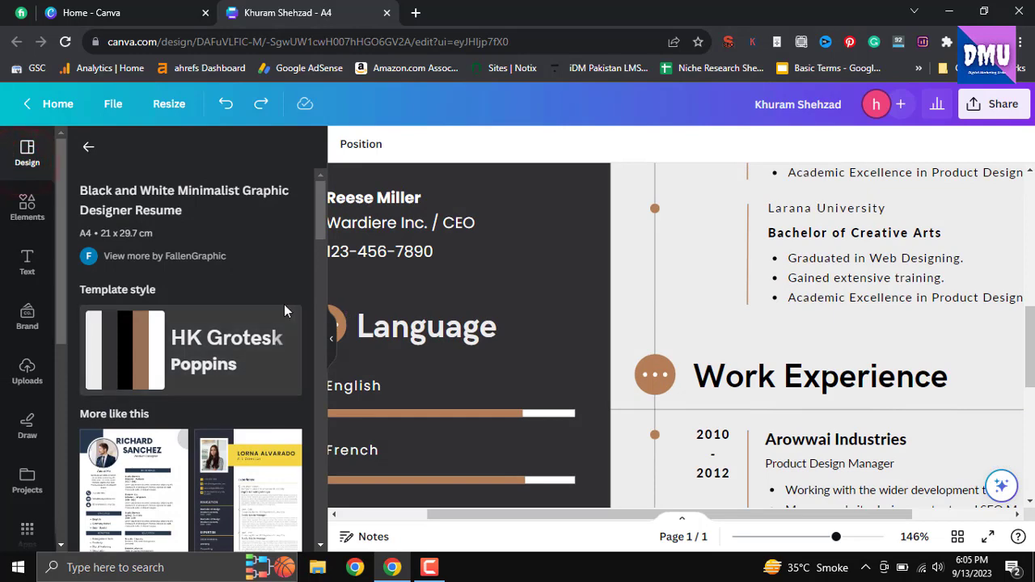
pyautogui.click(88, 146)
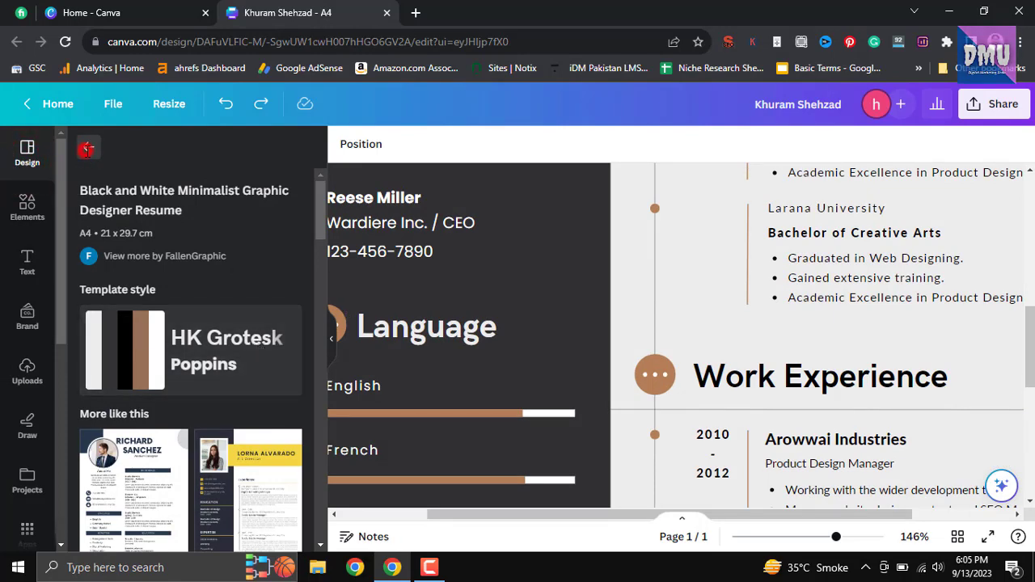
pyautogui.click(207, 155)
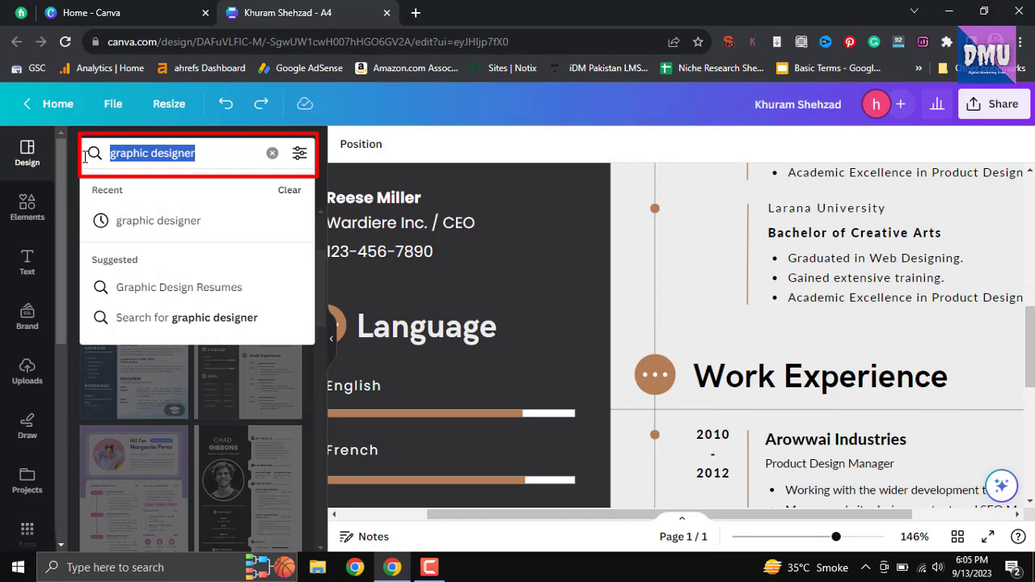
pyautogui.write('eng')
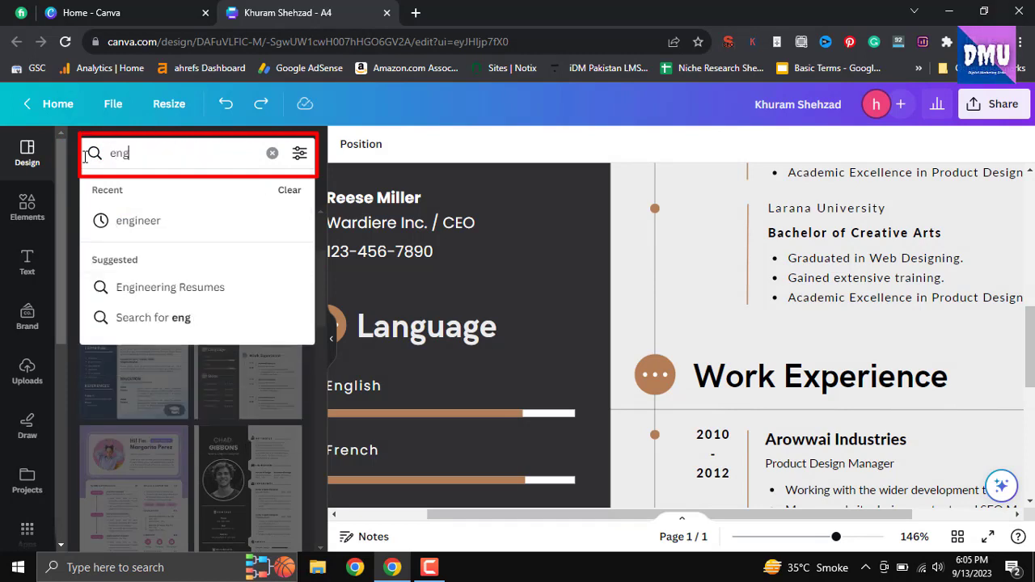
pyautogui.click(154, 227)
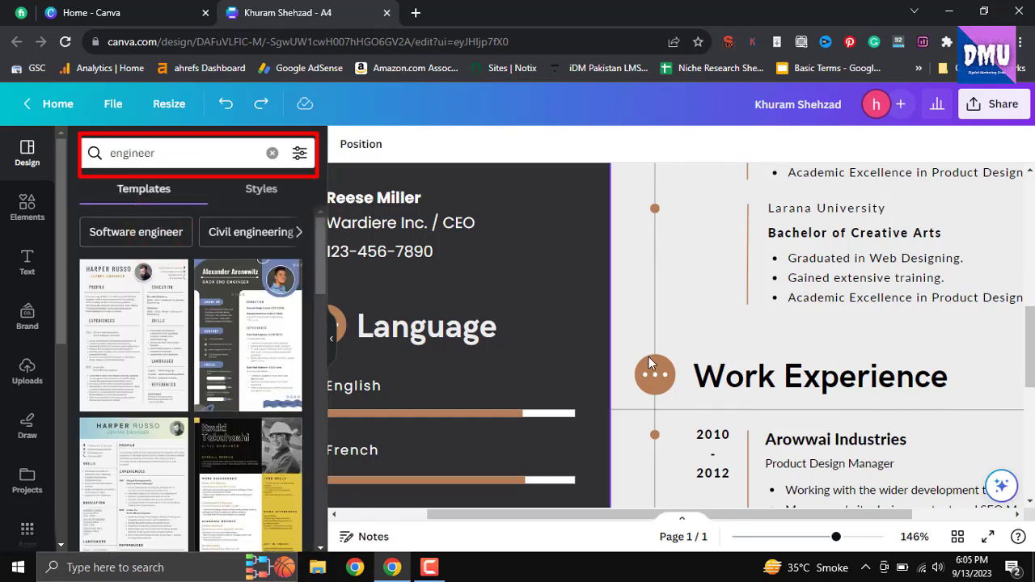
pyautogui.click(260, 333)
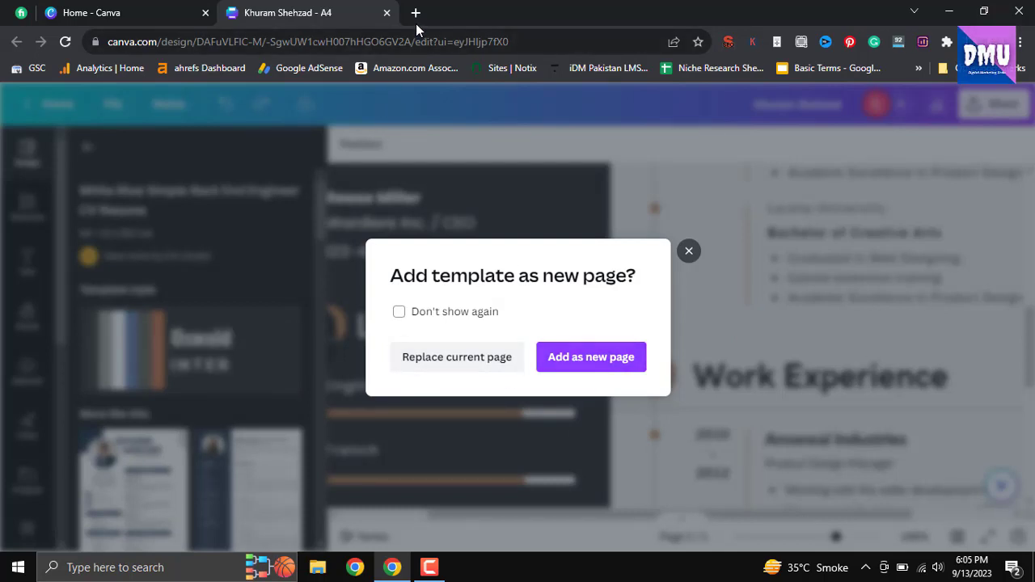
# - Replace the current page with the White Blue Simple Back End Engineer CV template and review it down to Skills
pyautogui.click(472, 360)
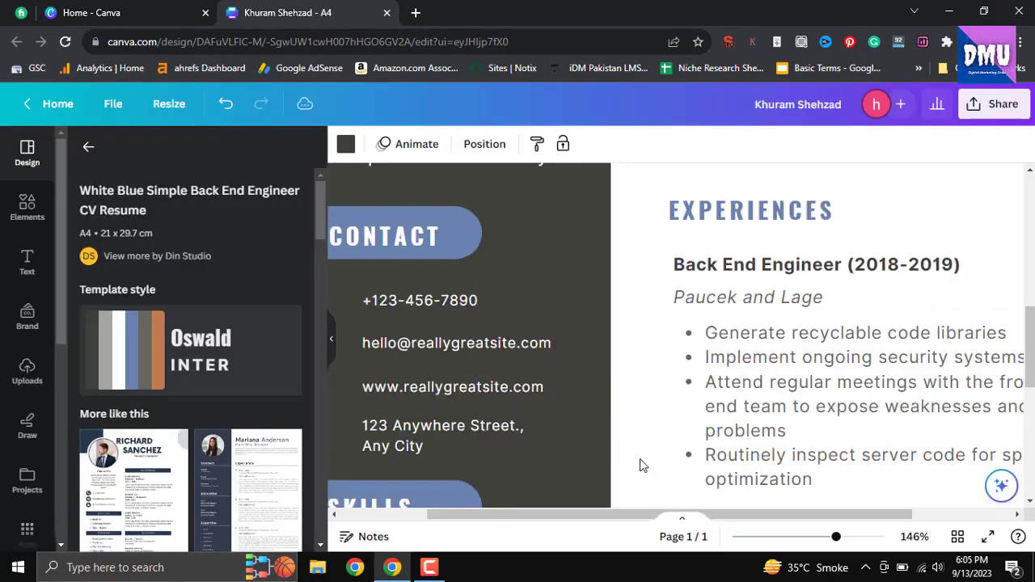
pyautogui.scroll(-2, 648, 478)
pyautogui.moveTo(837, 538); pyautogui.dragTo(807, 537)
pyautogui.scroll(5, 765, 377)
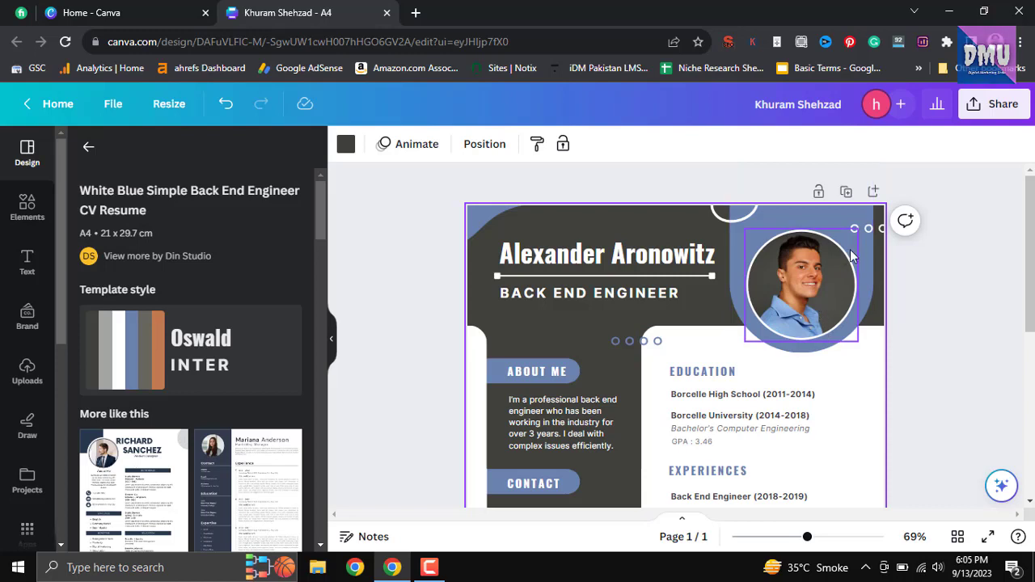
pyautogui.click(745, 216)
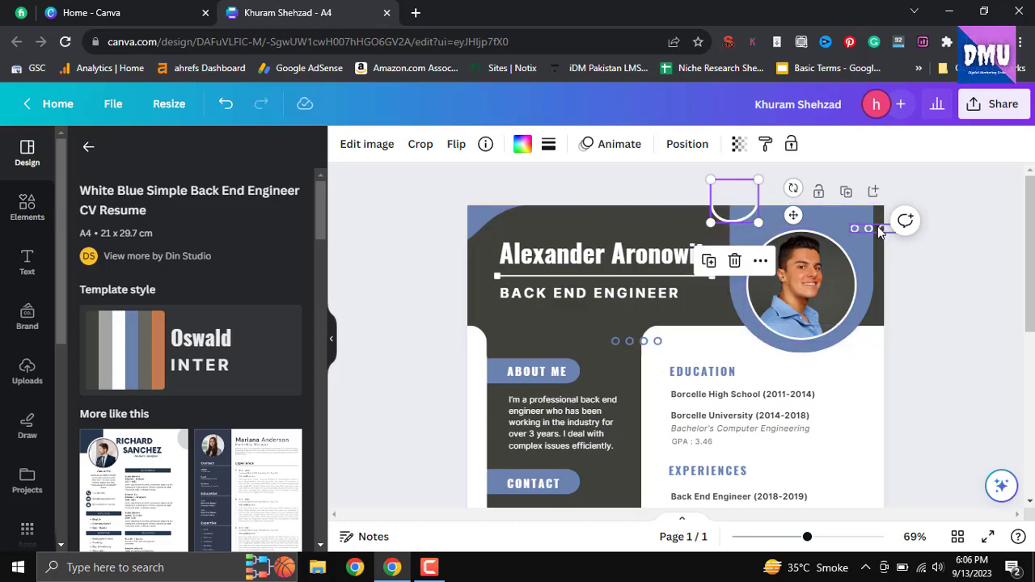
pyautogui.scroll(-2, 739, 317)
pyautogui.scroll(-3, 739, 317)
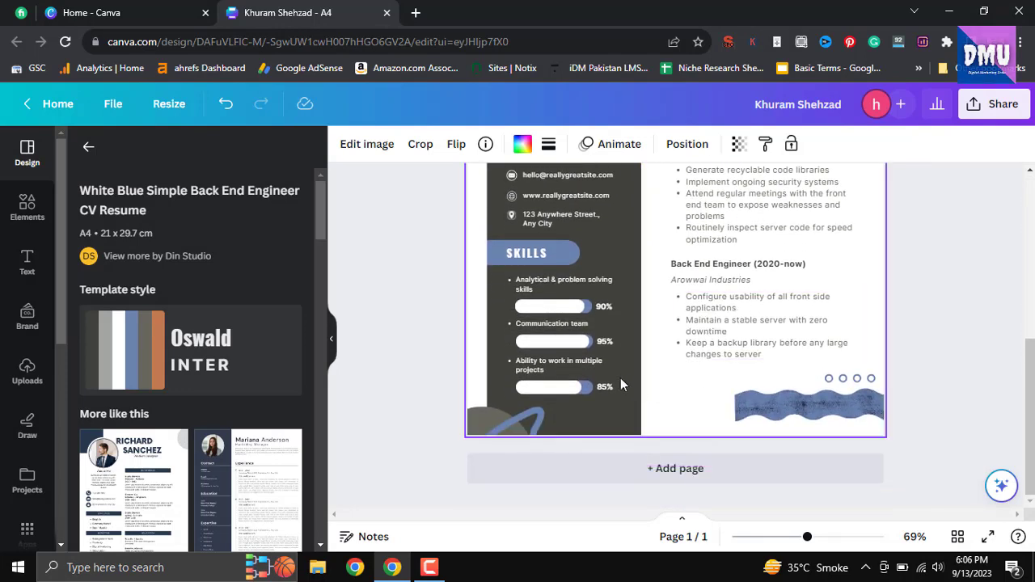
# - On the 90% skill bar, try a 66% fill, a new line weight and toggling its label
pyautogui.click(578, 313)
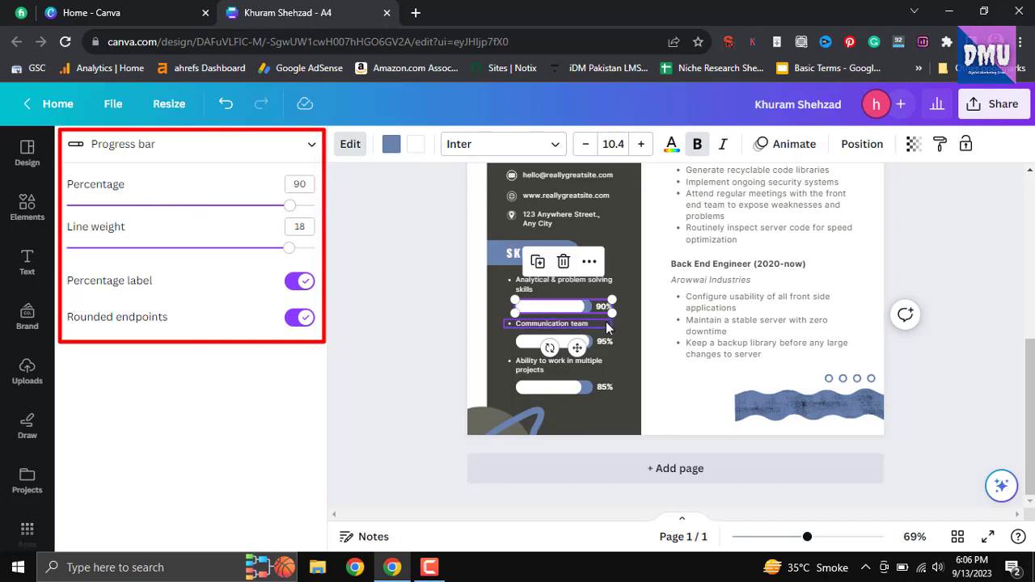
pyautogui.moveTo(807, 539); pyautogui.dragTo(834, 542)
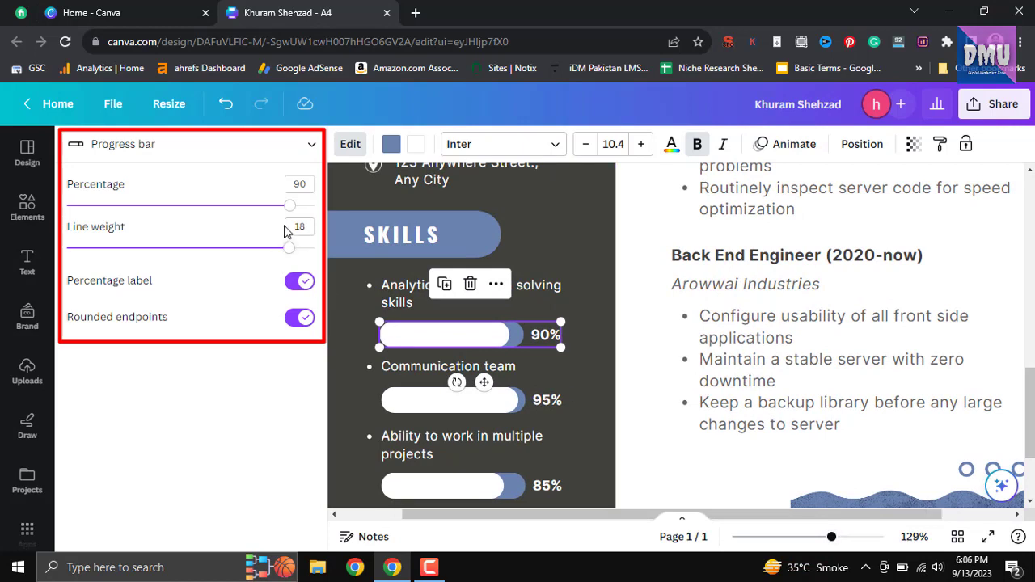
pyautogui.moveTo(289, 205)
pyautogui.mouseDown()
pyautogui.moveTo(231, 209)
pyautogui.moveTo(291, 215)
pyautogui.mouseUp()
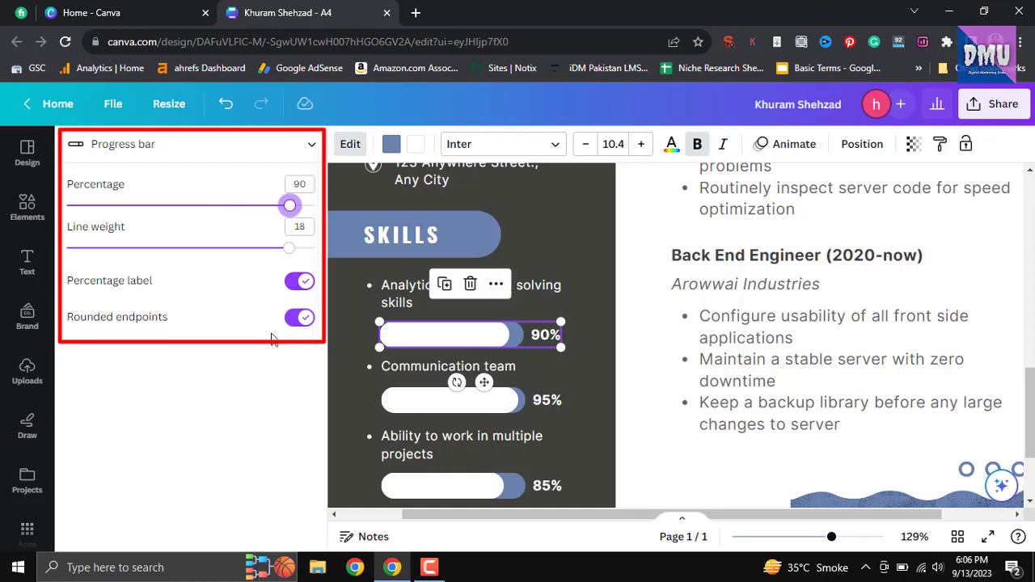
pyautogui.moveTo(289, 254)
pyautogui.mouseDown()
pyautogui.moveTo(238, 253)
pyautogui.moveTo(287, 263)
pyautogui.mouseUp()
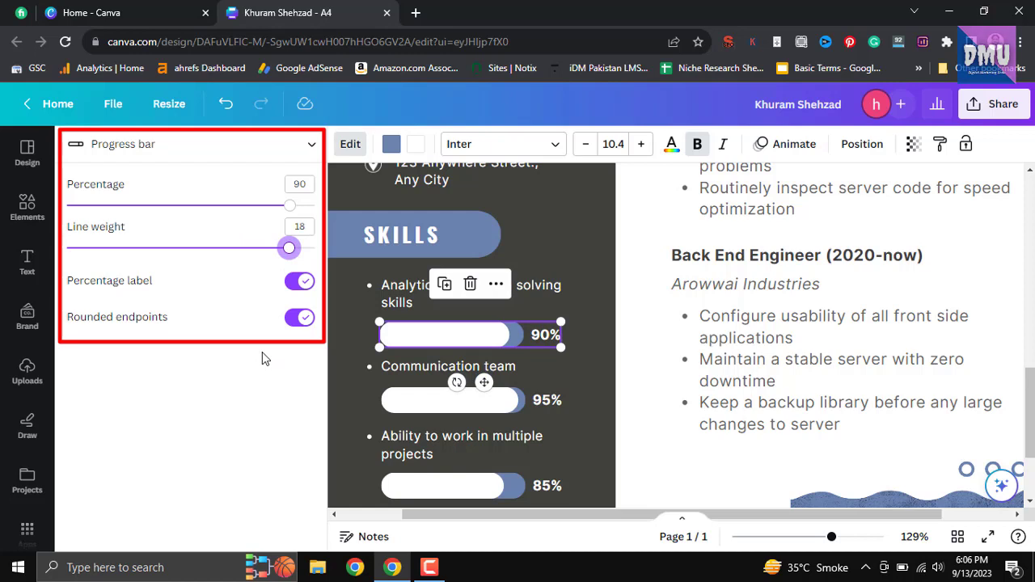
pyautogui.click(294, 281)
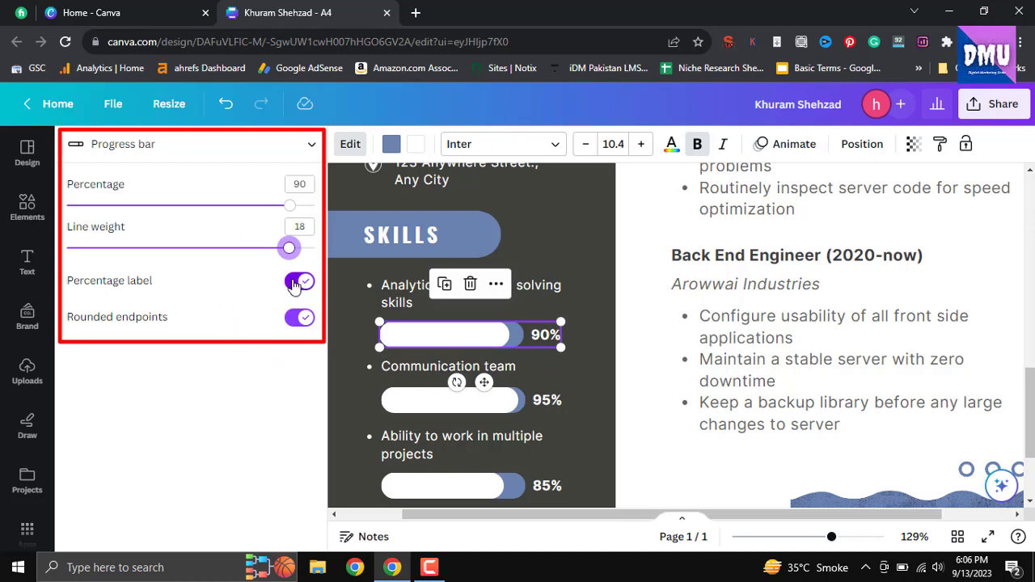
pyautogui.click(294, 281)
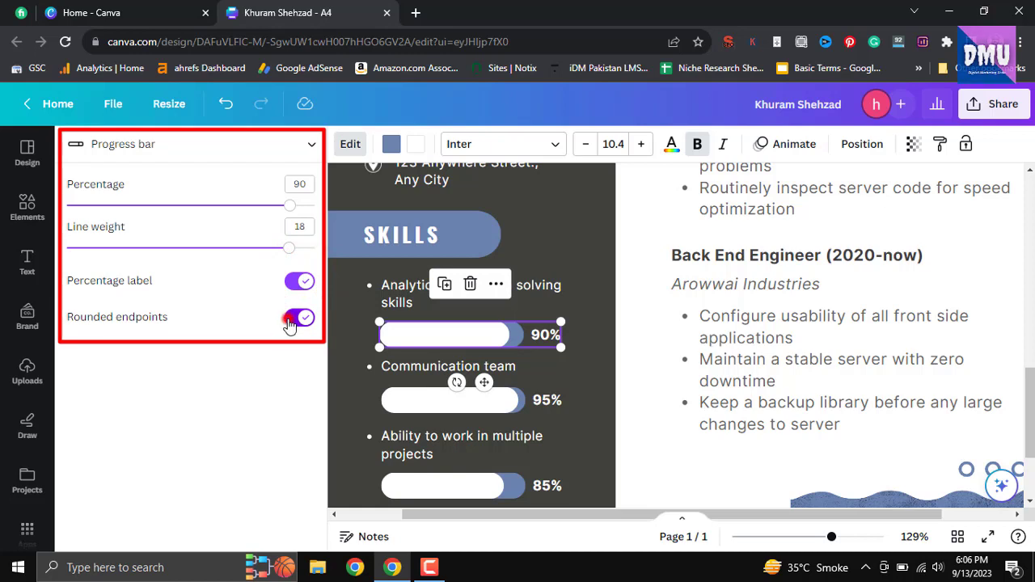
# - Try square then rounded bar ends, and settle the bar at 90% with its label shown
pyautogui.click(290, 323)
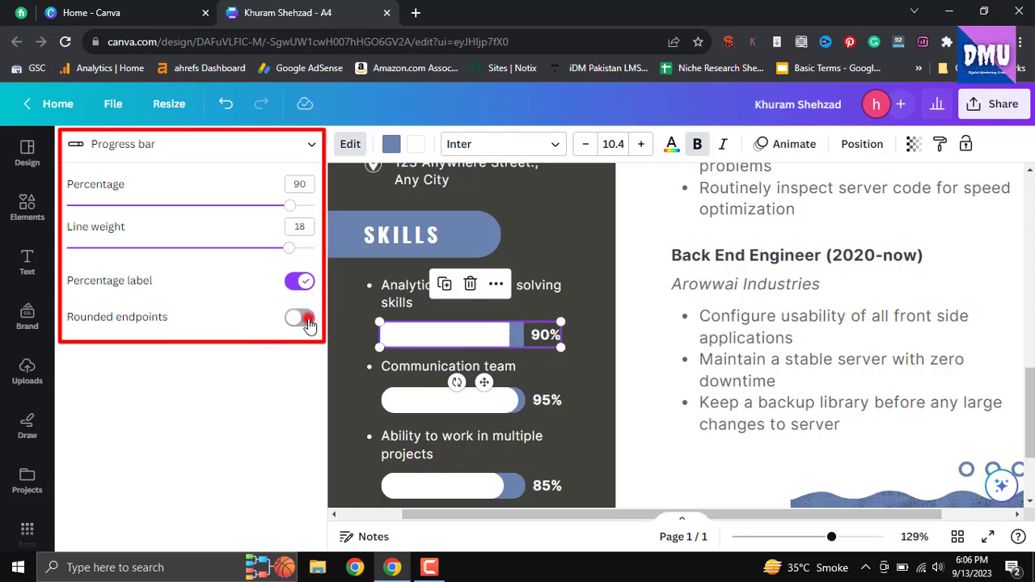
pyautogui.click(305, 321)
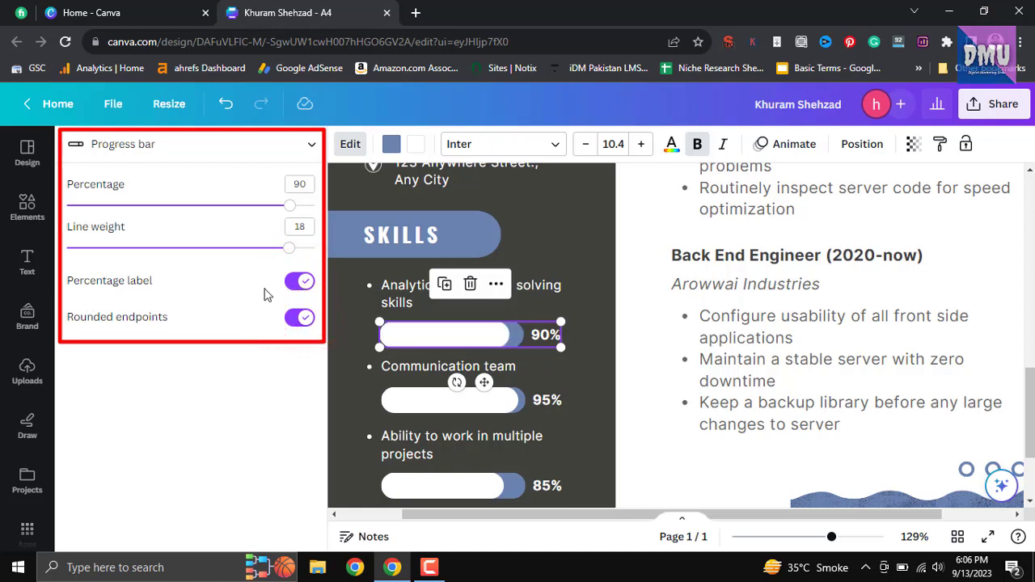
pyautogui.click(294, 281)
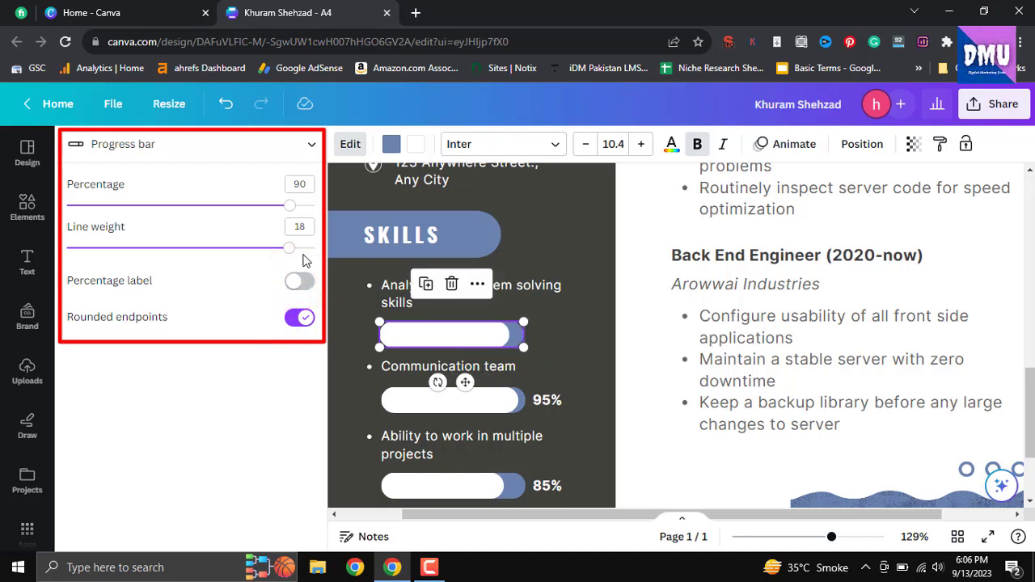
pyautogui.moveTo(288, 250)
pyautogui.mouseDown()
pyautogui.moveTo(261, 246)
pyautogui.moveTo(287, 256)
pyautogui.mouseUp()
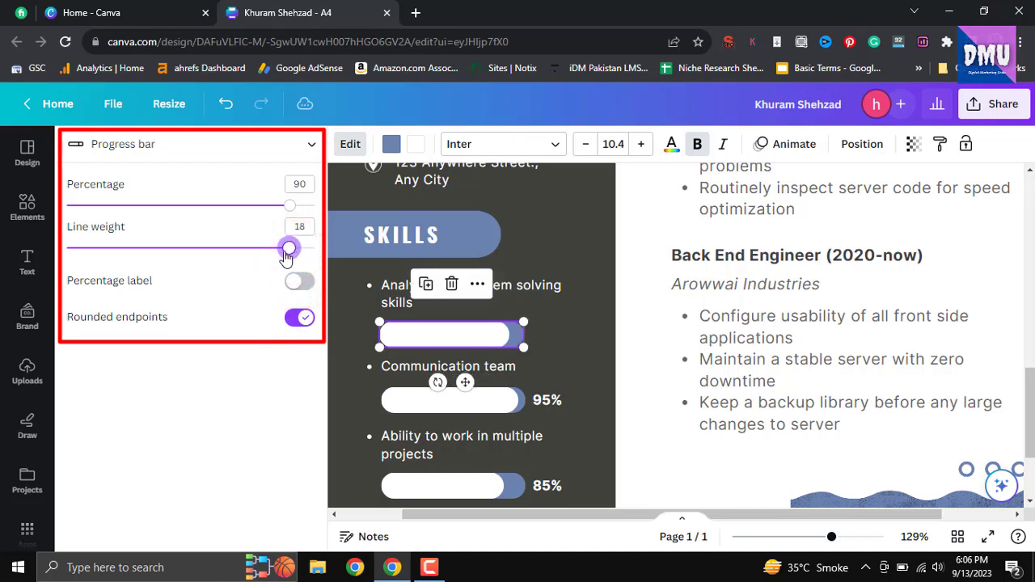
pyautogui.moveTo(290, 207)
pyautogui.mouseDown()
pyautogui.moveTo(270, 206)
pyautogui.moveTo(290, 214)
pyautogui.mouseUp()
pyautogui.click(301, 279)
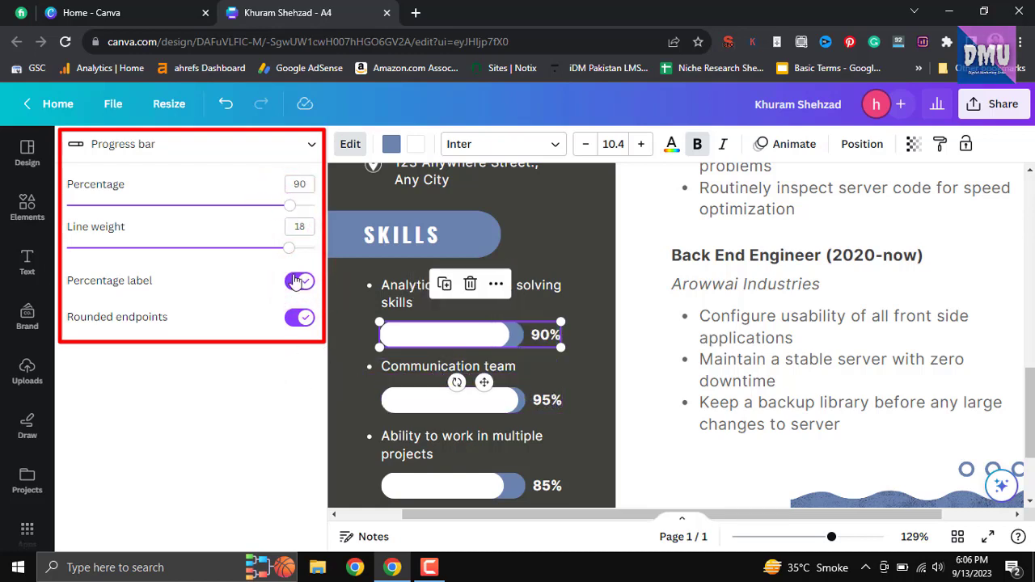
pyautogui.click(651, 339)
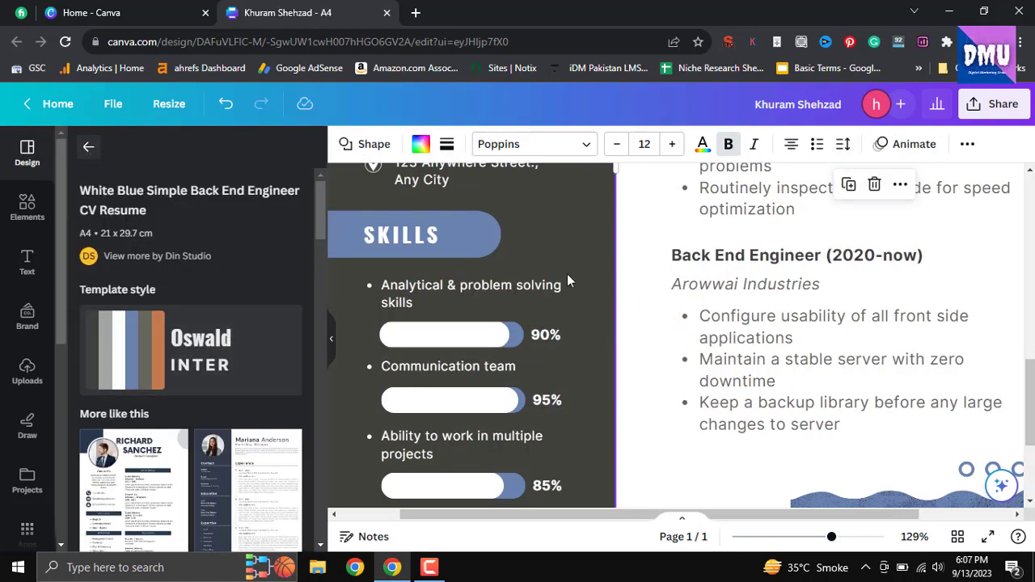
# - Scroll back to the top of the resume and select the name heading
pyautogui.scroll(-2, 624, 359)
pyautogui.scroll(6, 624, 358)
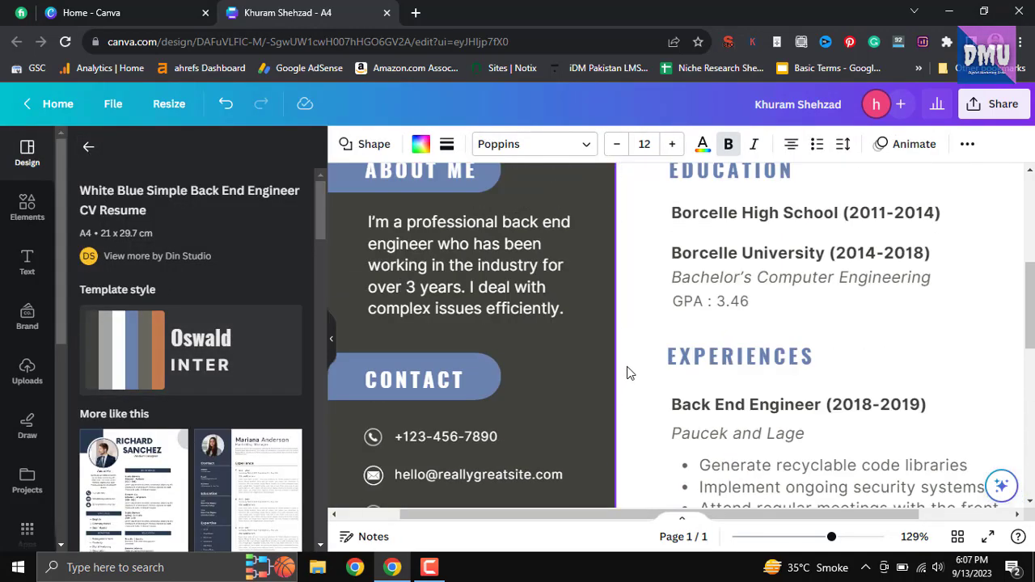
pyautogui.scroll(4, 630, 373)
pyautogui.click(657, 301)
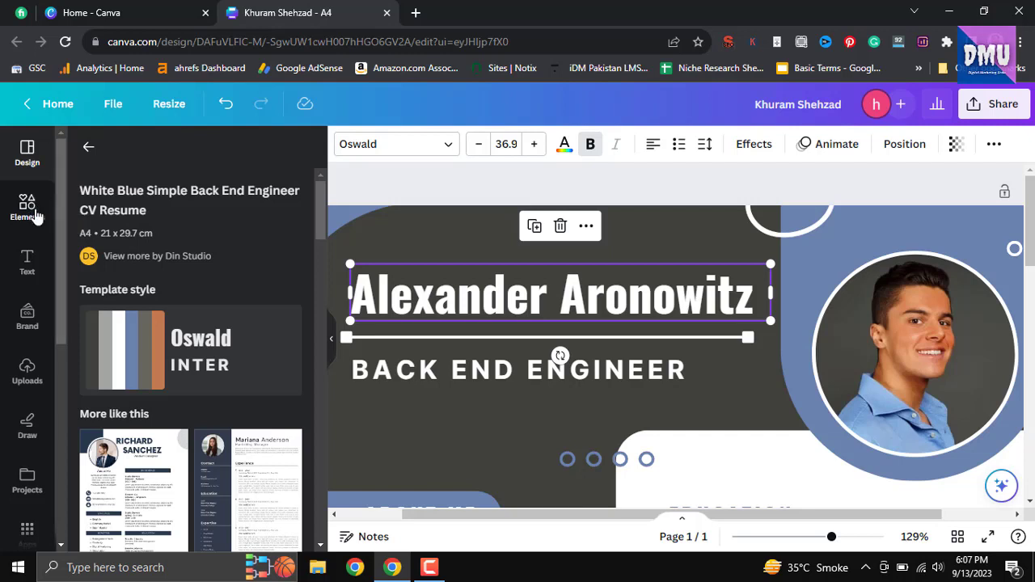
# - Go from the template details back to the full A4 résumé template list and browse through it
pyautogui.click(27, 151)
pyautogui.click(88, 151)
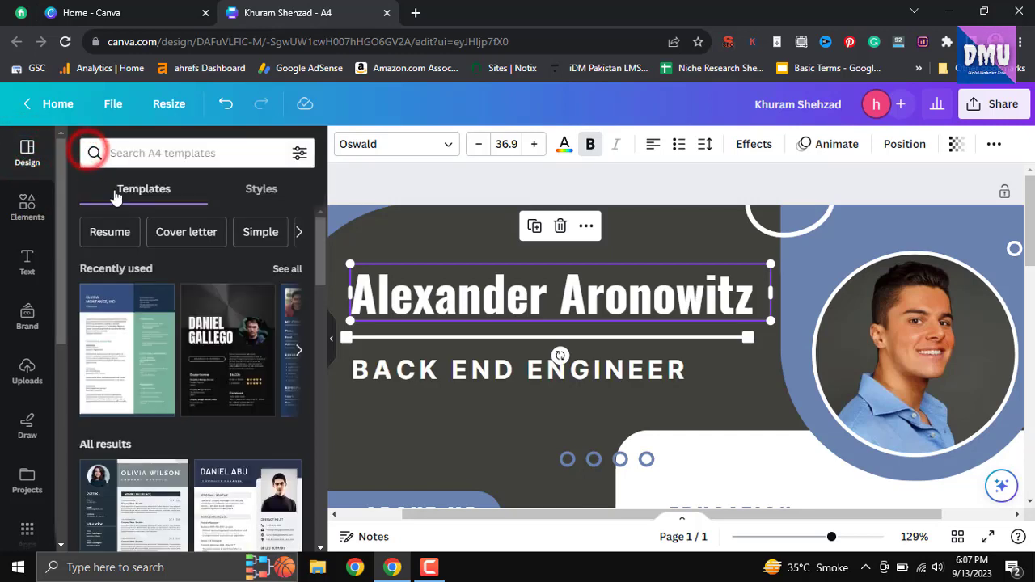
pyautogui.scroll(-2, 233, 364)
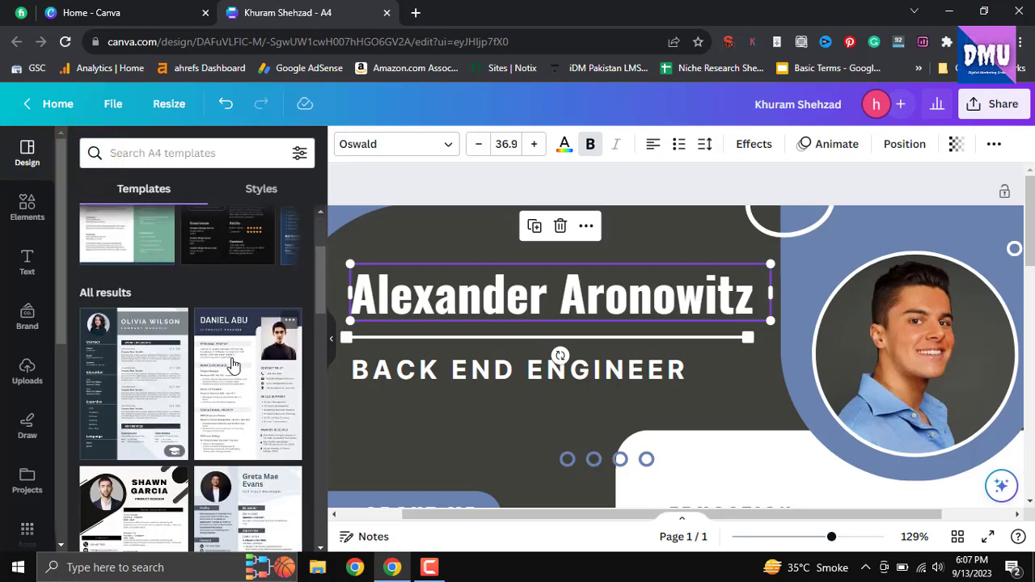
pyautogui.scroll(-1, 229, 365)
pyautogui.scroll(3, 226, 369)
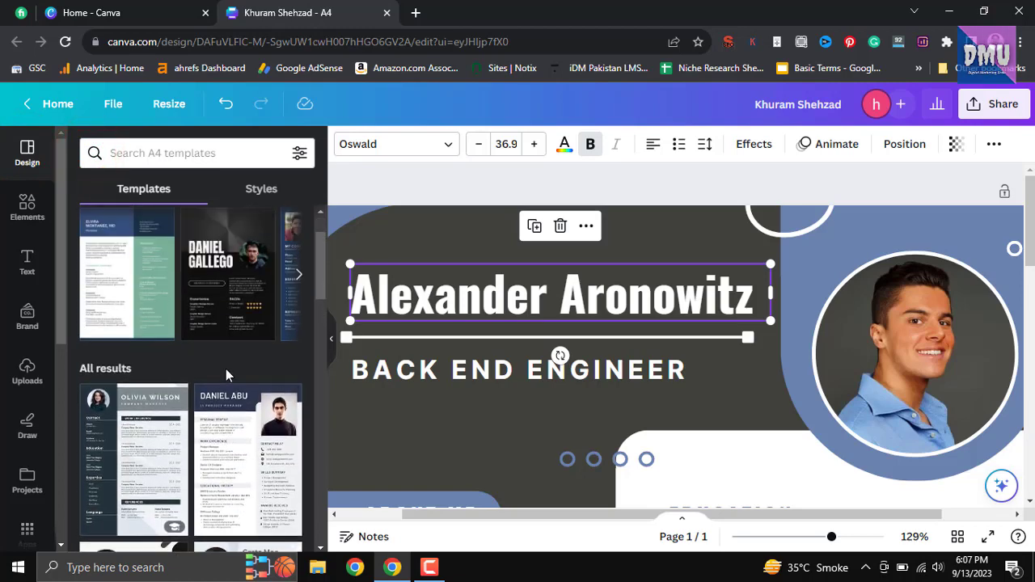
pyautogui.scroll(-2, 229, 396)
pyautogui.scroll(-1, 243, 392)
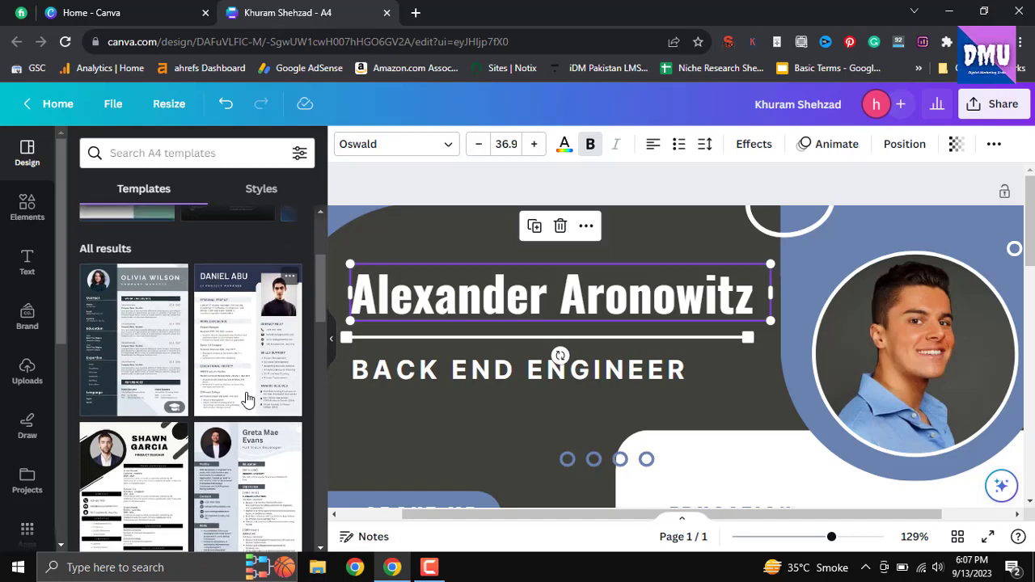
pyautogui.scroll(-2, 228, 348)
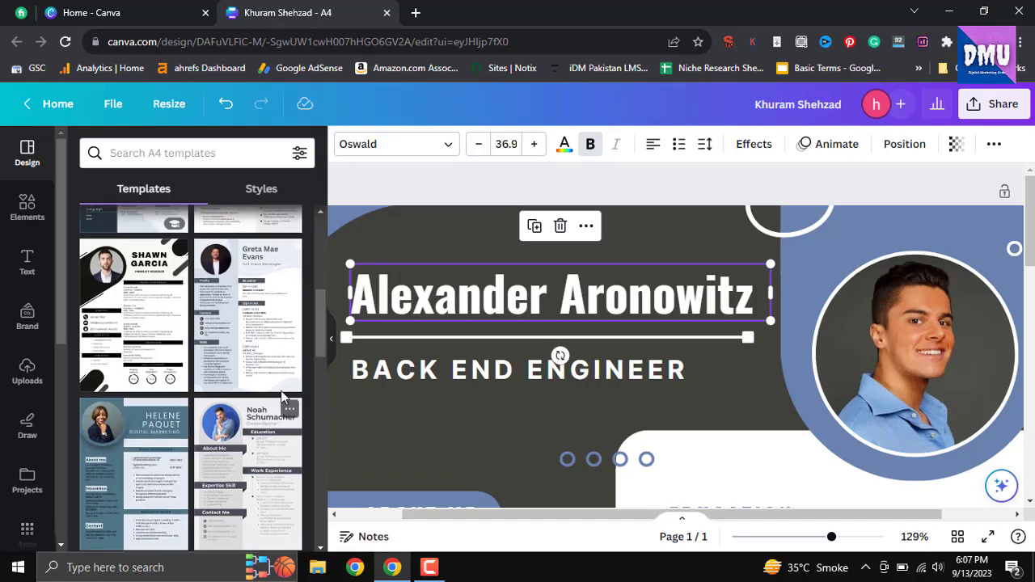
pyautogui.scroll(-3, 218, 356)
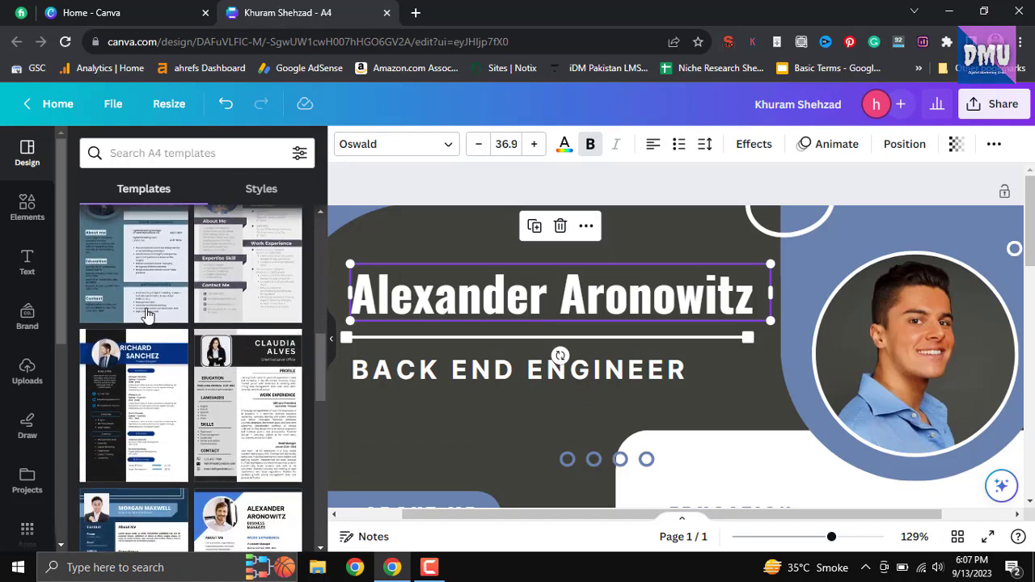
pyautogui.scroll(-1, 267, 356)
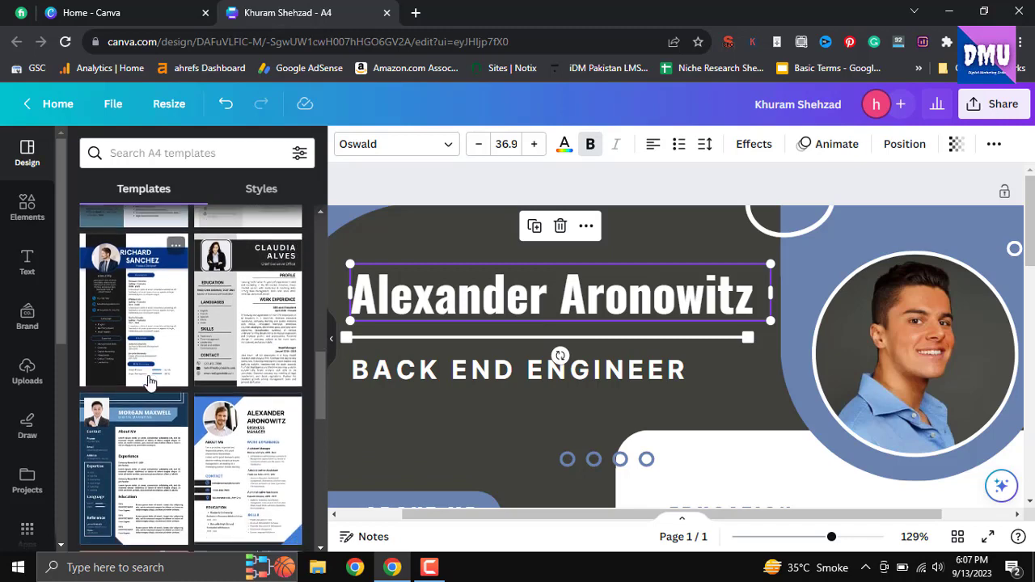
pyautogui.scroll(-2, 154, 396)
pyautogui.scroll(-2, 154, 409)
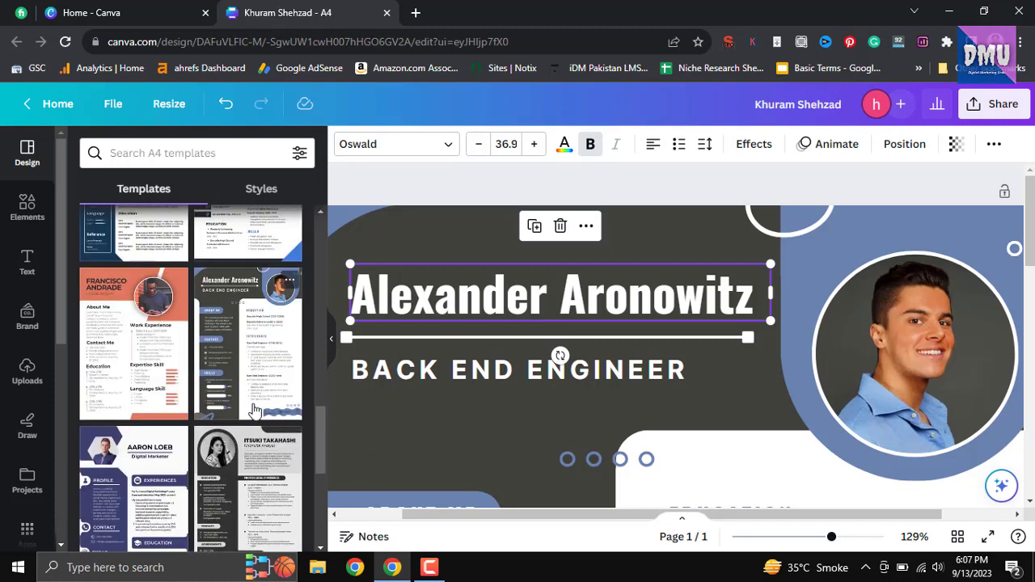
pyautogui.scroll(-3, 149, 407)
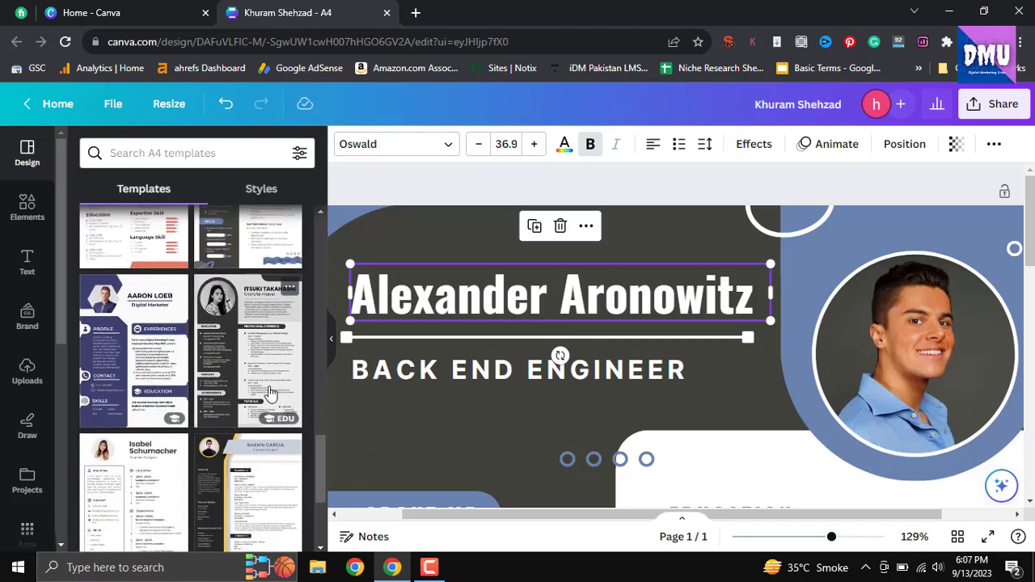
pyautogui.scroll(-1, 272, 414)
pyautogui.scroll(-2, 185, 401)
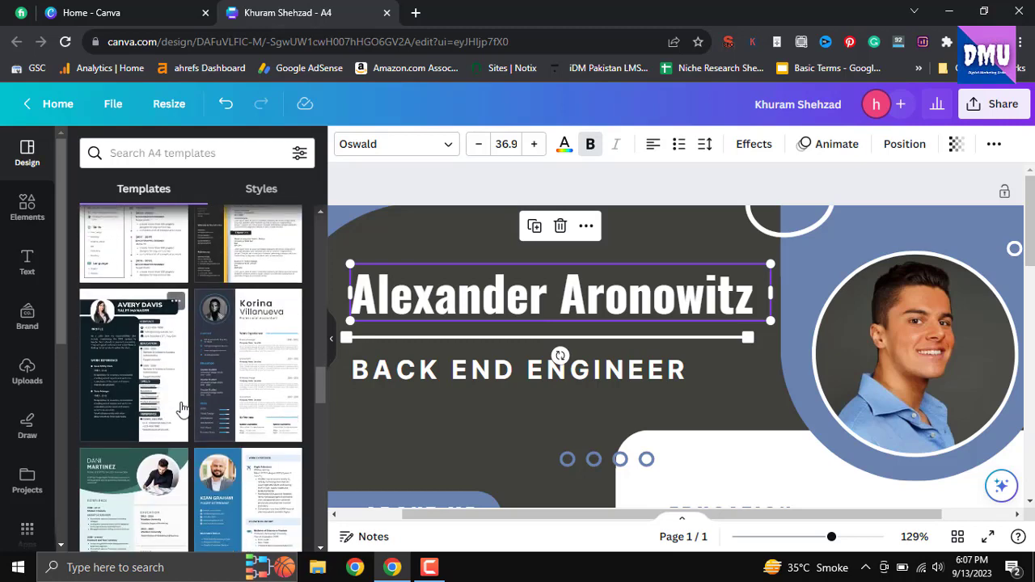
pyautogui.scroll(-2, 261, 413)
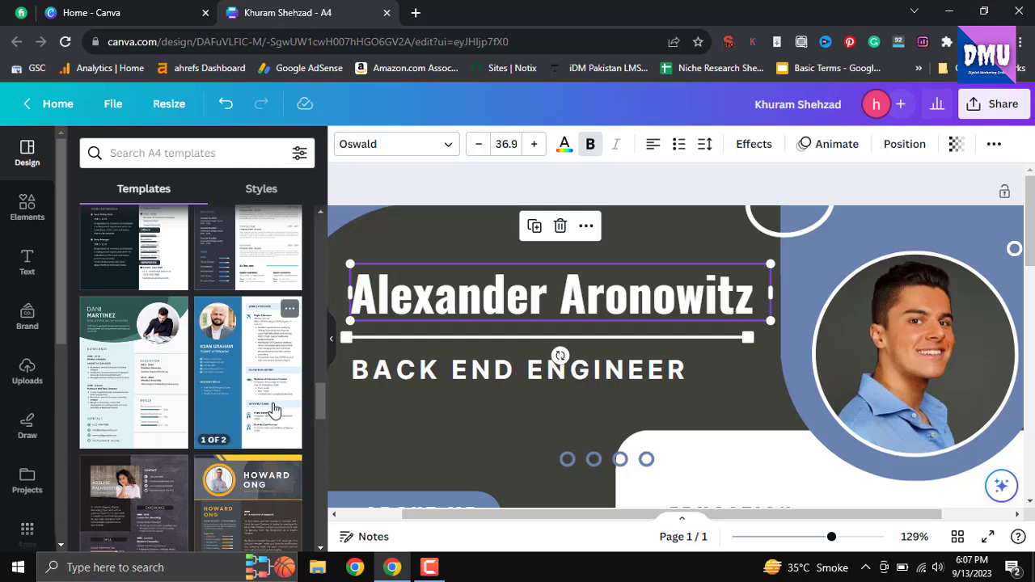
pyautogui.scroll(-1, 732, 393)
pyautogui.scroll(-1, 732, 392)
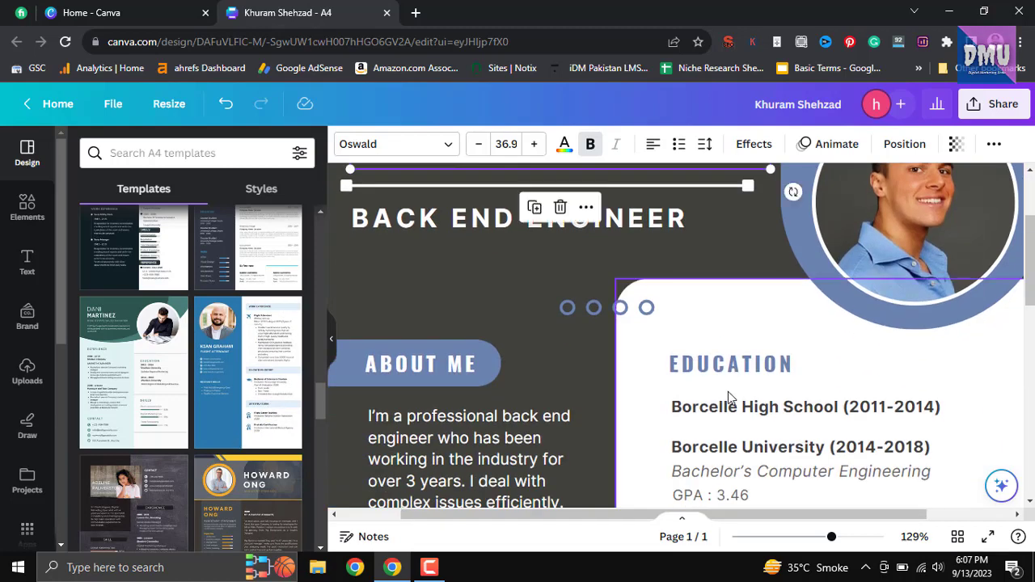
pyautogui.scroll(2, 745, 453)
# - Zoom out, add a blank second page, and glance at its background colour choices
pyautogui.moveTo(833, 540); pyautogui.dragTo(777, 537)
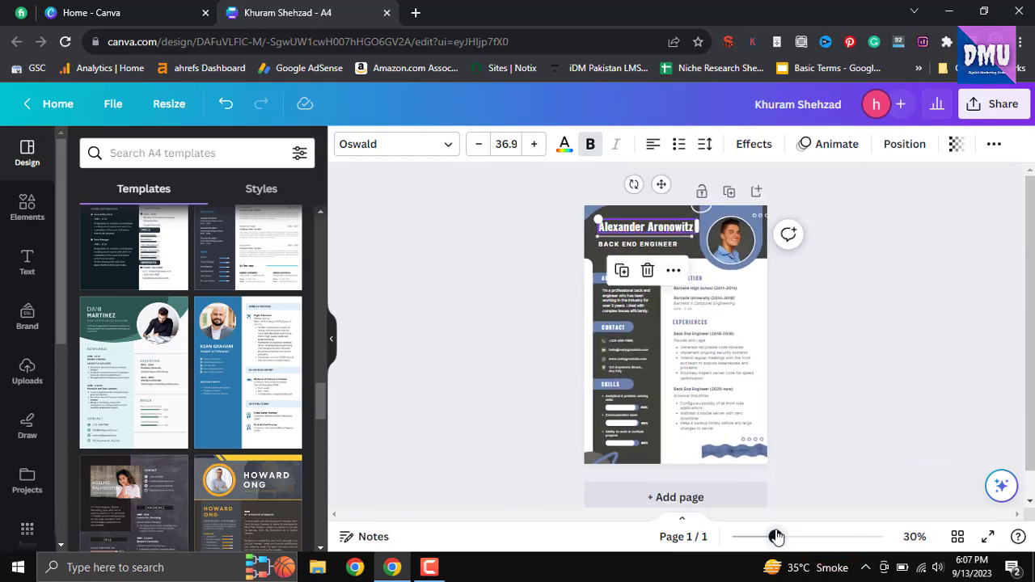
pyautogui.click(685, 502)
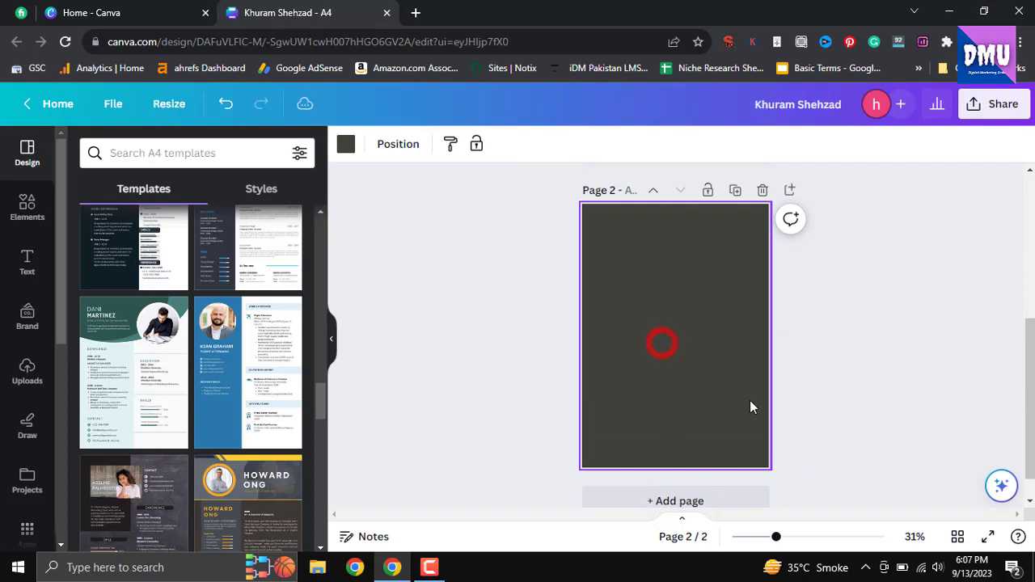
pyautogui.click(344, 147)
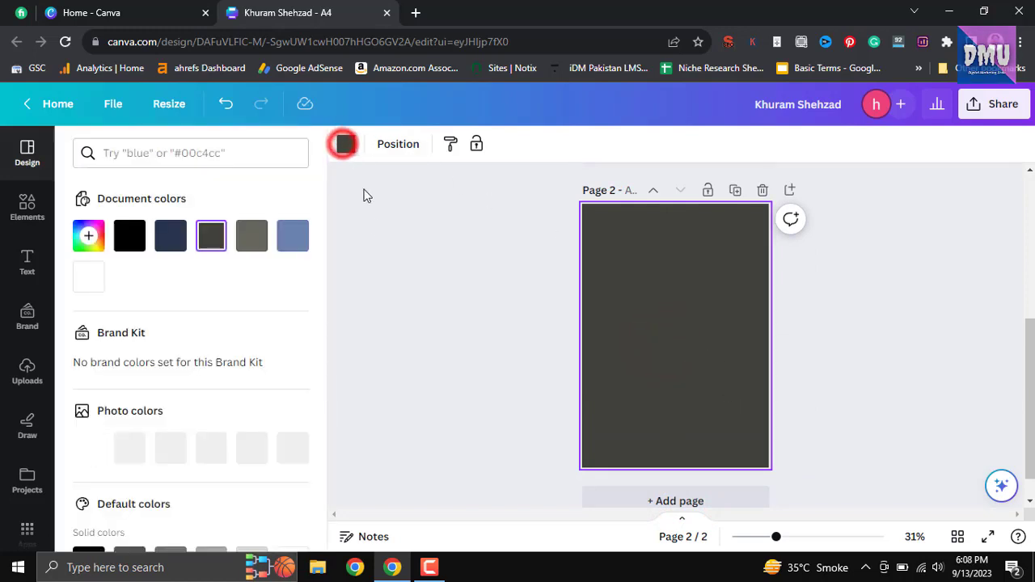
pyautogui.scroll(-1, 269, 443)
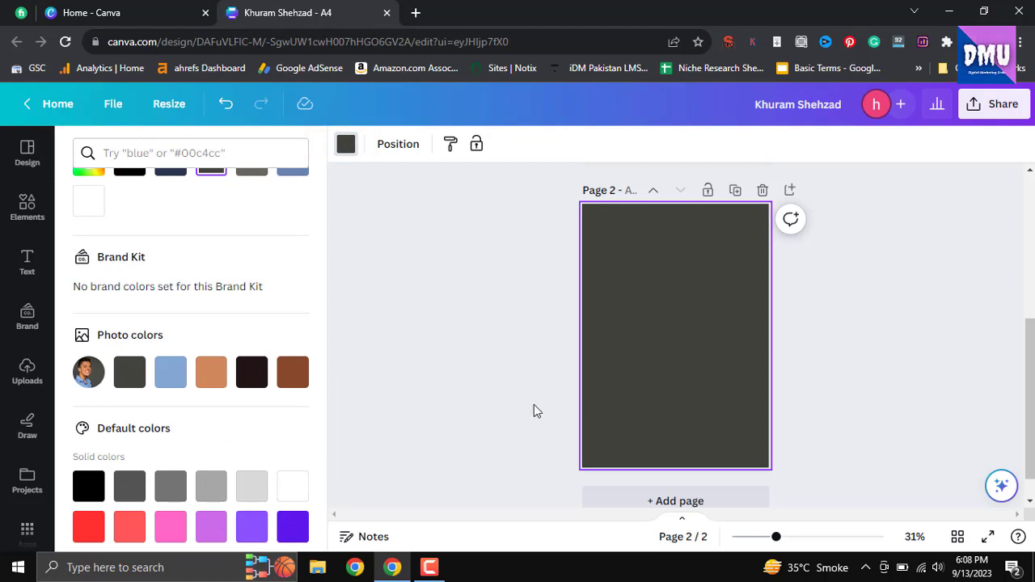
pyautogui.click(441, 314)
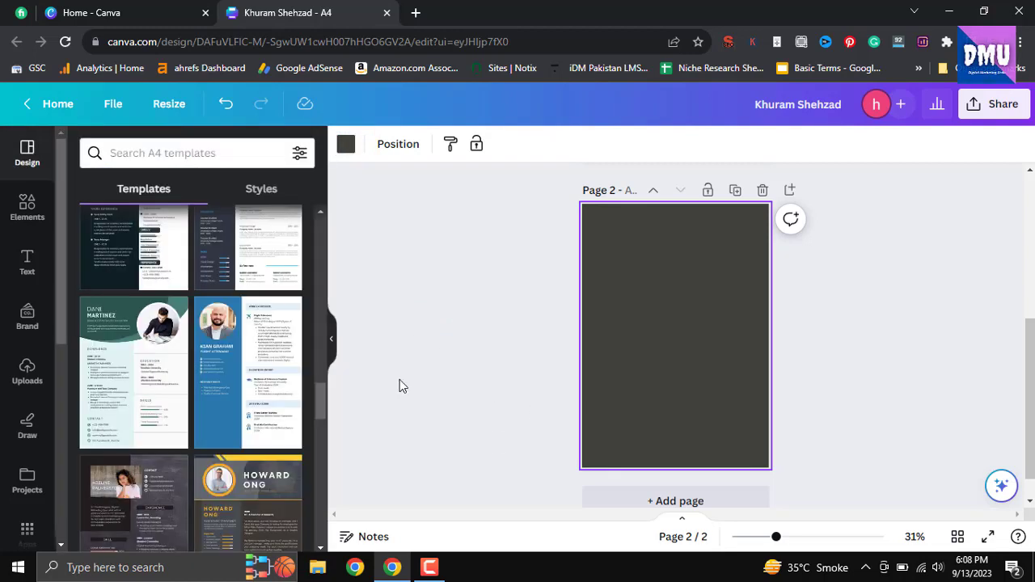
# - Fill page 2 with the flight attendant CV template's second page
pyautogui.click(272, 360)
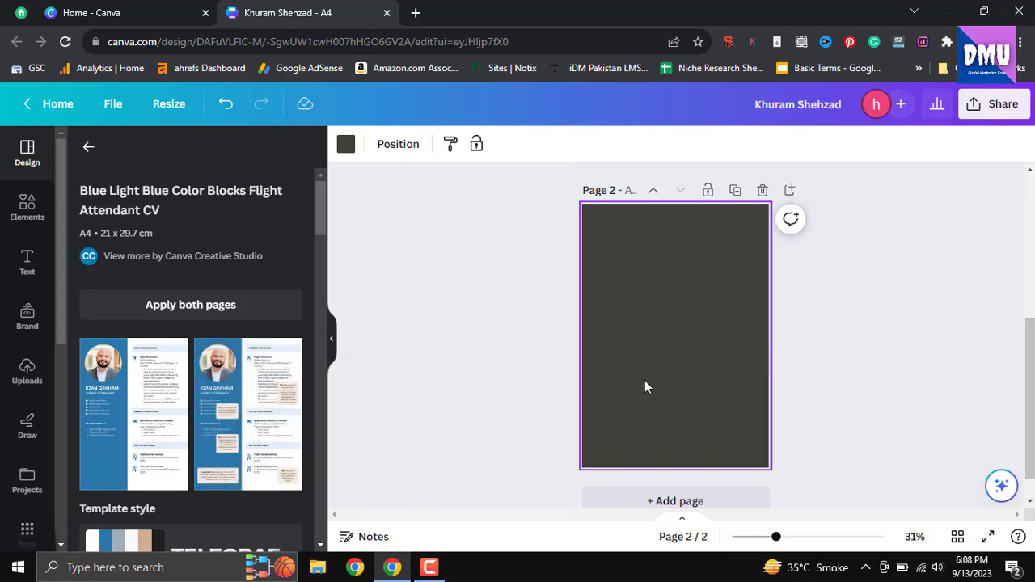
pyautogui.click(253, 417)
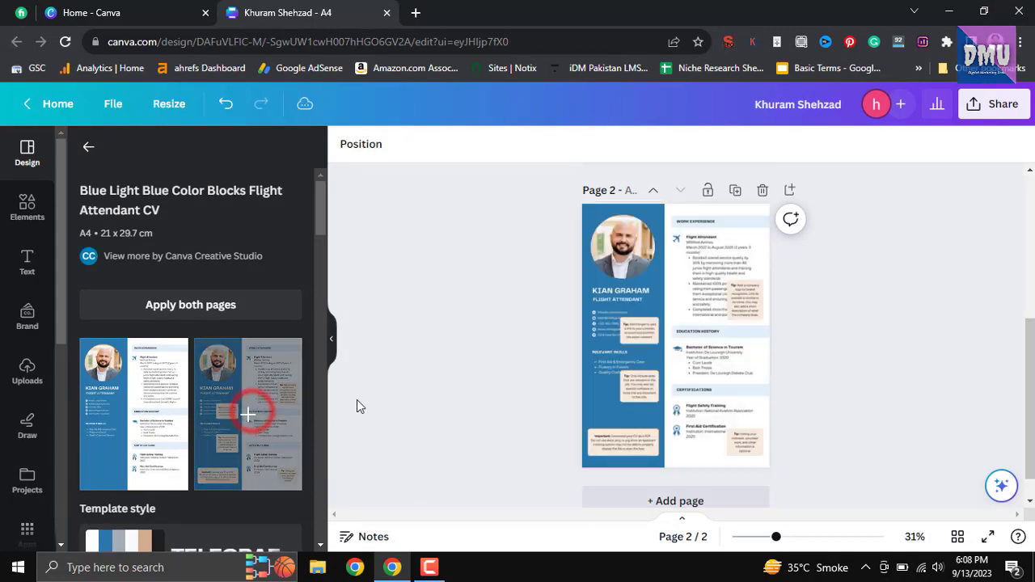
pyautogui.click(657, 404)
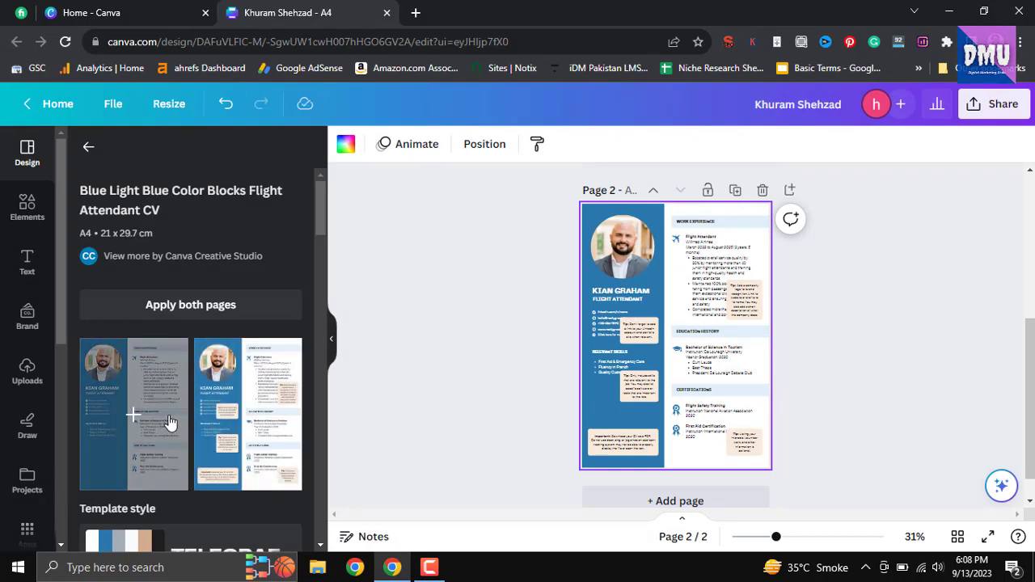
# - Return to the A4 template list and delete the flight attendant page 2
pyautogui.click(89, 148)
pyautogui.scroll(-4, 248, 375)
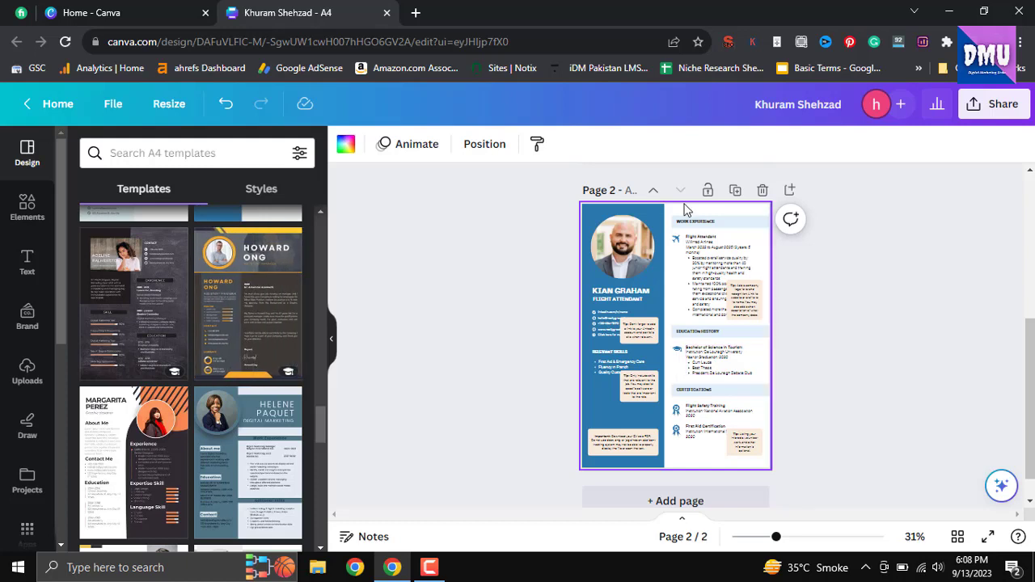
pyautogui.click(762, 193)
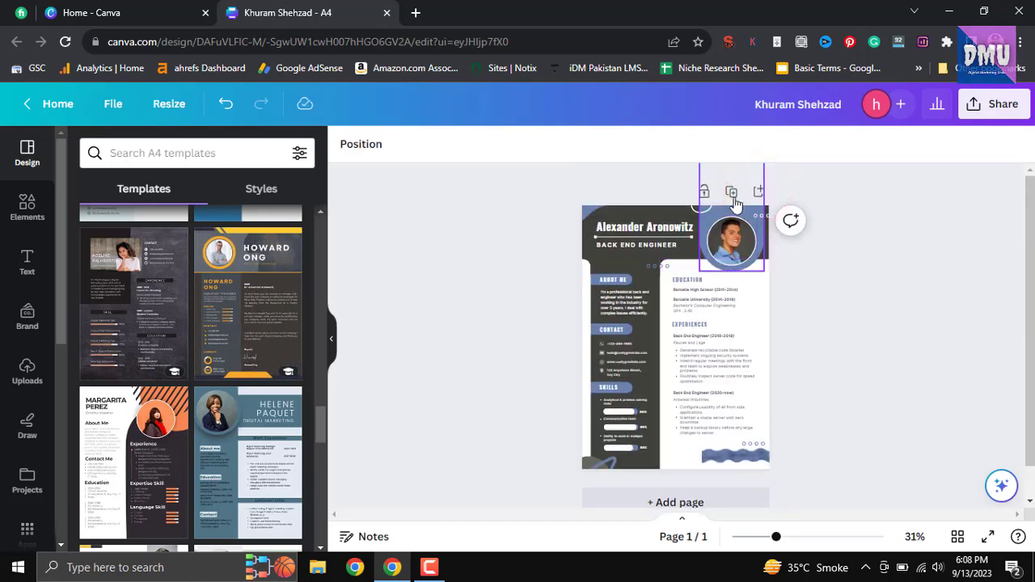